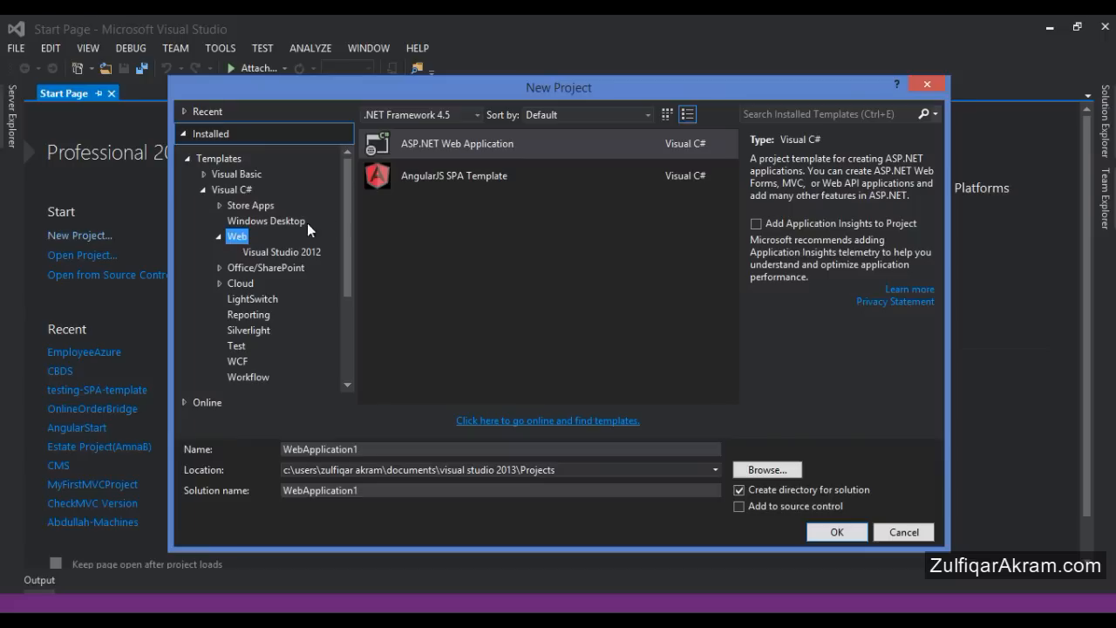
Set up a new Visual C# ASP.NET Web Application project named EmployeeData.
left_click(444, 145)
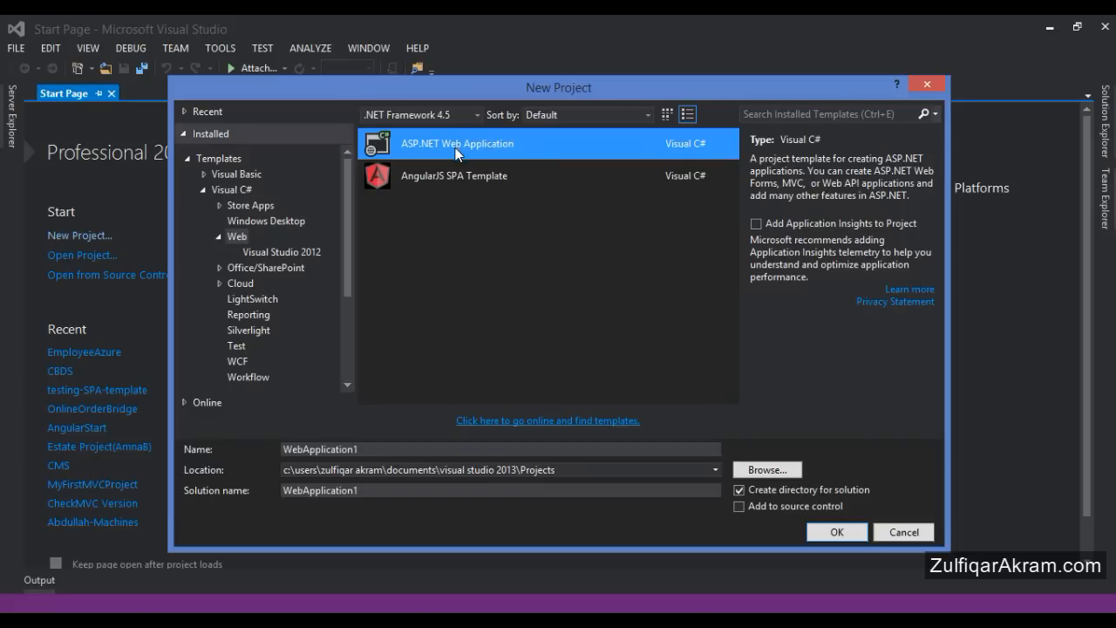
left_click(370, 450)
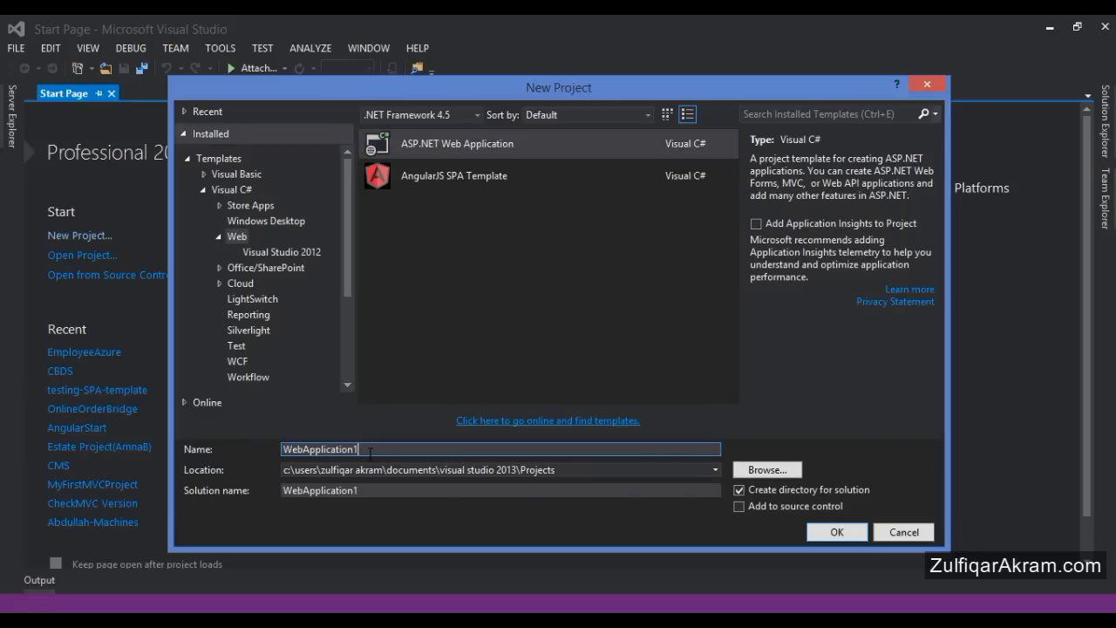
double_click(370, 450)
key("BackSpace")
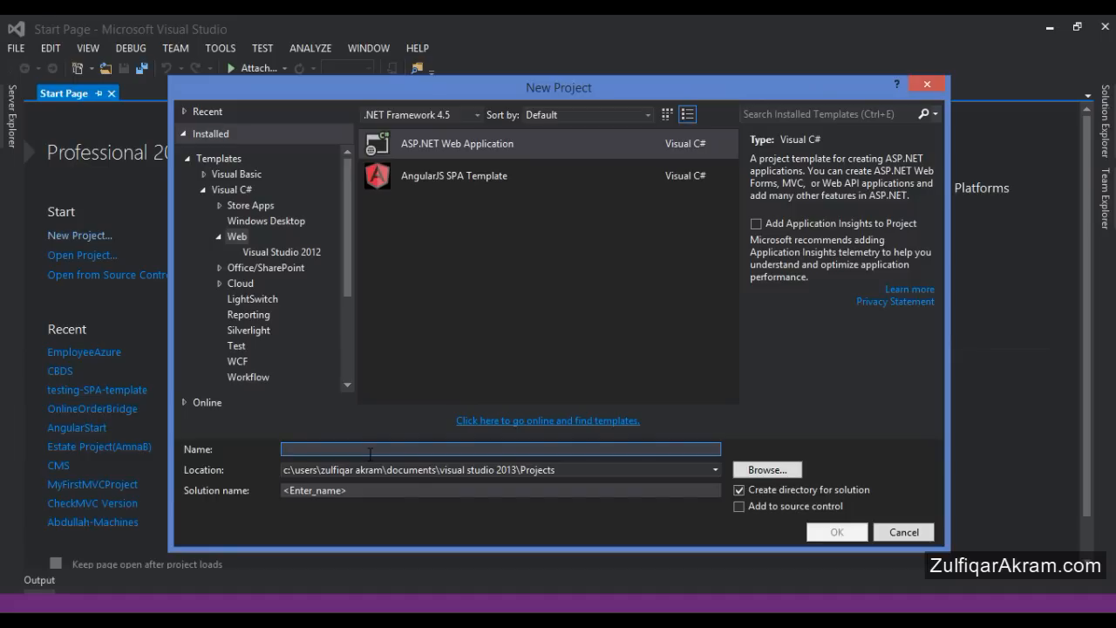
type("Employee")
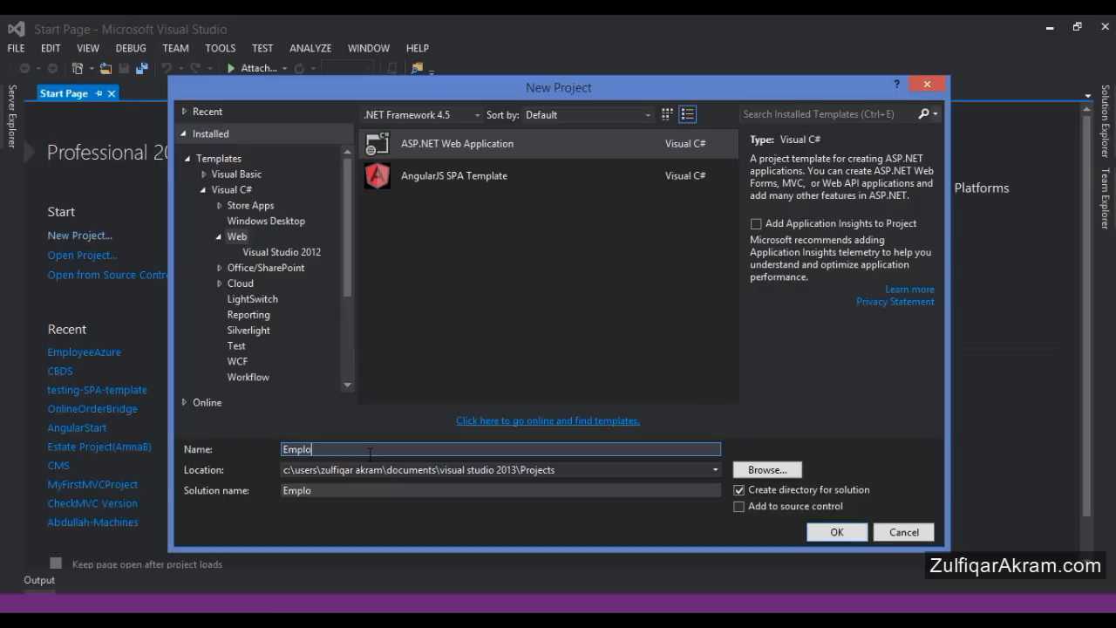
type("Data")
left_click(833, 536)
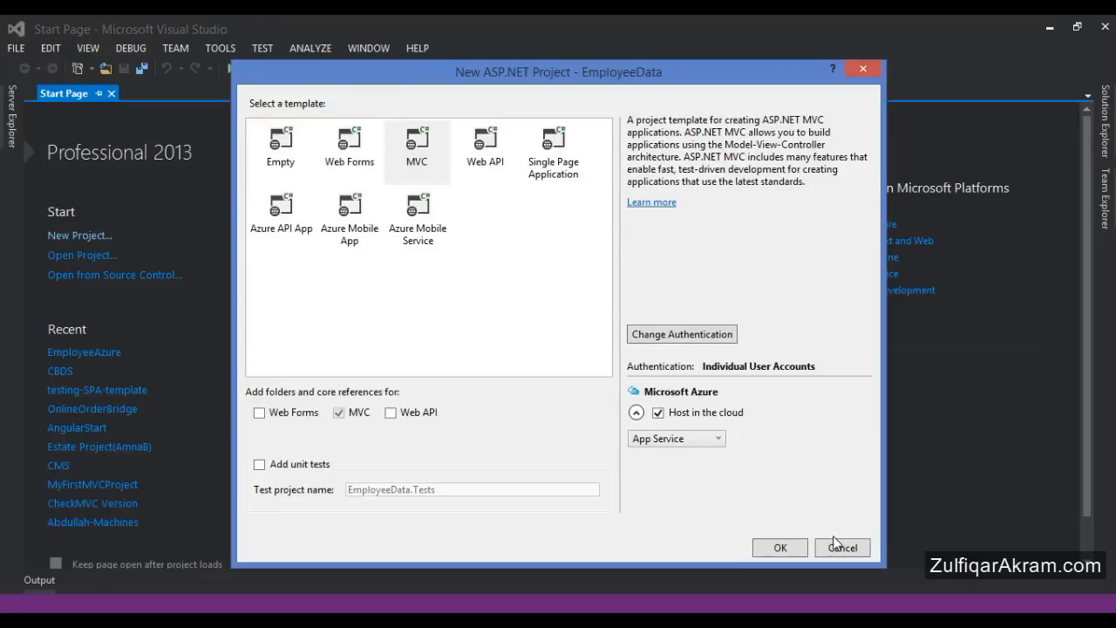
Create the project from the MVC template with cloud hosting disabled, and close its readme page.
left_click(420, 143)
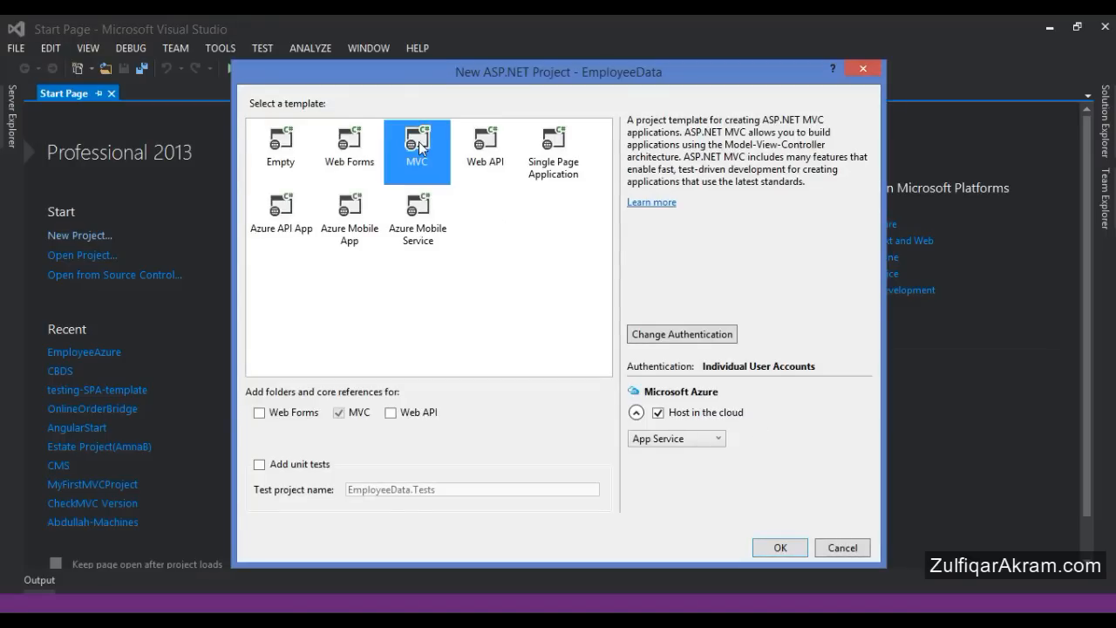
left_click(658, 413)
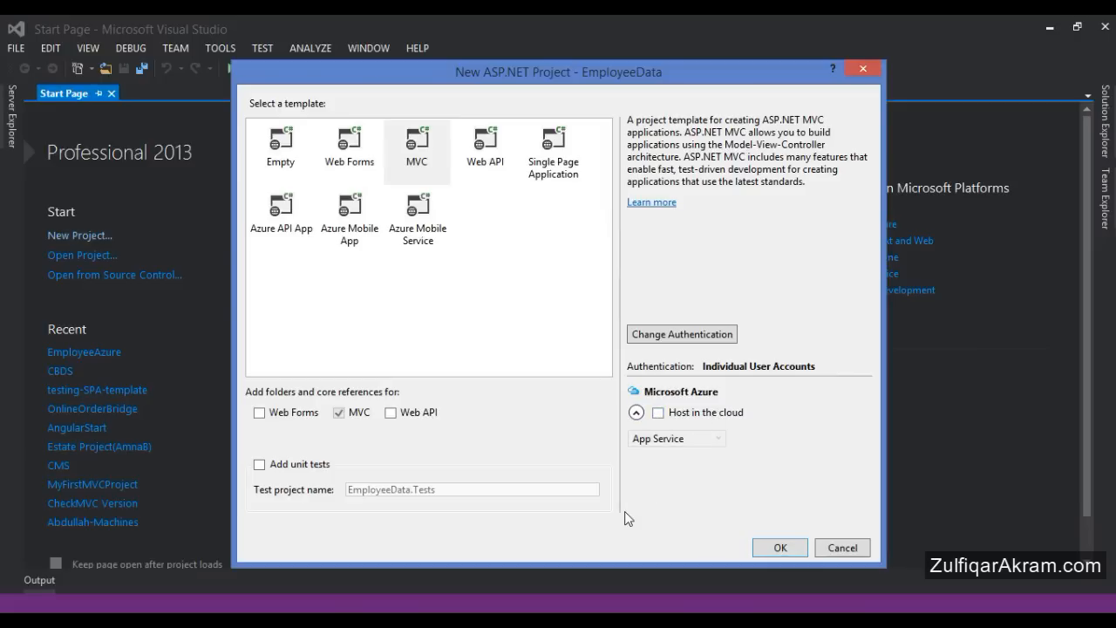
left_click(780, 546)
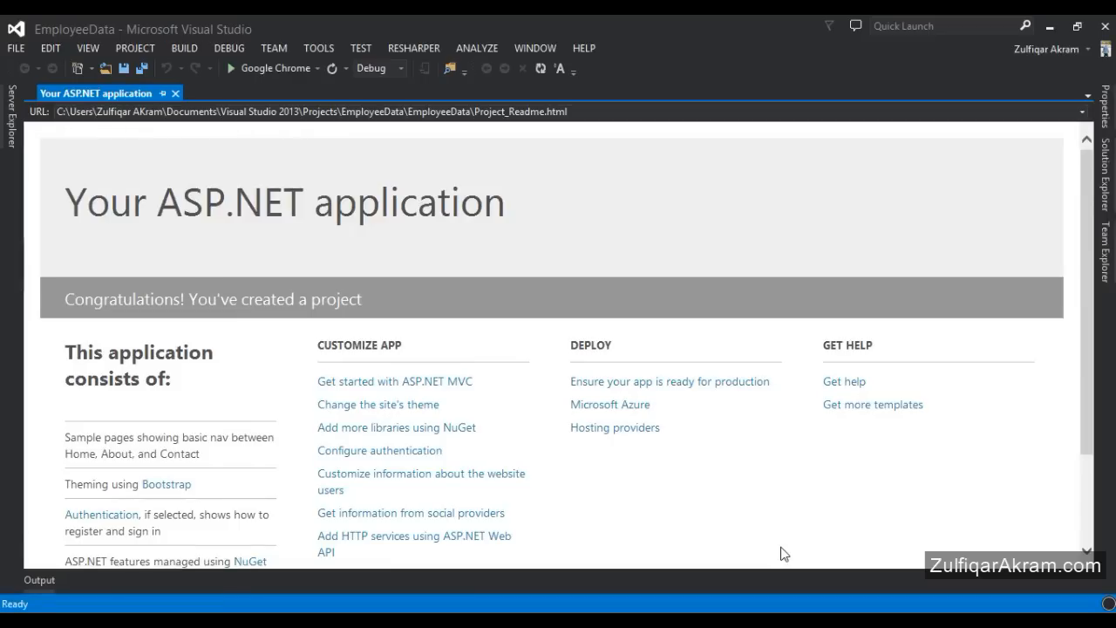
left_click(175, 93)
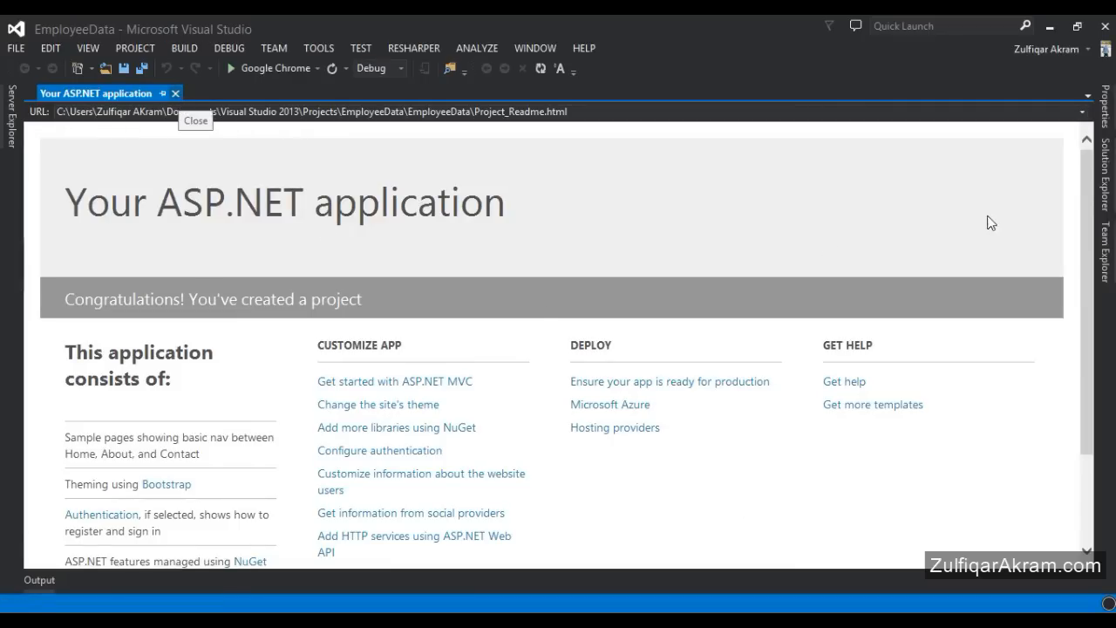
Add a new class named Employee to the project's Models folder.
left_click(1103, 175)
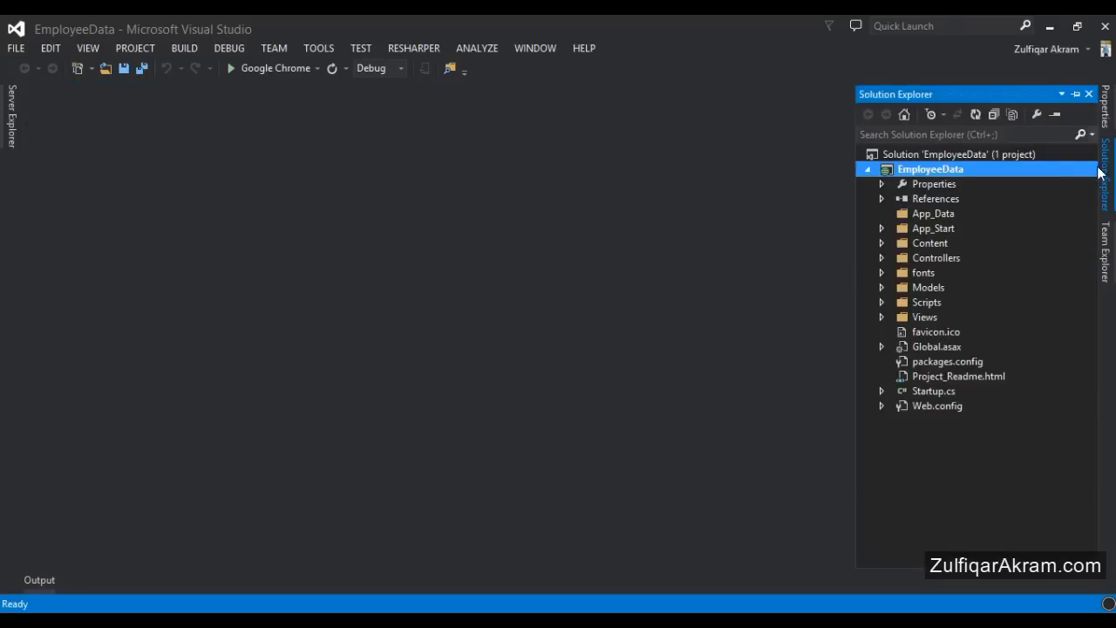
left_click(880, 288)
left_click(925, 290)
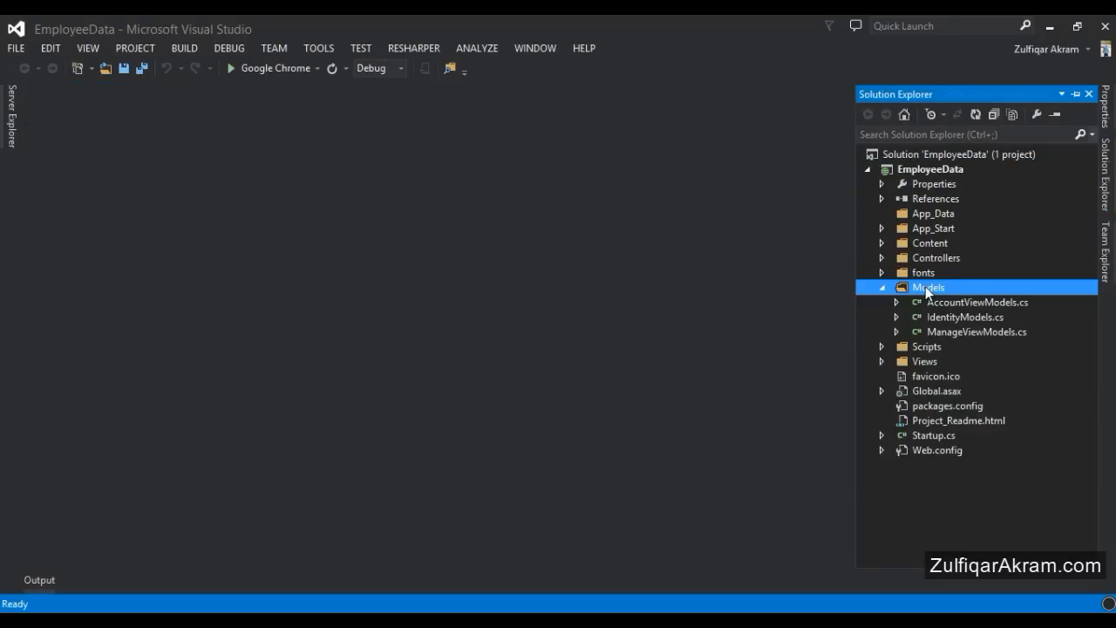
right_click(925, 286)
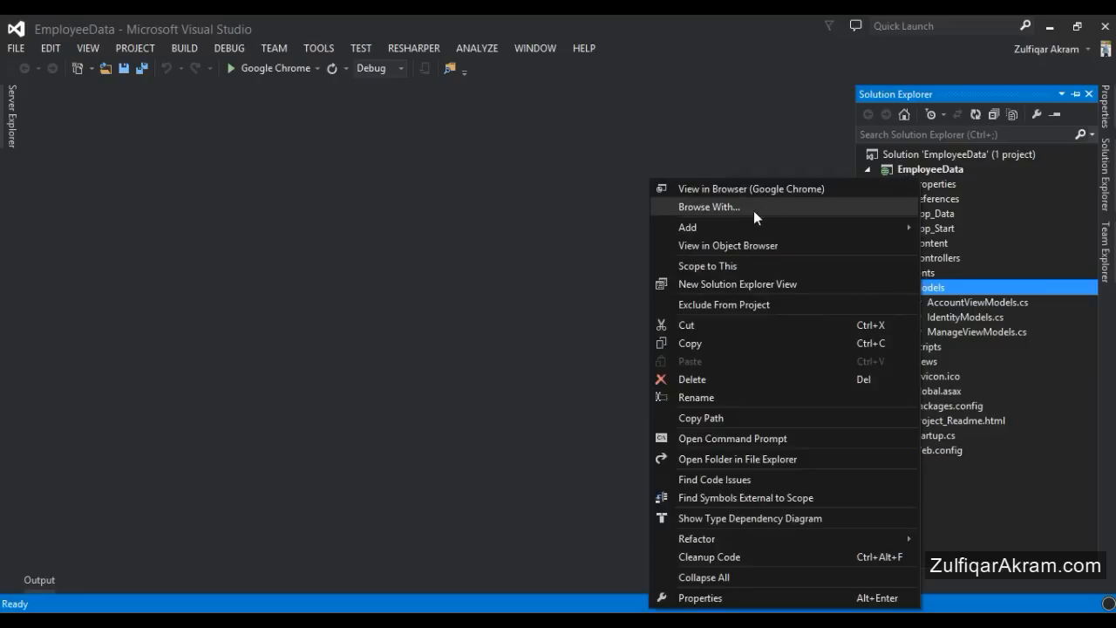
mouse_move(724, 226)
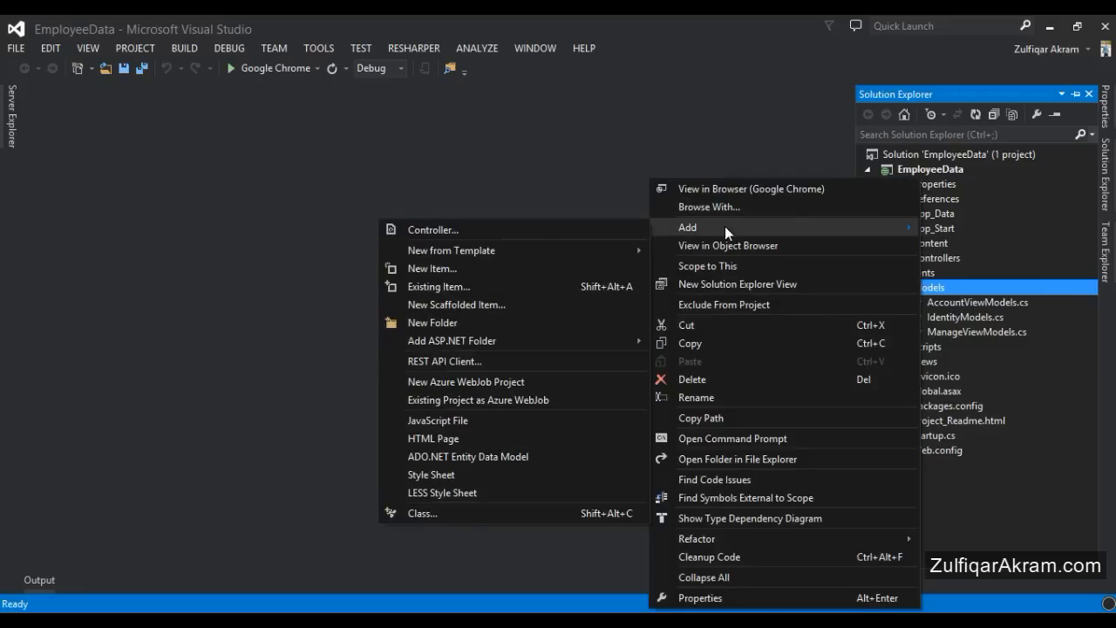
left_click(456, 513)
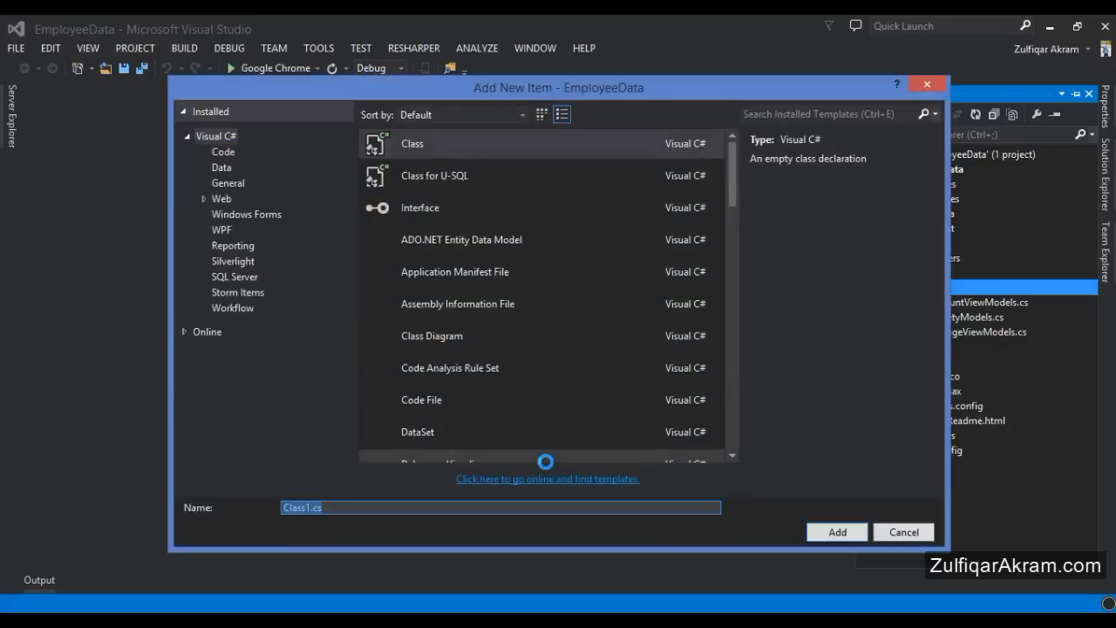
type("Employee")
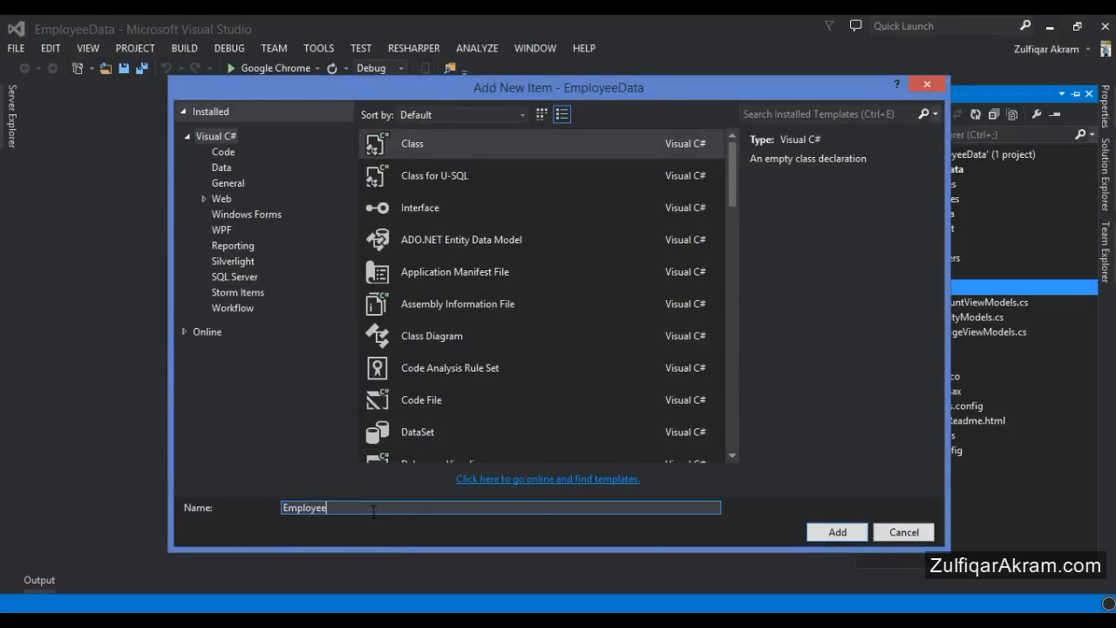
left_click(835, 534)
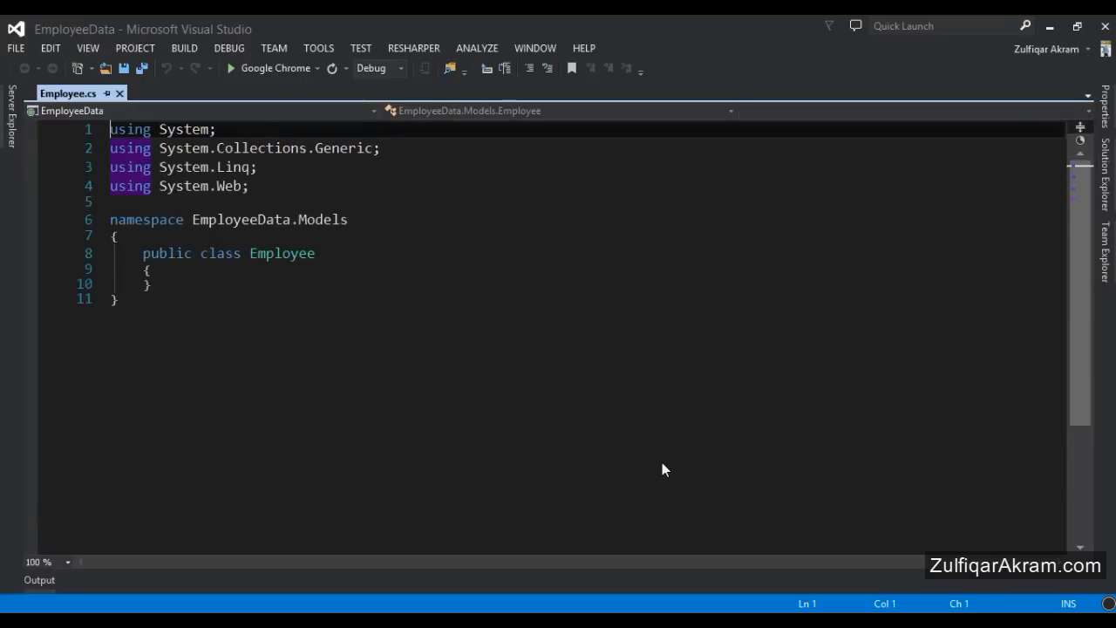
Add public auto-properties to the Employee class: int Id, string Name, int Age, string Email and string ContactNo.
left_click(224, 261)
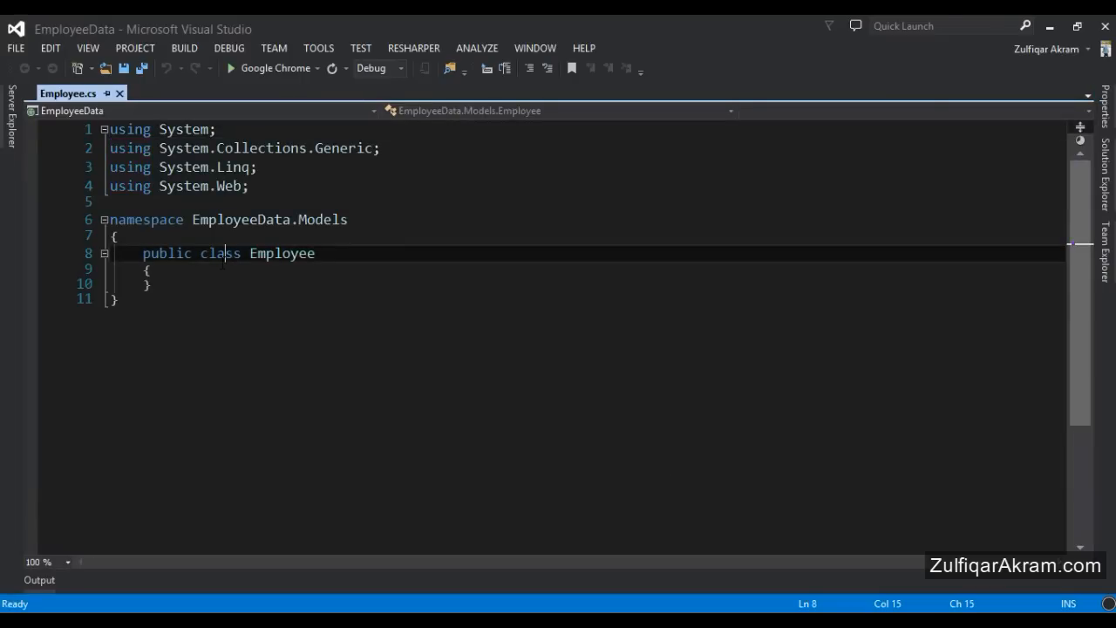
key("Down")
key("Return")
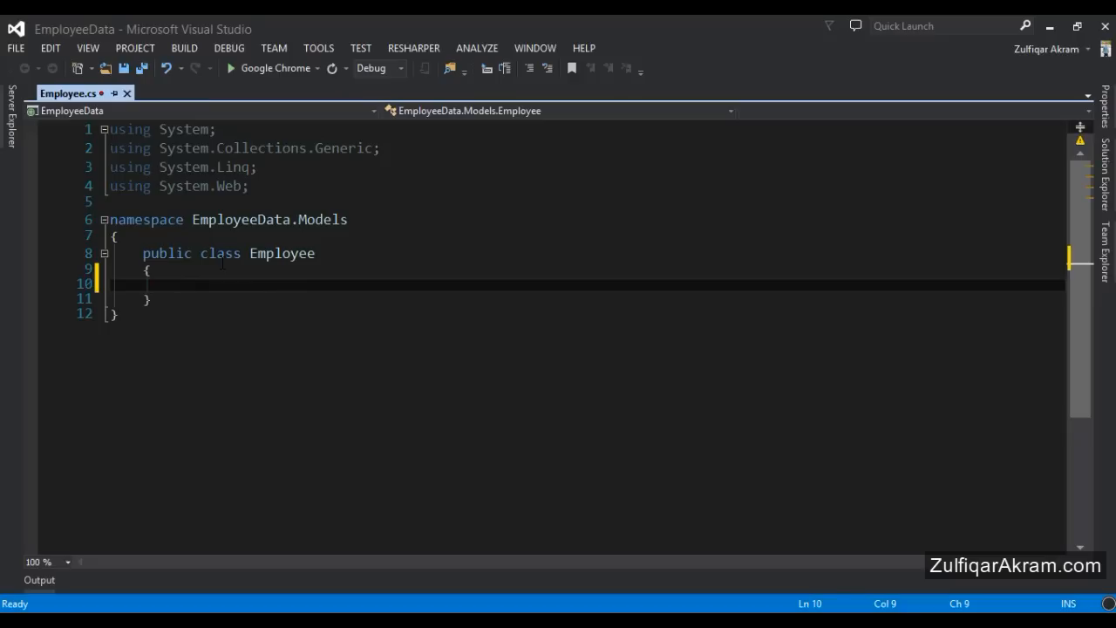
type("prop")
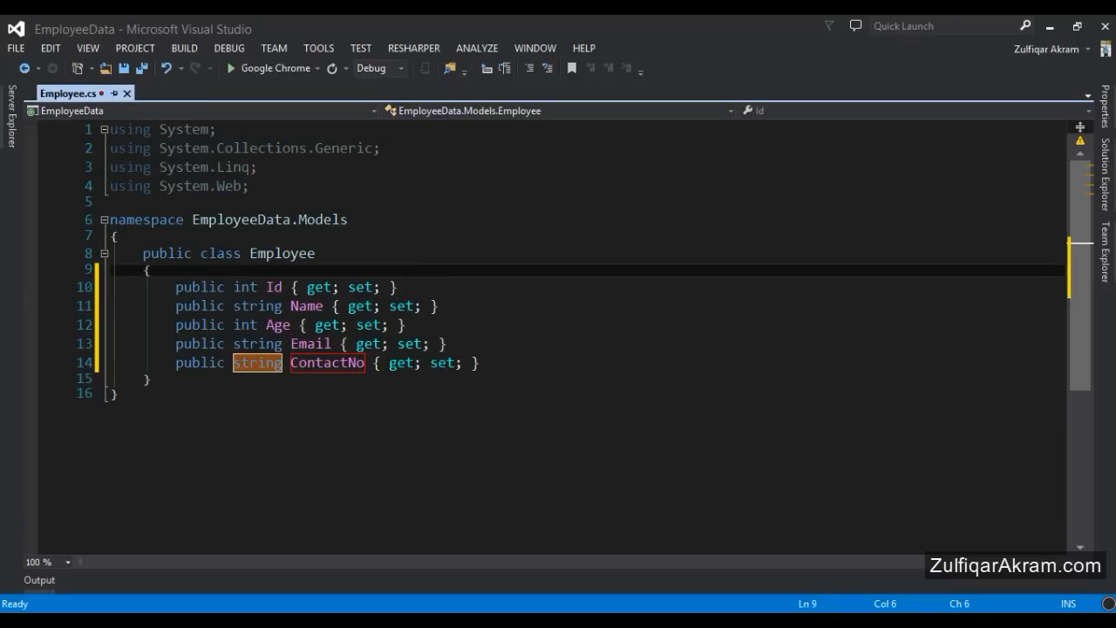
Annotate Name, Age and ContactNo with [Required] and Email with [DataType(DataType.EmailAddress)], importing System.ComponentModel.DataAnnotations.
left_click(541, 281)
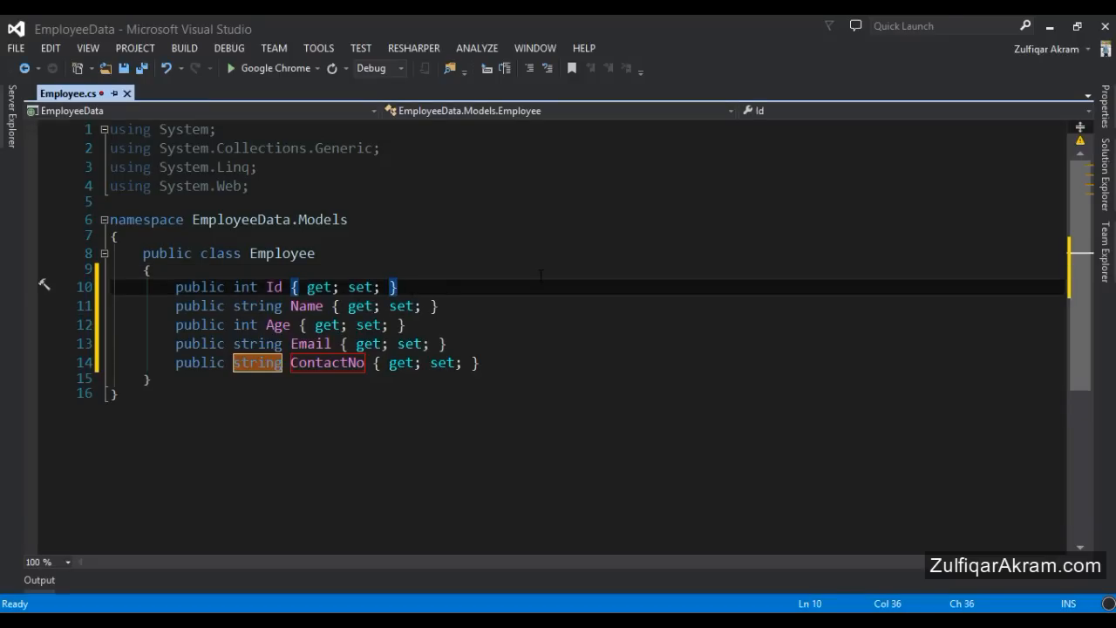
key("Down")
key("Down")
key("Down")
key("Down")
key("End")
key("Up")
key("Up")
key("Up")
key("Up")
key("Return")
key("Return")
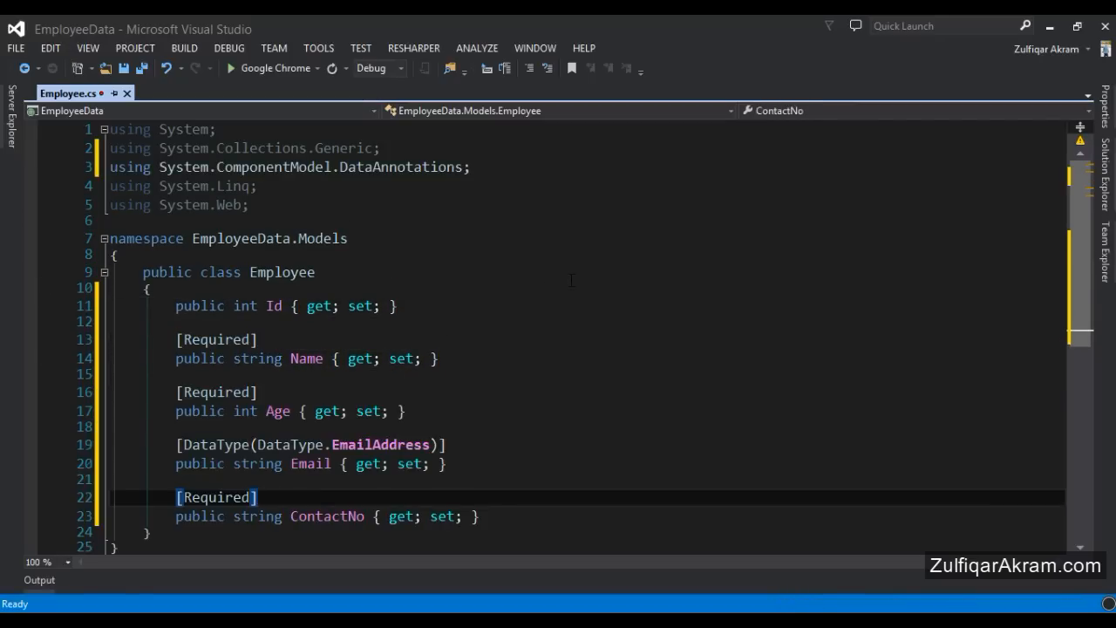
Examine the validation annotations on the Name, Age, Email and ContactNo properties.
left_click(271, 347)
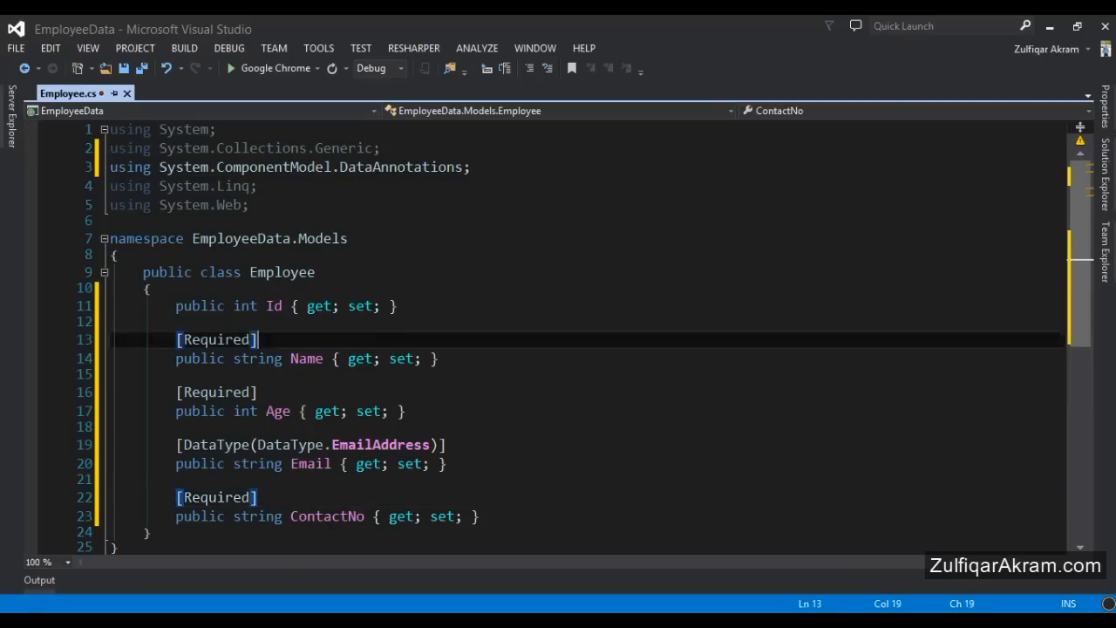
key("shift+Home")
left_click(289, 381)
left_click(280, 391)
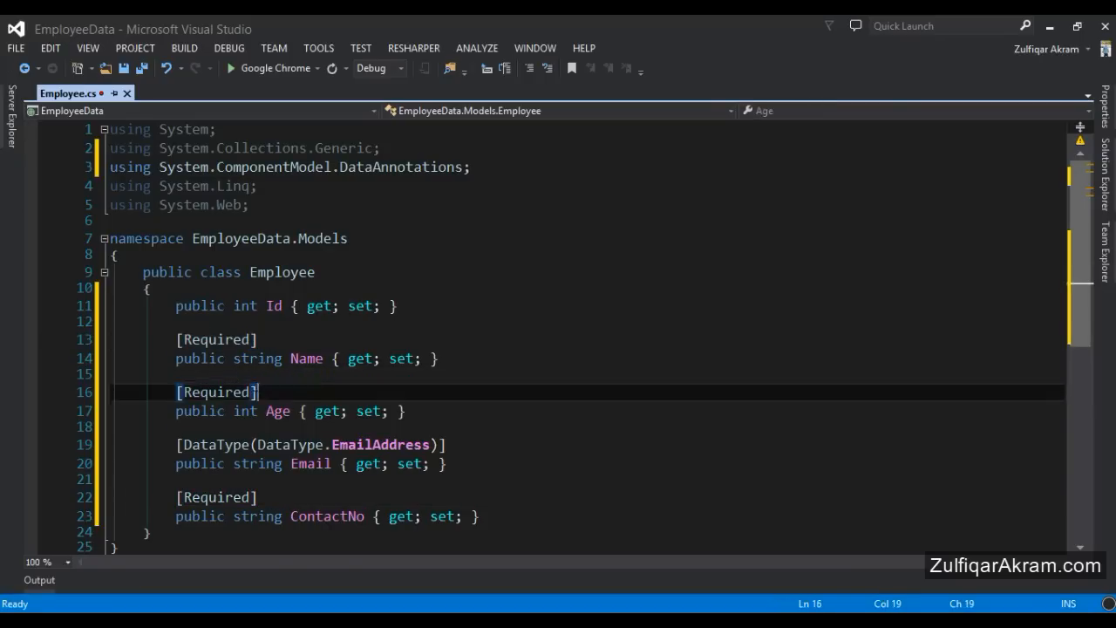
key("shift+Home")
key("shift+Left")
left_click_drag(450, 445, 193, 444)
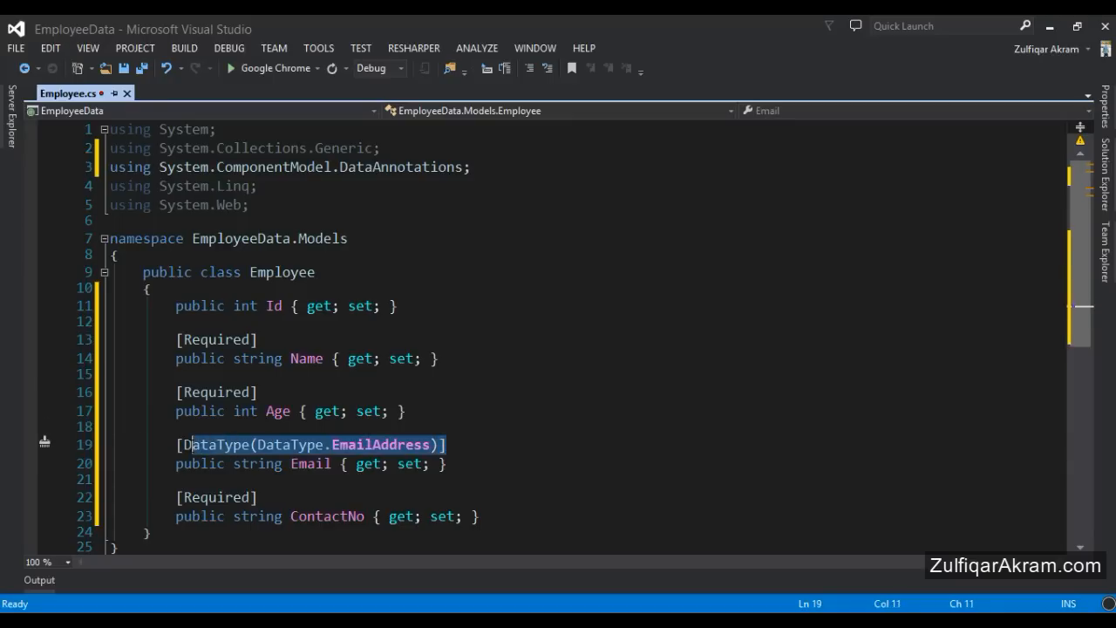
left_click(312, 490)
key("shift+Home")
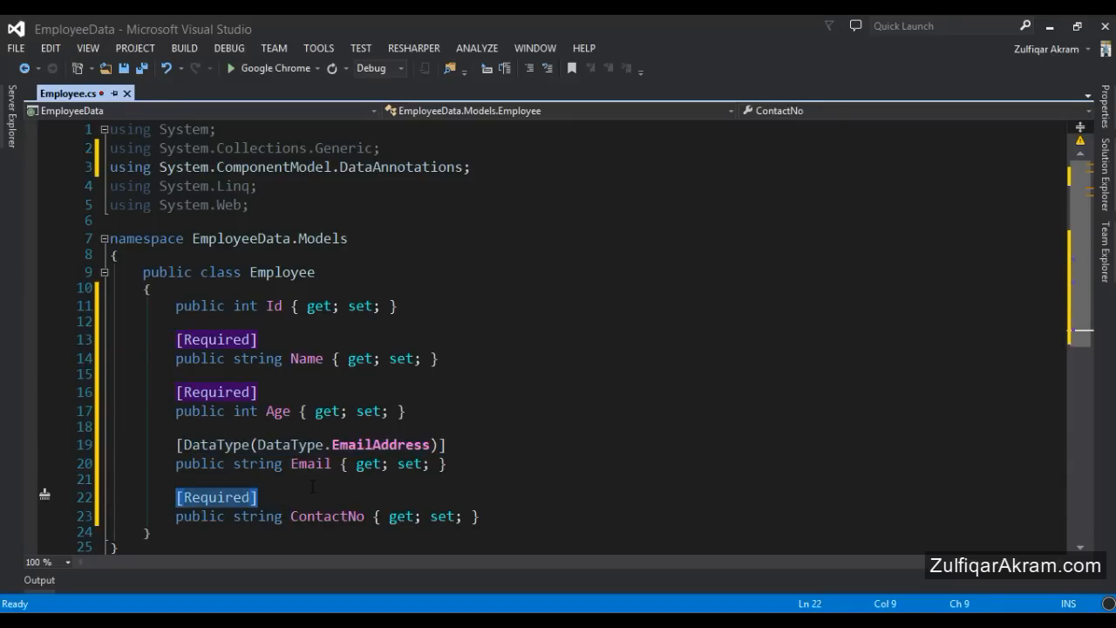
Save and close Employee.cs without its unused using directives, and collapse the Models folder in the project tree.
key("Up")
key("ctrl+s")
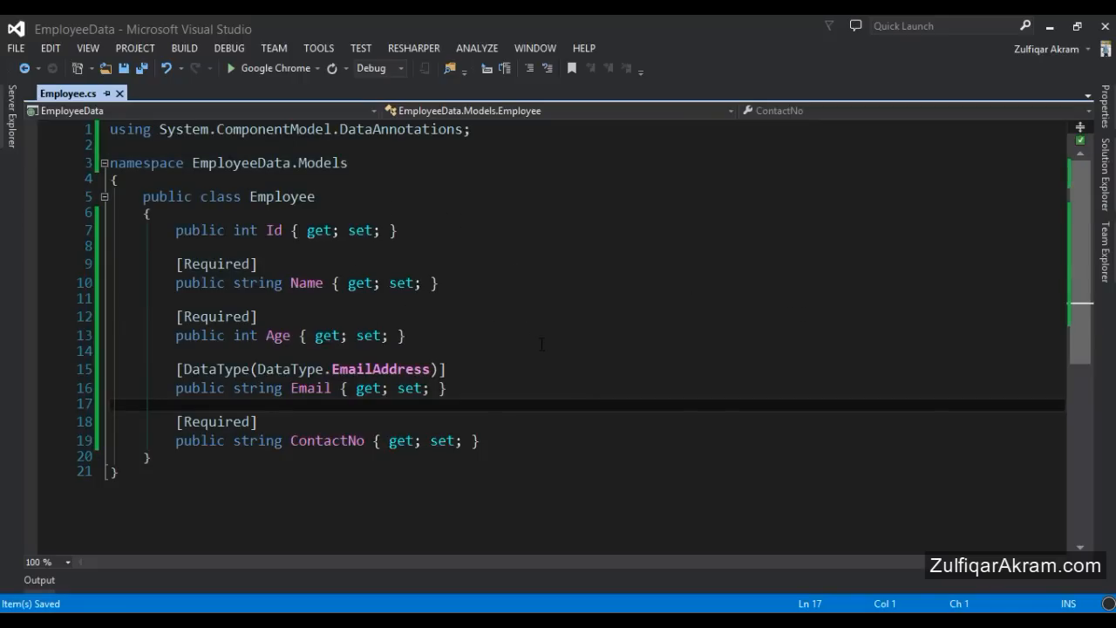
left_click(119, 94)
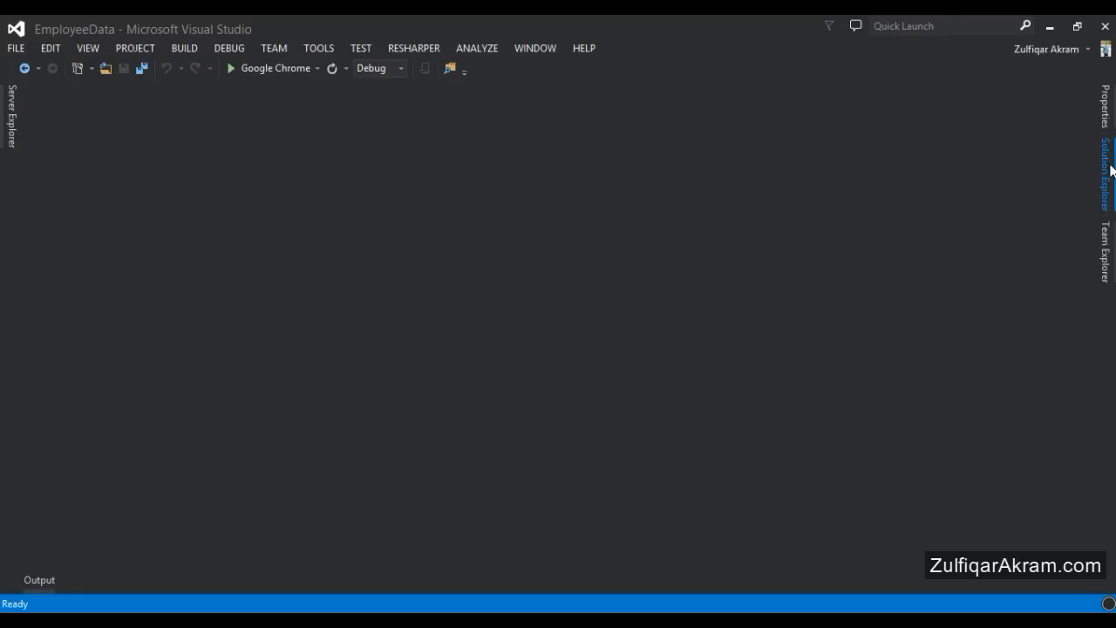
left_click(1104, 173)
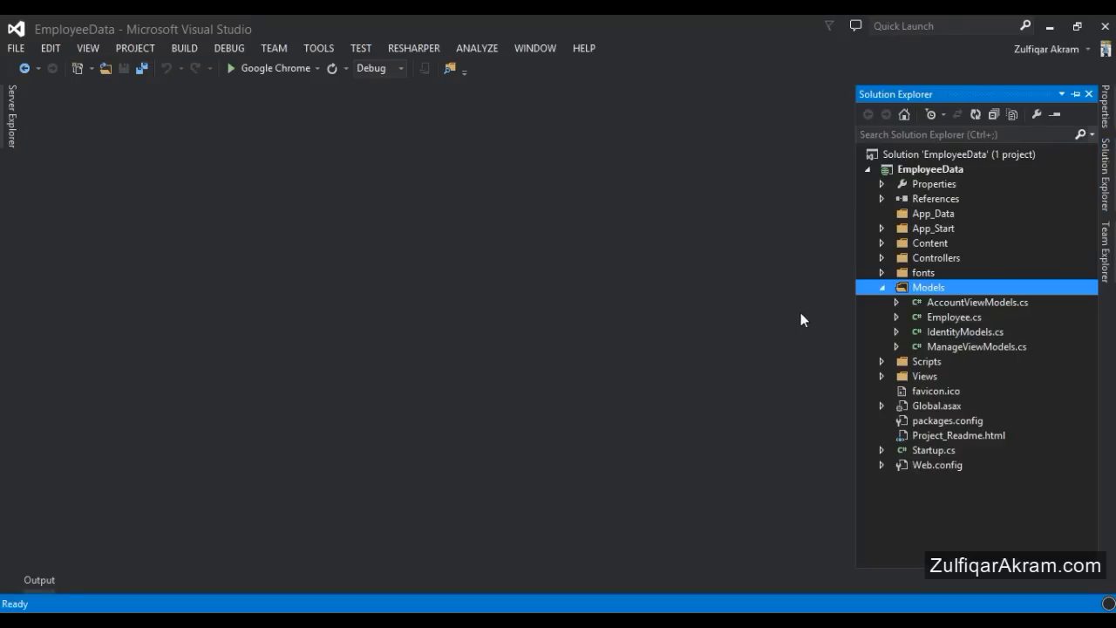
left_click(883, 288)
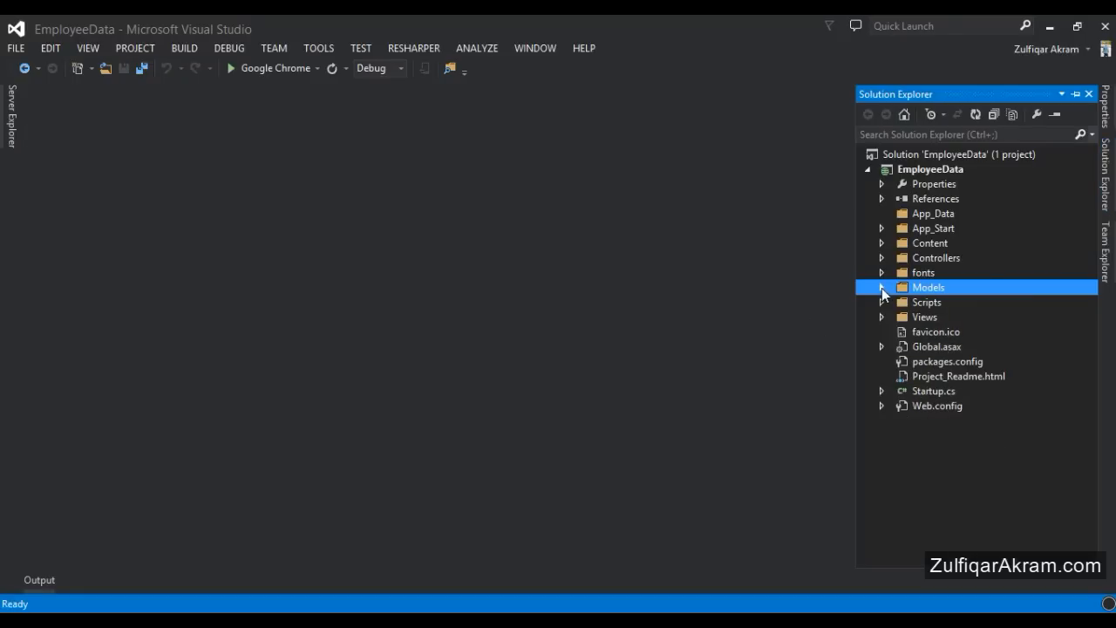
Open the NuGet Package Manager Console and clear its output with cls.
left_click(319, 49)
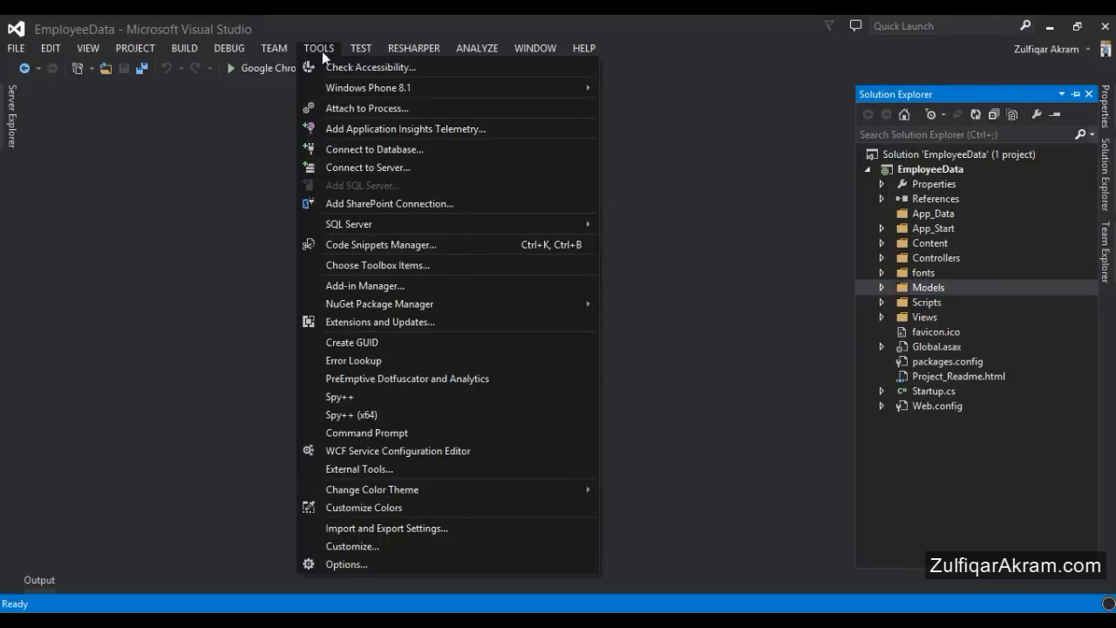
mouse_move(437, 309)
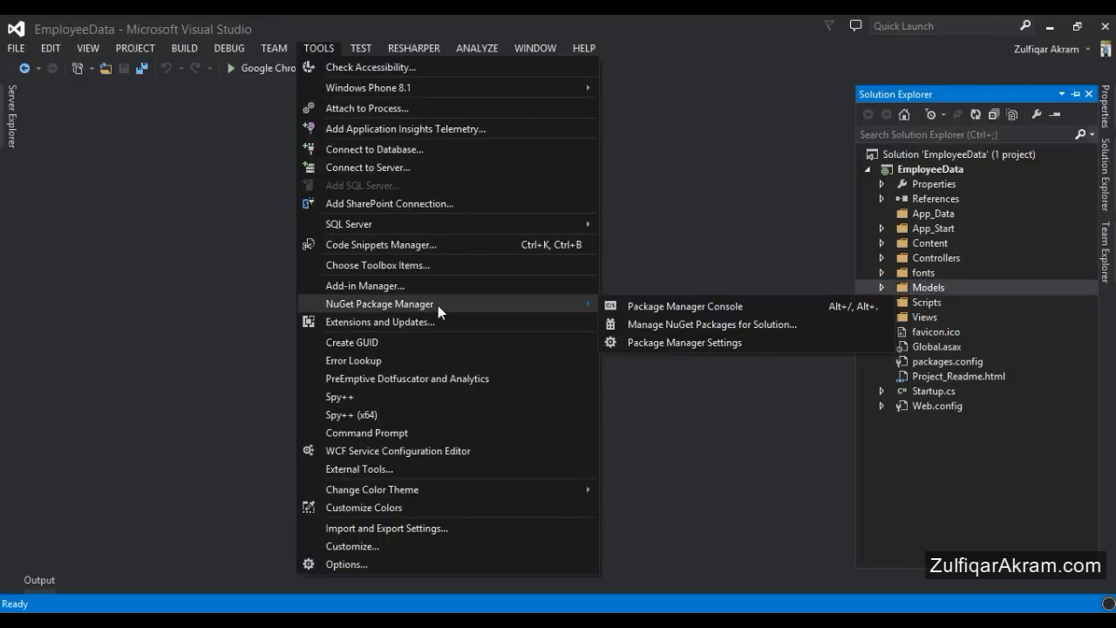
left_click(638, 311)
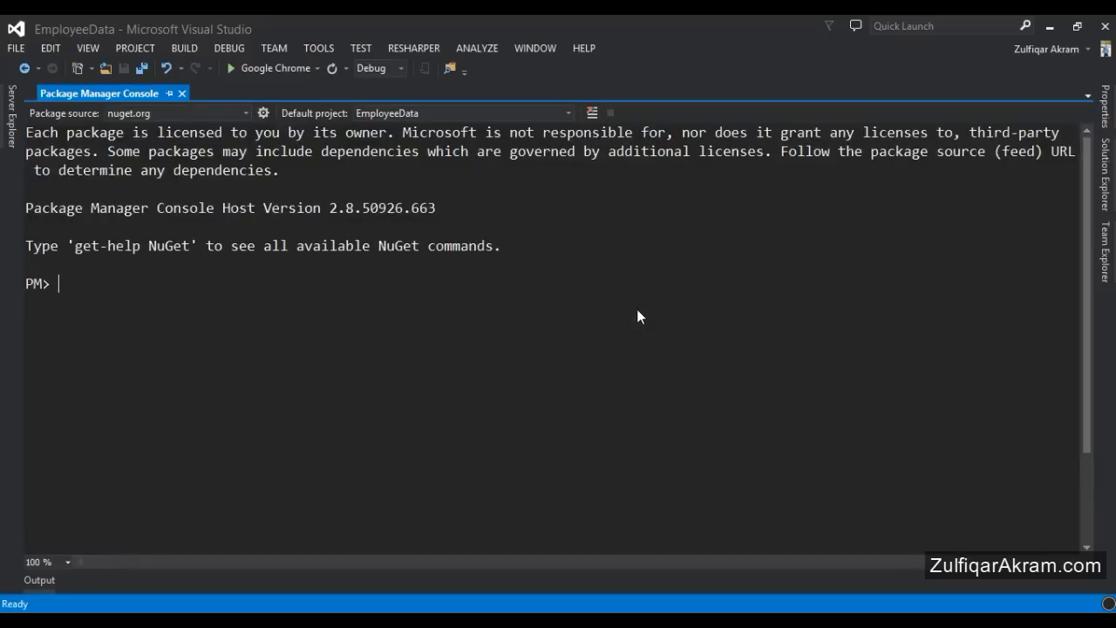
type("cls")
key("Return")
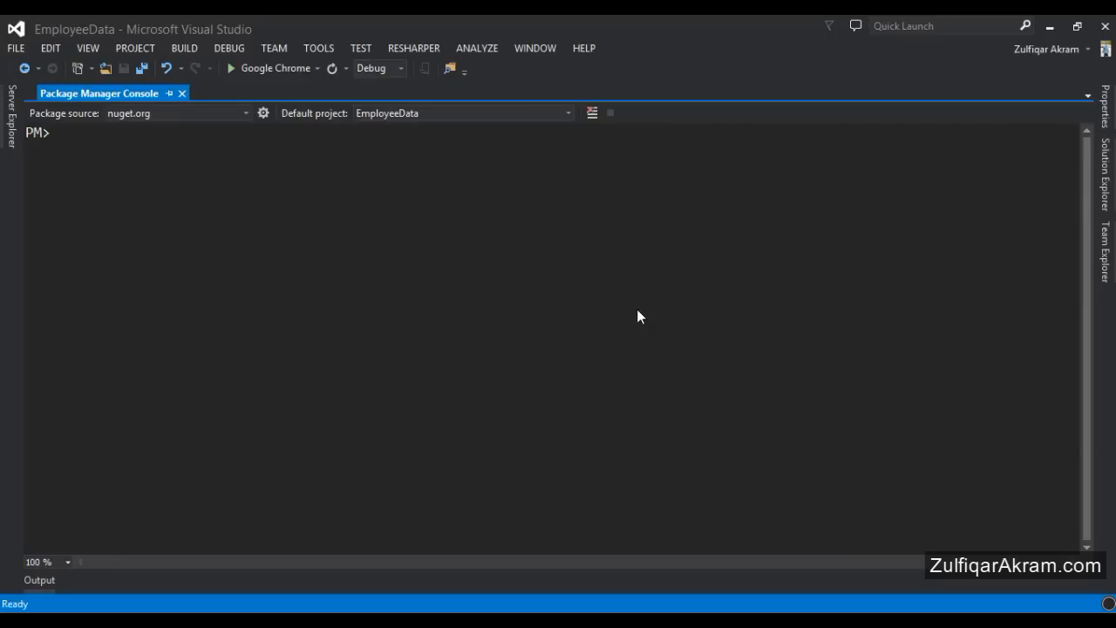
Run enable-migrations in the console for the EmployeeData project.
type("enable-migraio")
key("BackSpace")
key("BackSpace")
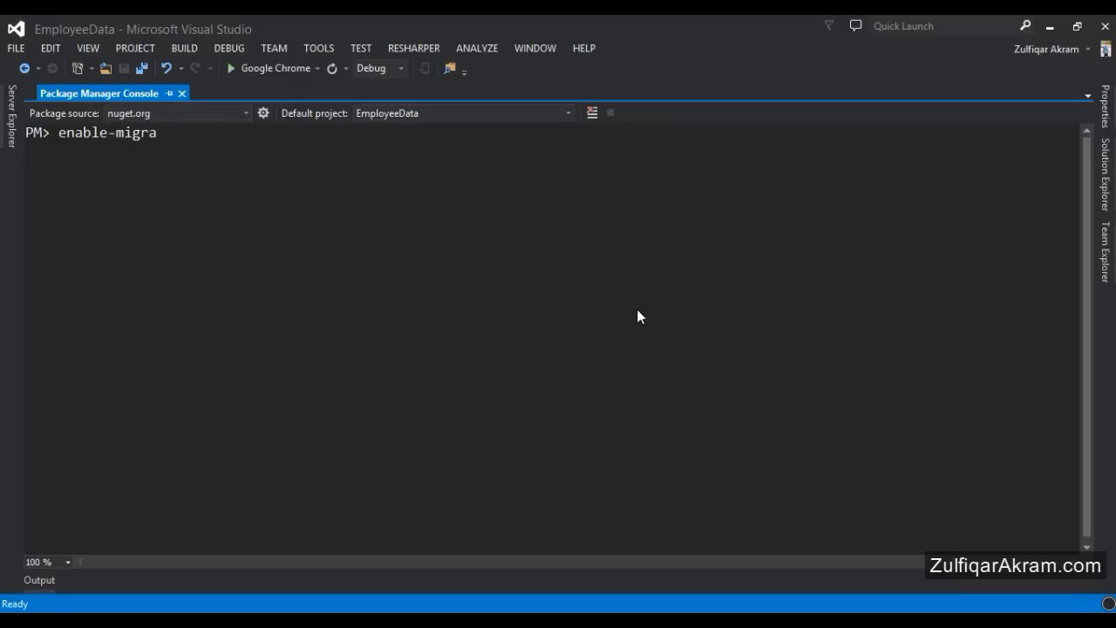
type("tions")
key("Return")
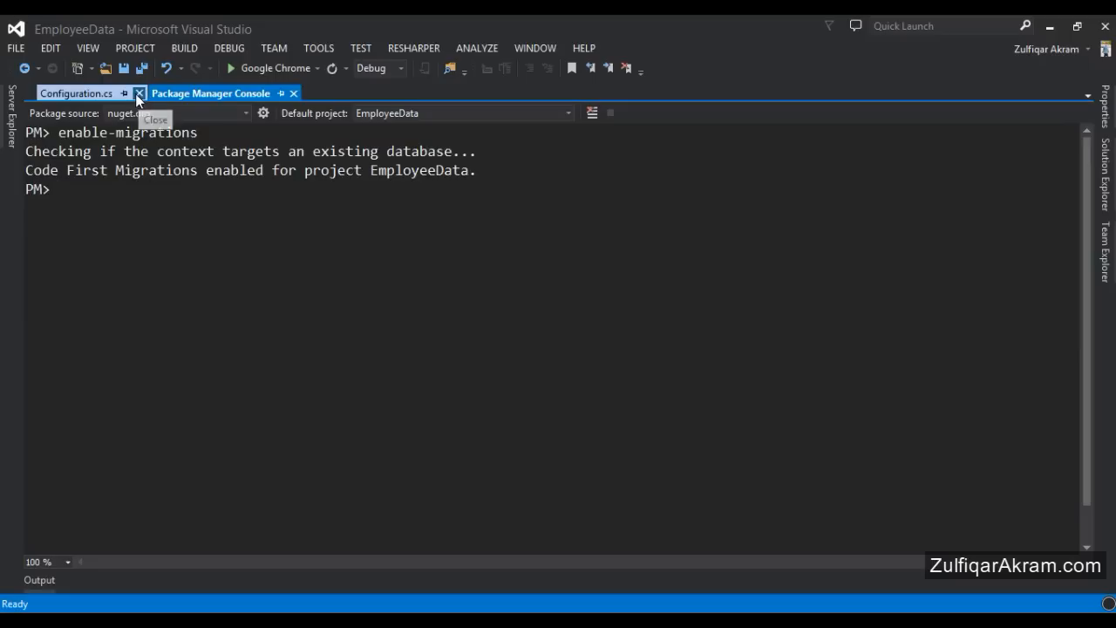
Close Configuration.cs and open IdentityModels.cs from the Models folder.
left_click(139, 94)
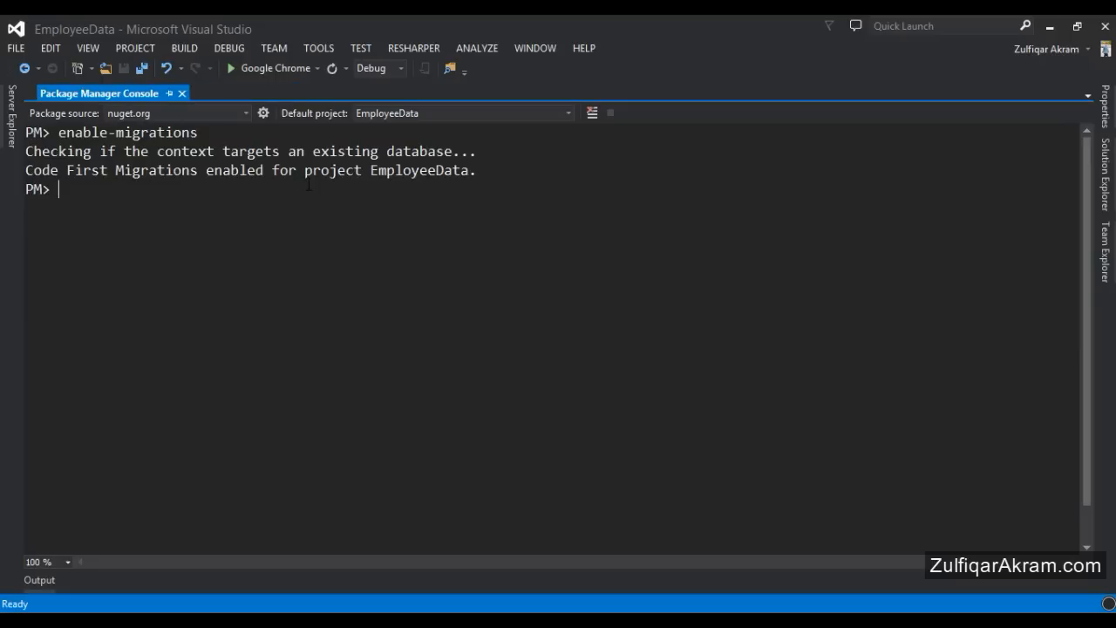
left_click(1104, 172)
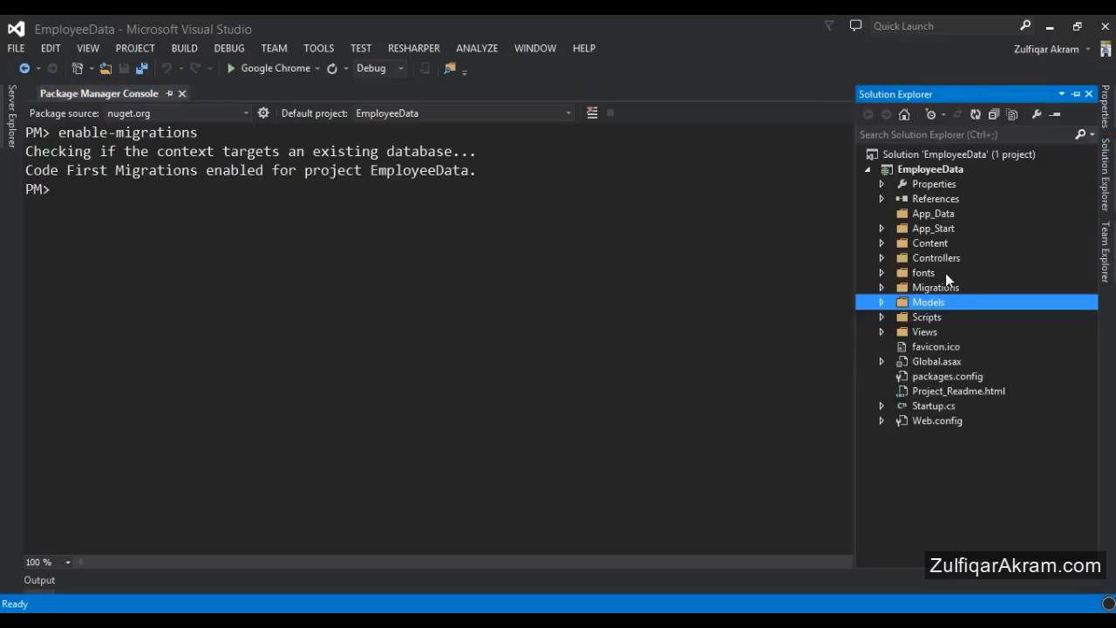
left_click(882, 301)
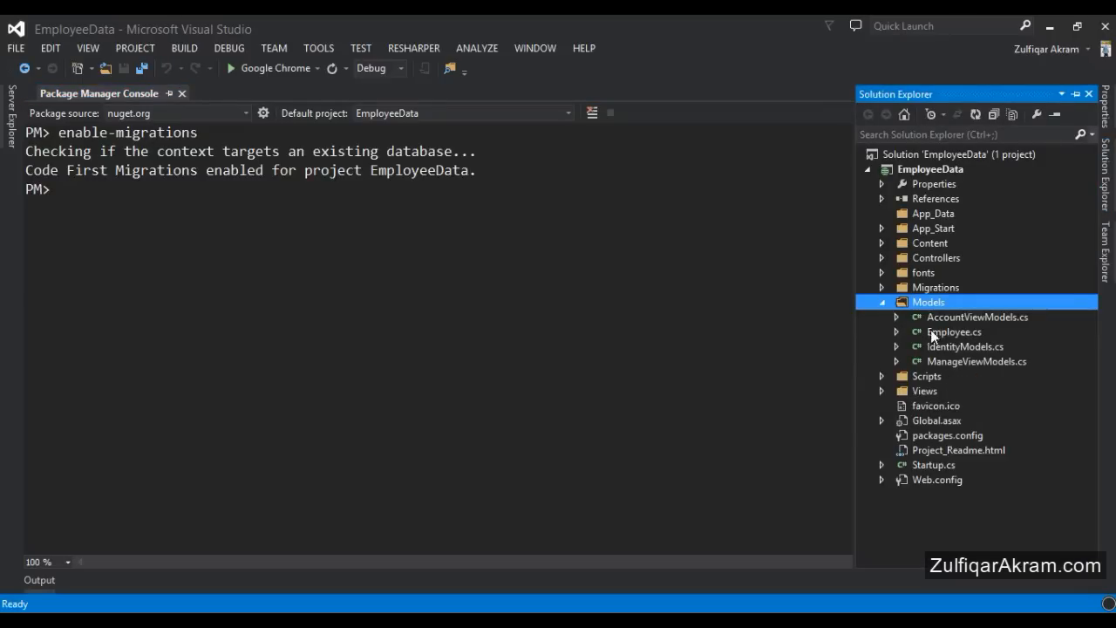
double_click(949, 350)
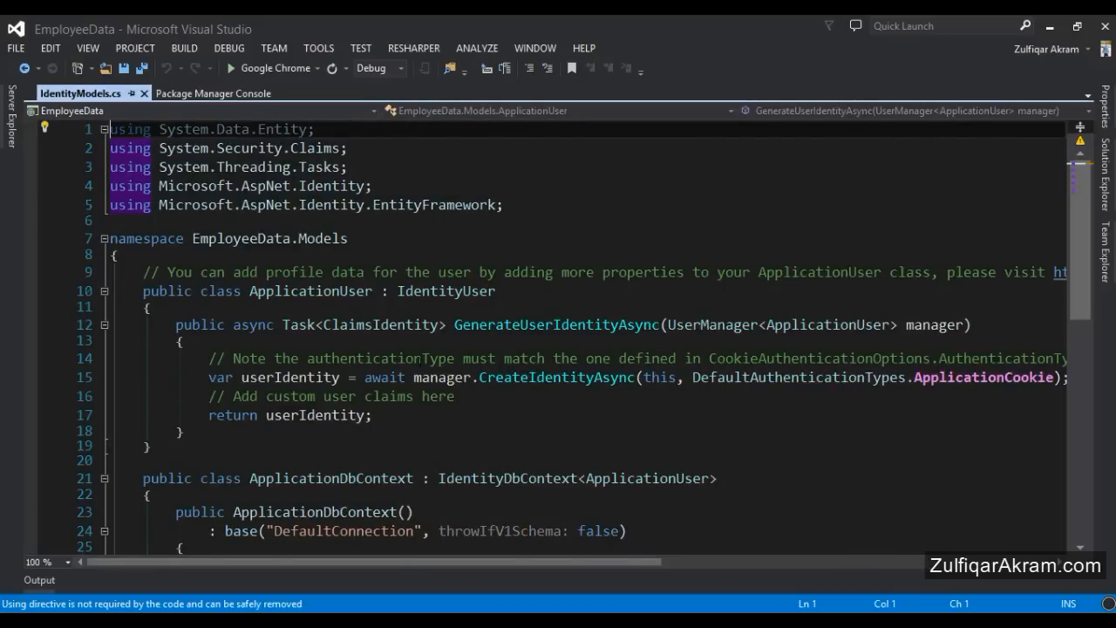
Insert an auto-implemented property skeleton at the start of the ApplicationDbContext class, above its constructor.
left_click(330, 496)
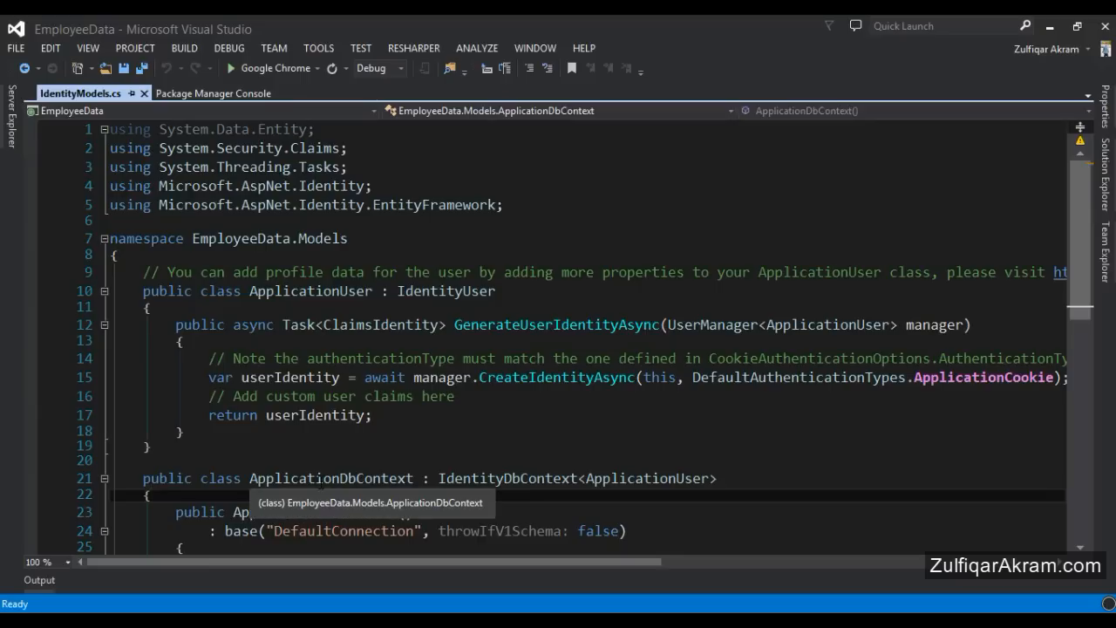
left_click(267, 512)
key("ctrl+End")
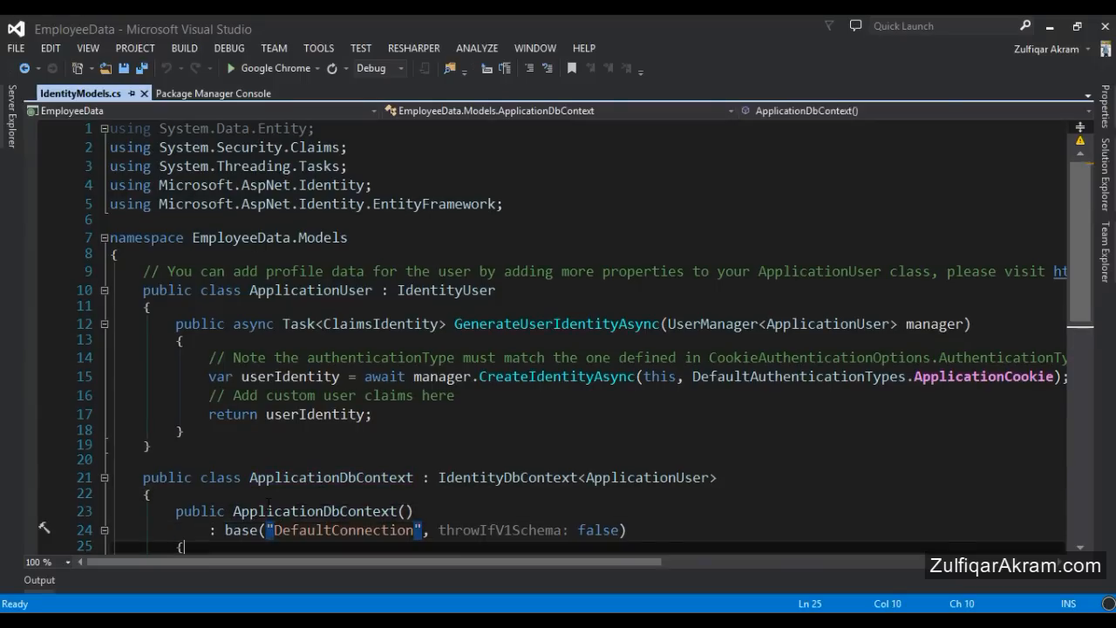
left_click(276, 369)
key("Return")
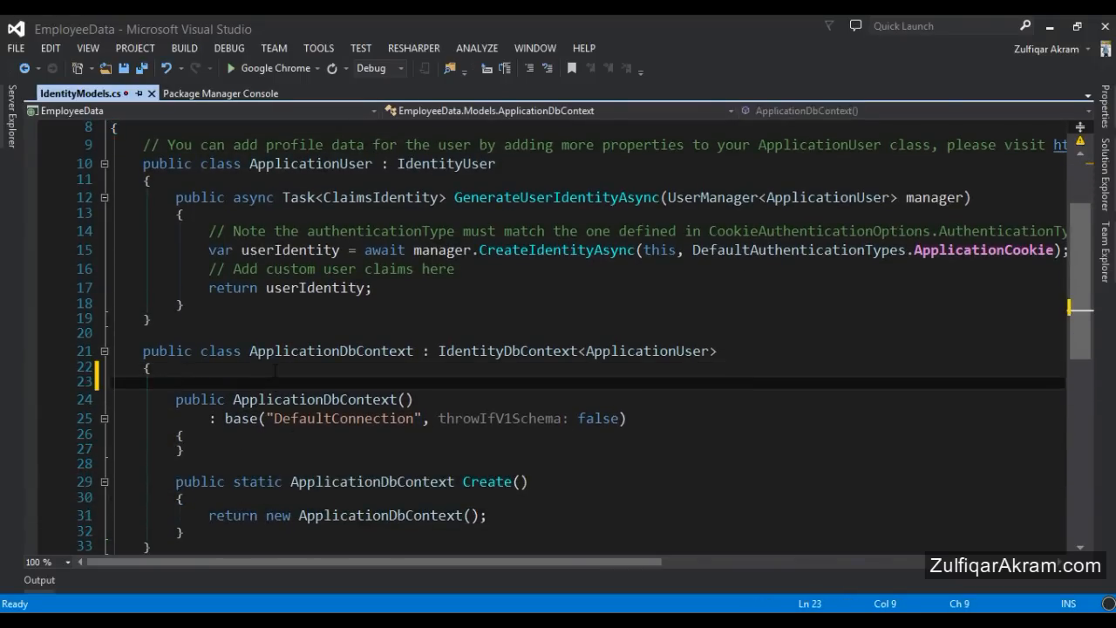
key("Return")
key("Up")
type("prop")
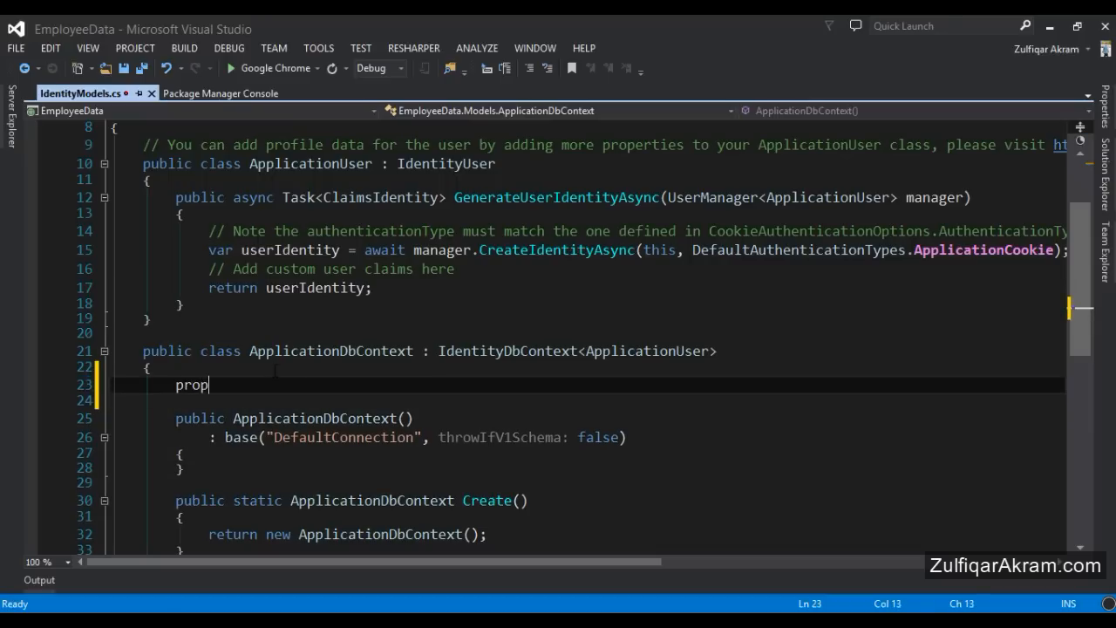
key("Tab")
key("Tab")
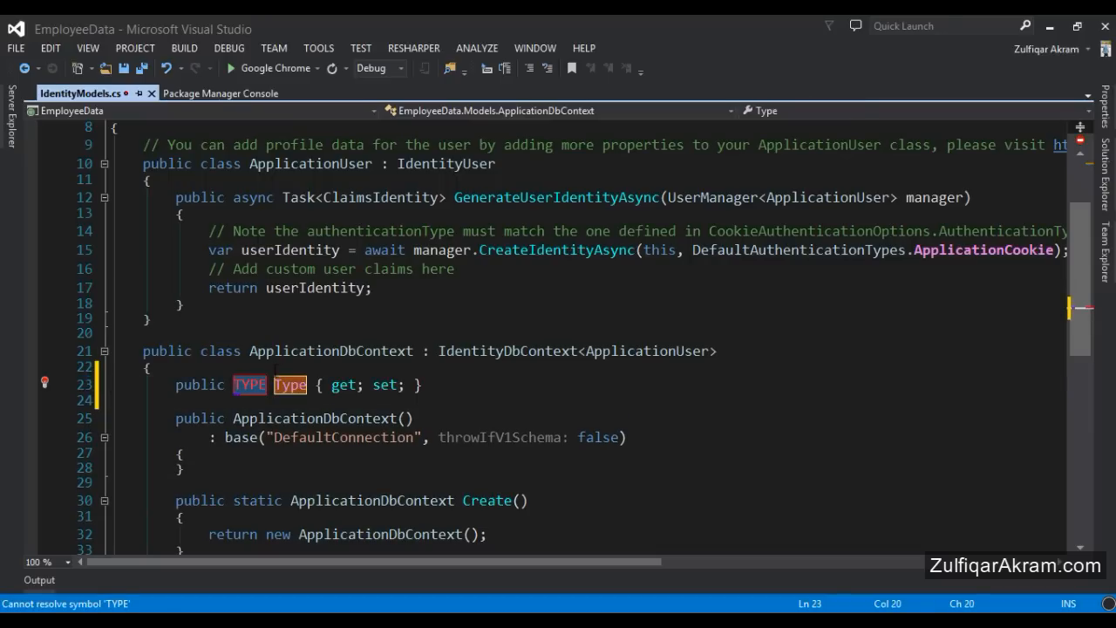
Set the new property's type to the generic DbSet<Employee>.
type("dbset")
key("BackSpace")
key("BackSpace")
key("BackSpace")
key("BackSpace")
key("BackSpace")
type("D")
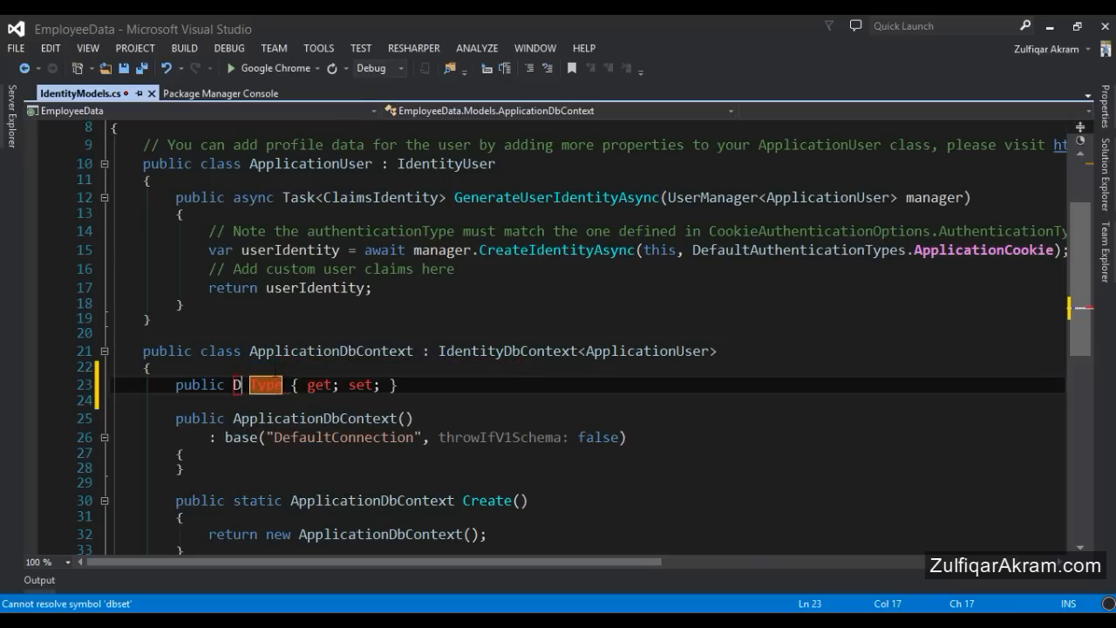
type("bset")
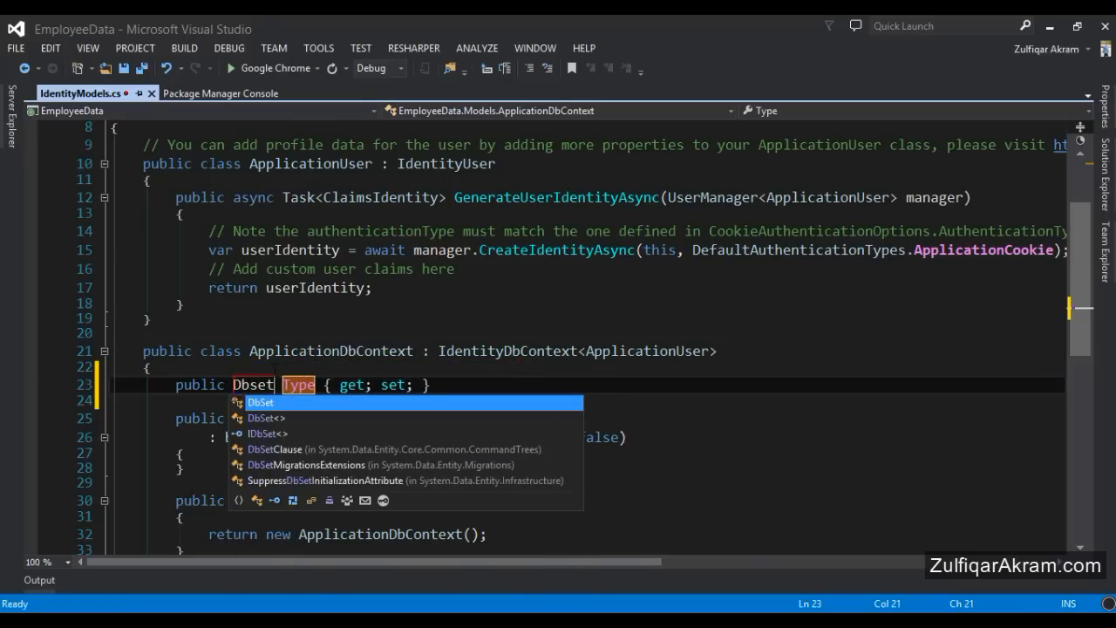
key("Down")
key("Return")
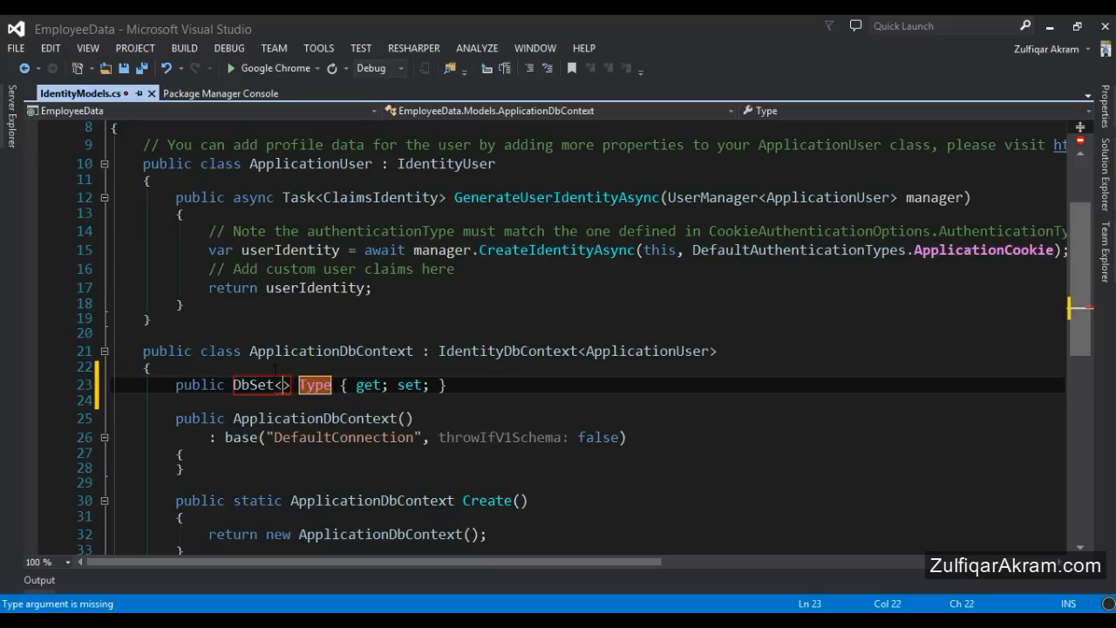
type("Employee")
key("Tab")
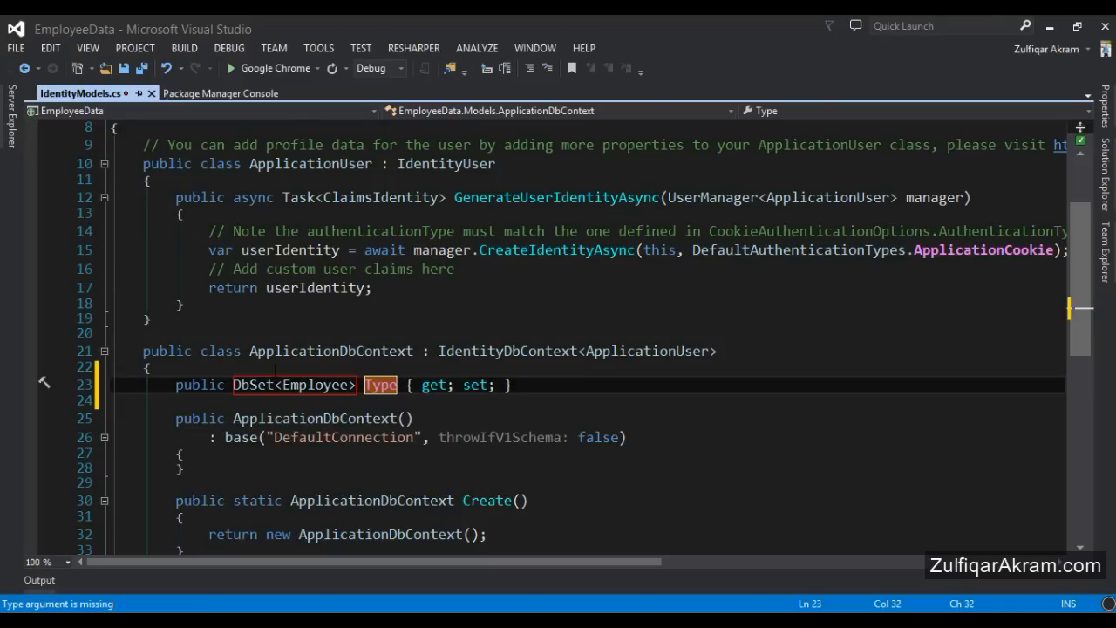
Name the DbSet property Employees, then save and close IdentityModels.cs.
type("Employees")
key("Return")
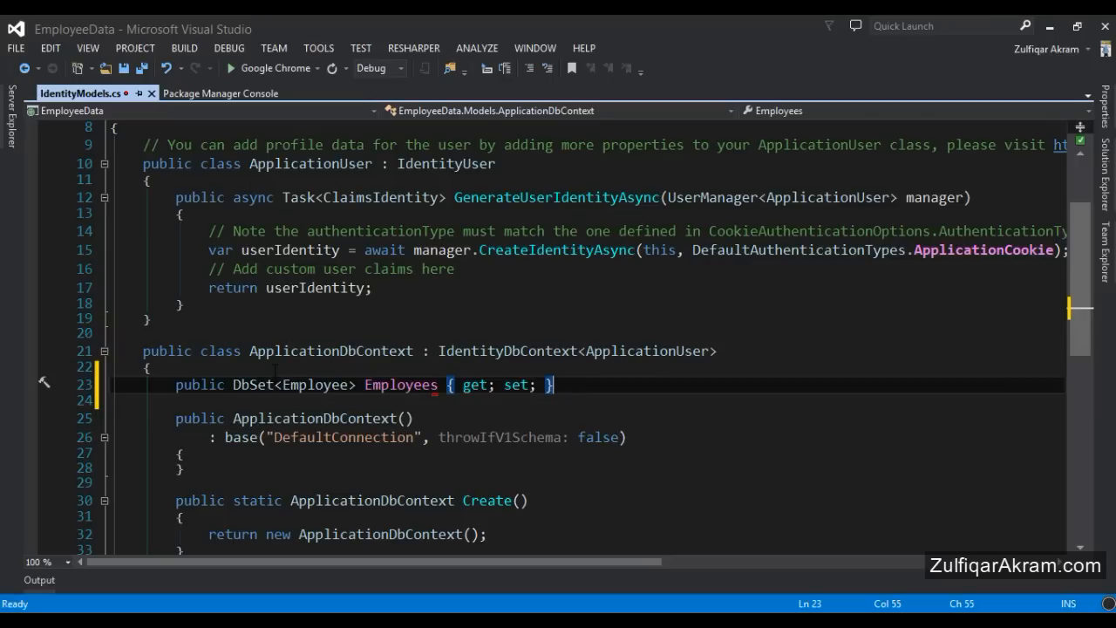
left_click_drag(555, 384, 177, 388)
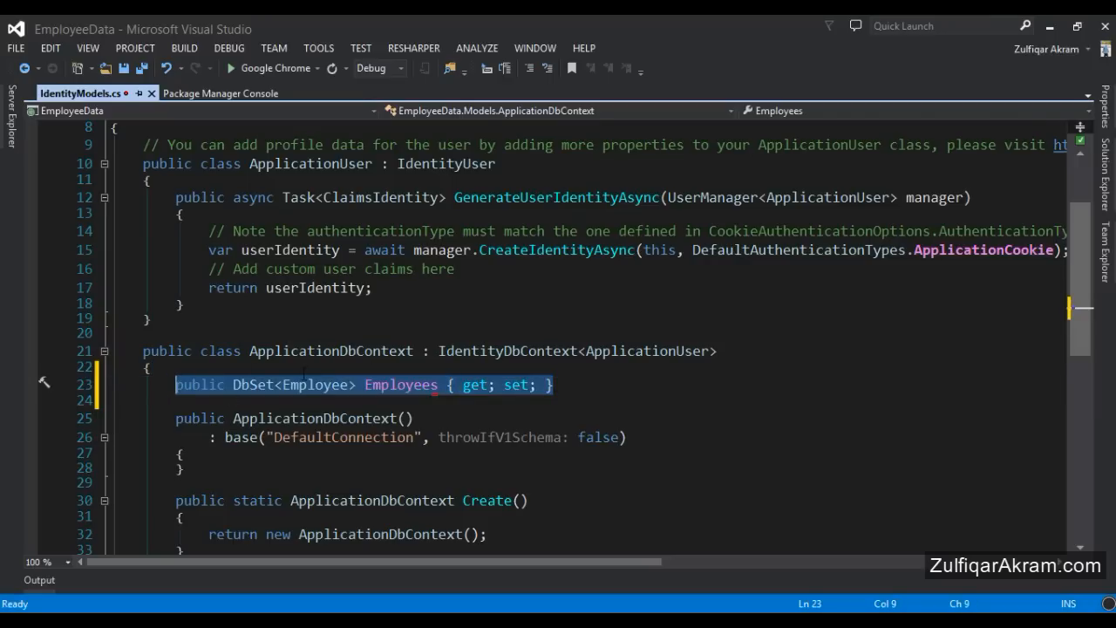
left_click(583, 386)
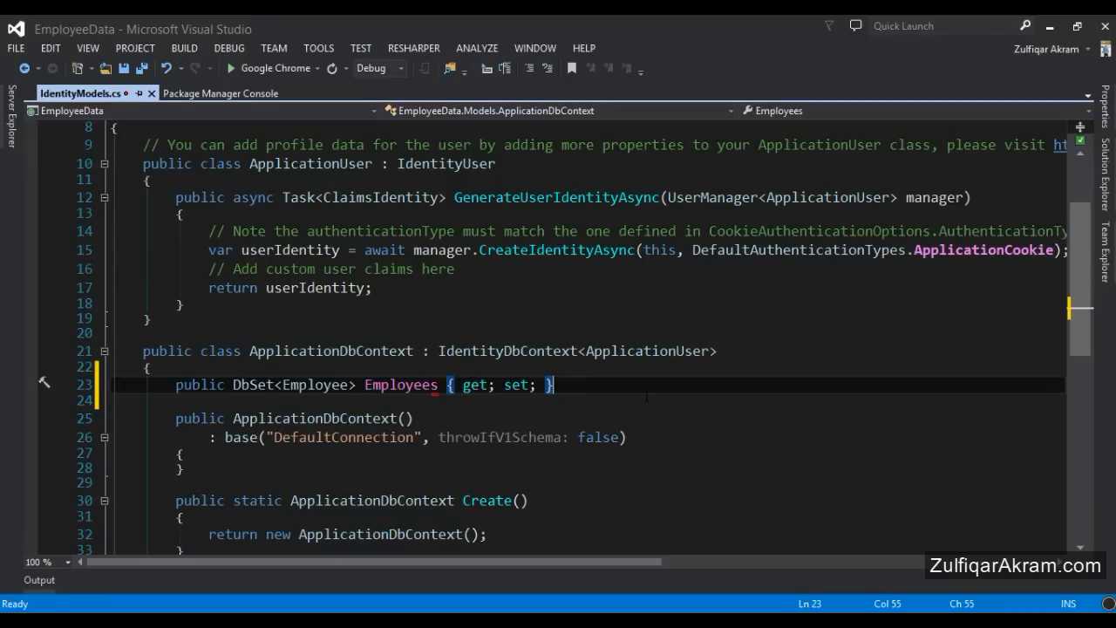
left_click(150, 93)
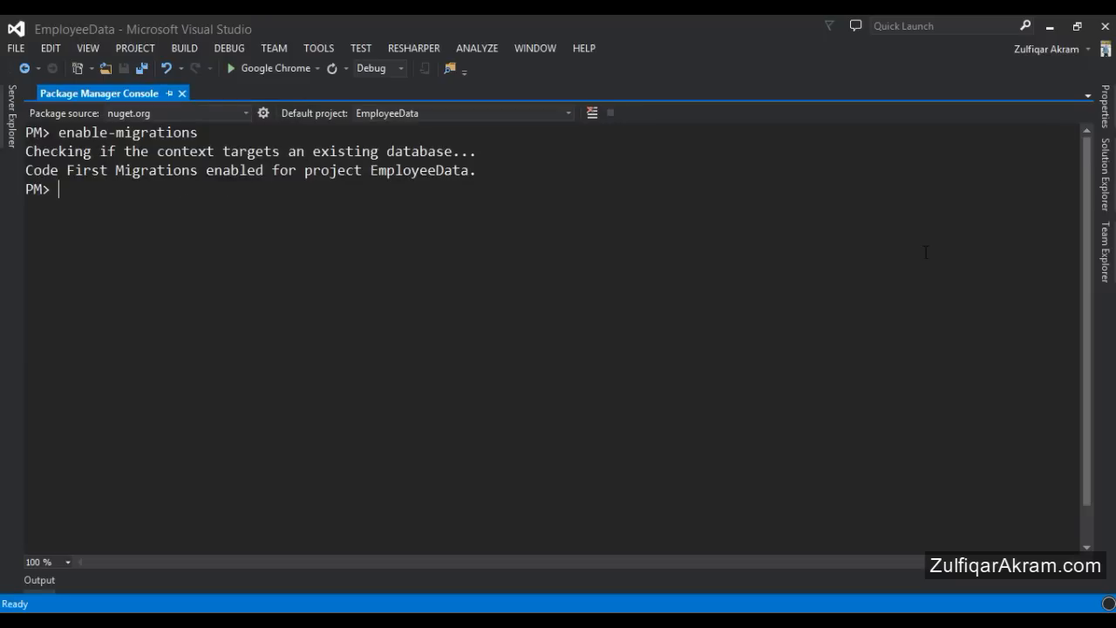
Open Configuration.cs from the project's Migrations folder.
left_click(1104, 174)
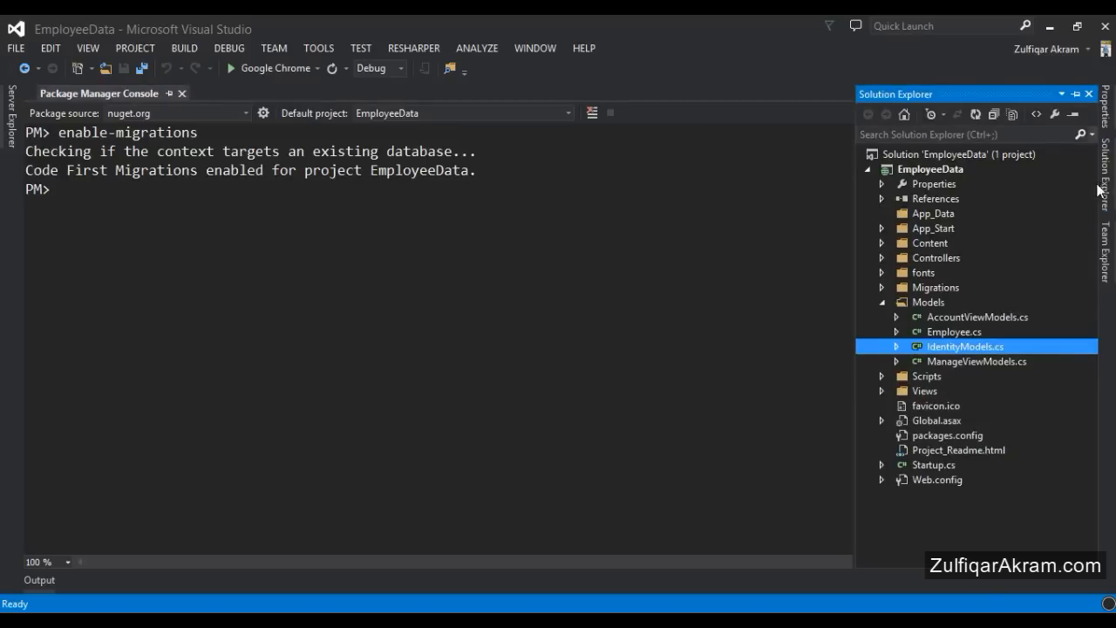
left_click(882, 287)
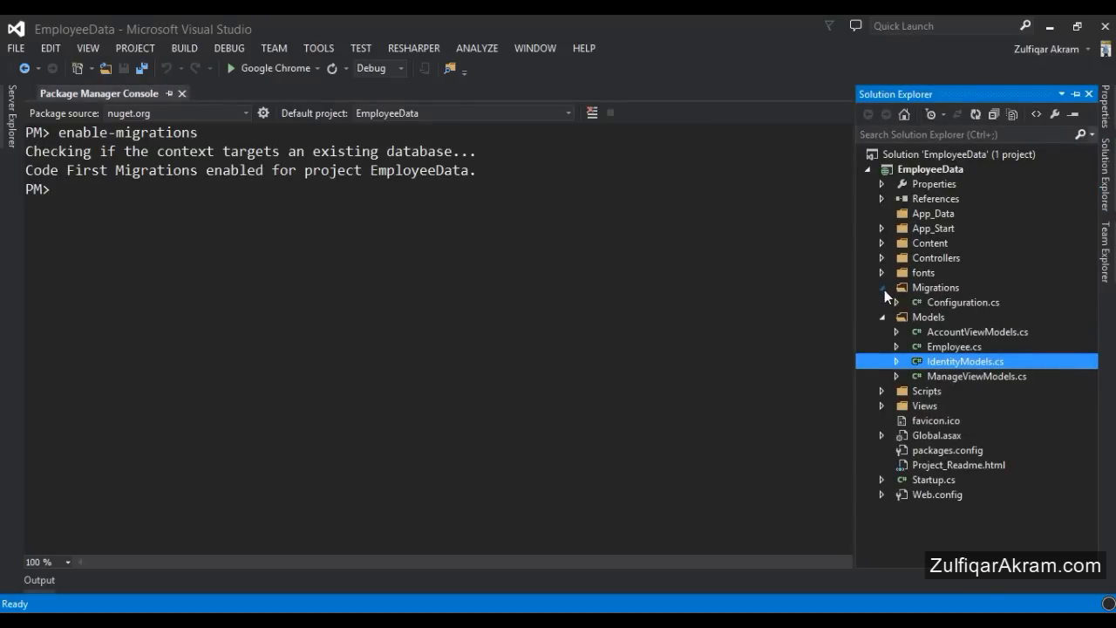
double_click(947, 302)
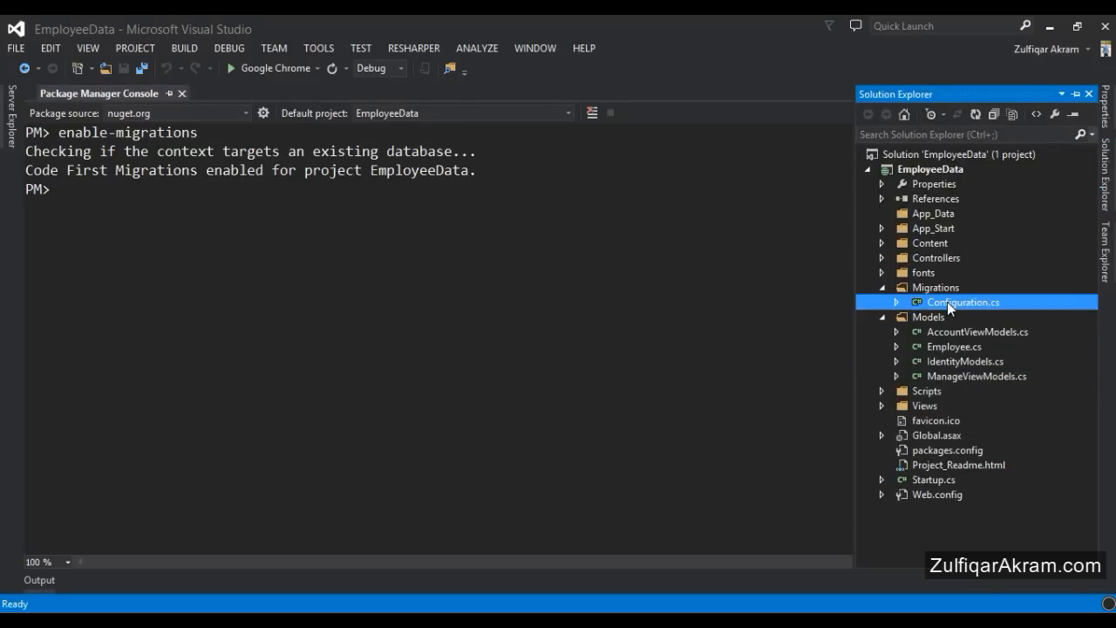
left_click(523, 388)
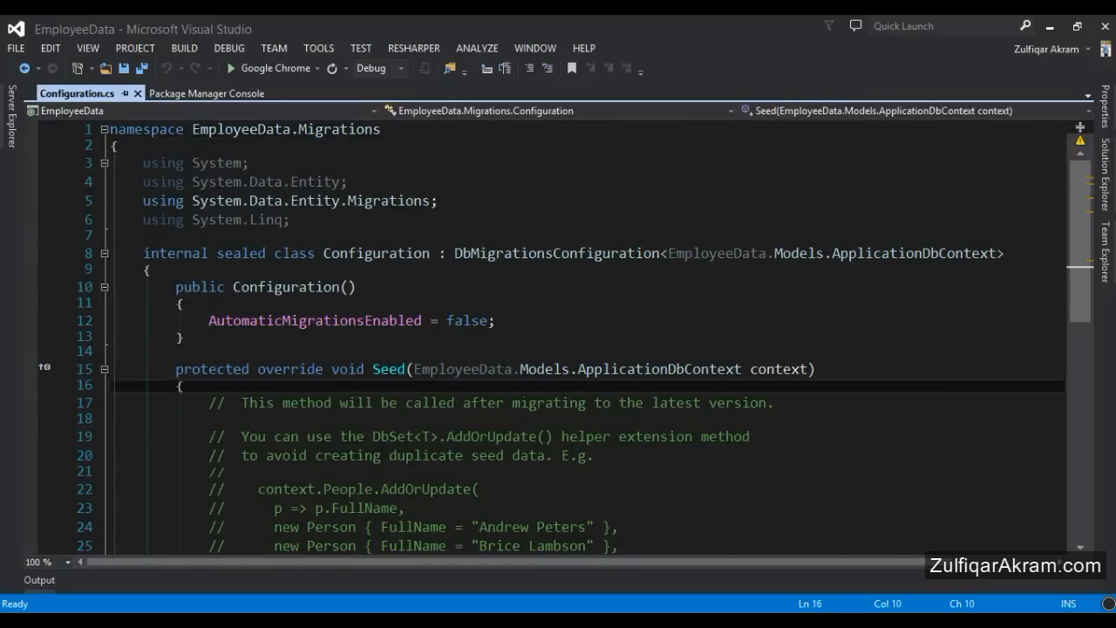
Make room for seed code by adding blank lines at the start of the Seed method body.
left_click(414, 370)
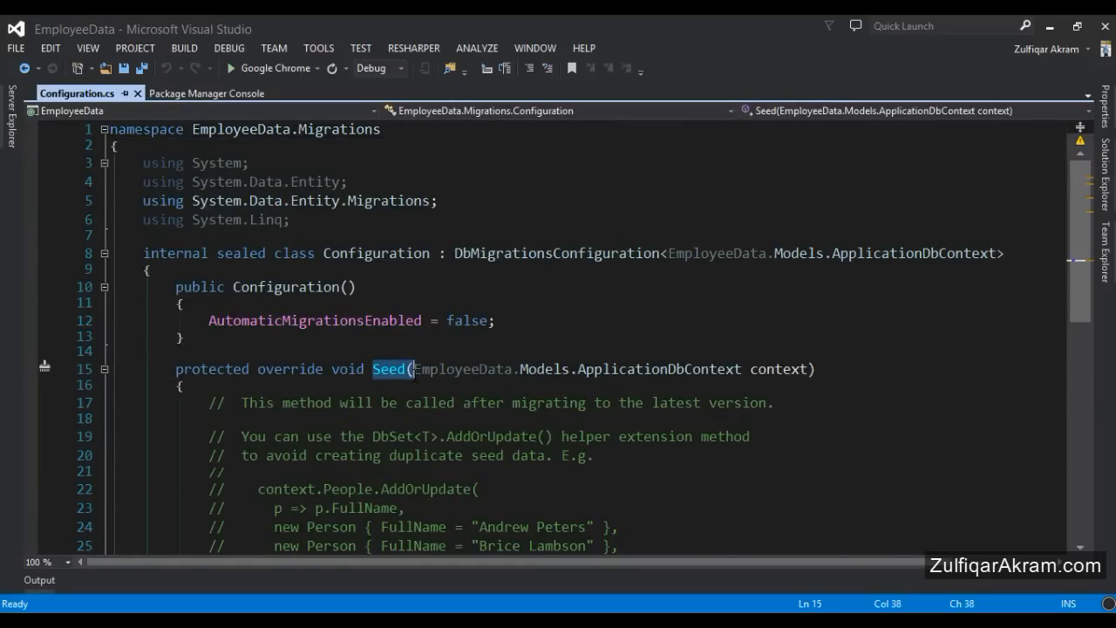
left_click(381, 388)
key("Return")
key("Return")
key("Return")
key("Return")
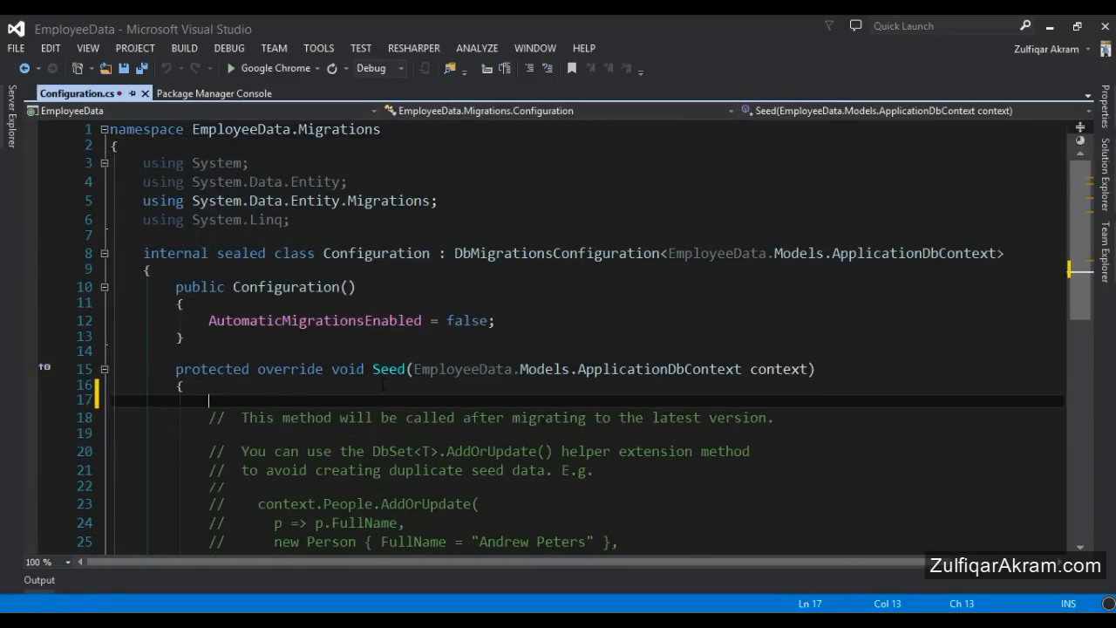
key("Up")
key("Up")
key("Up")
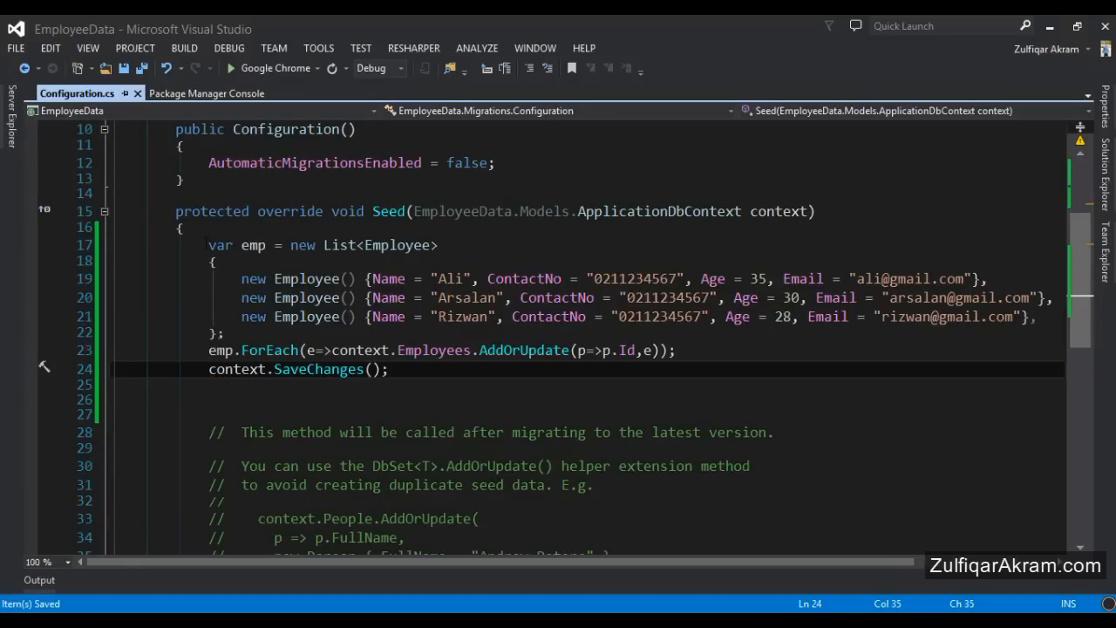
Review the Employee seed list and its ForEach and AddOrUpdate calls in the Seed method, and save and close Configuration.cs.
left_click_drag(208, 245, 236, 332)
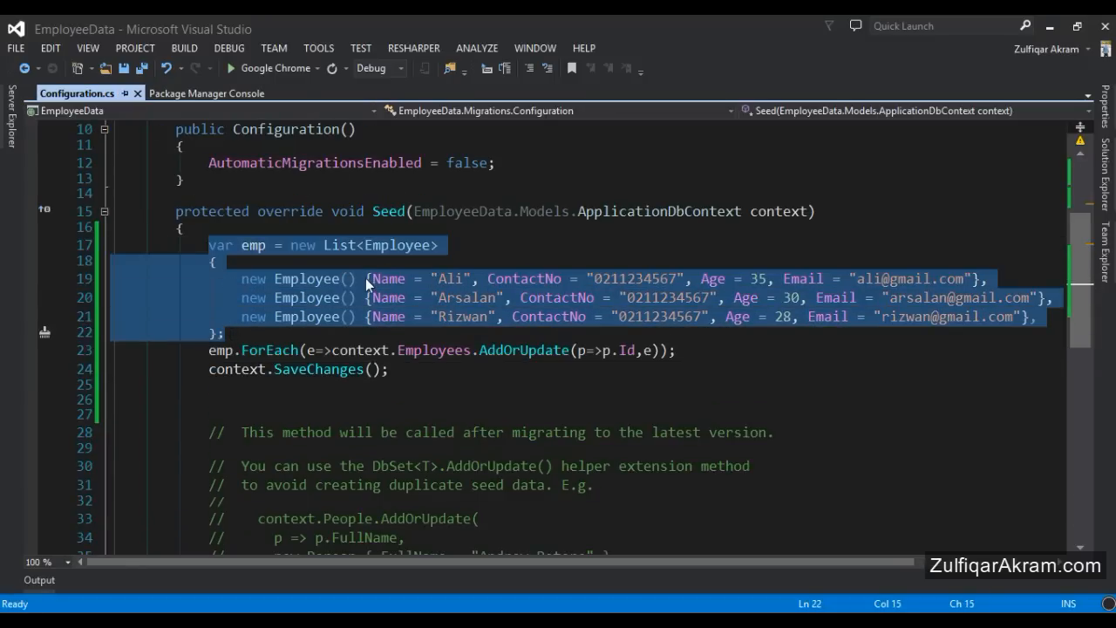
left_click(413, 278)
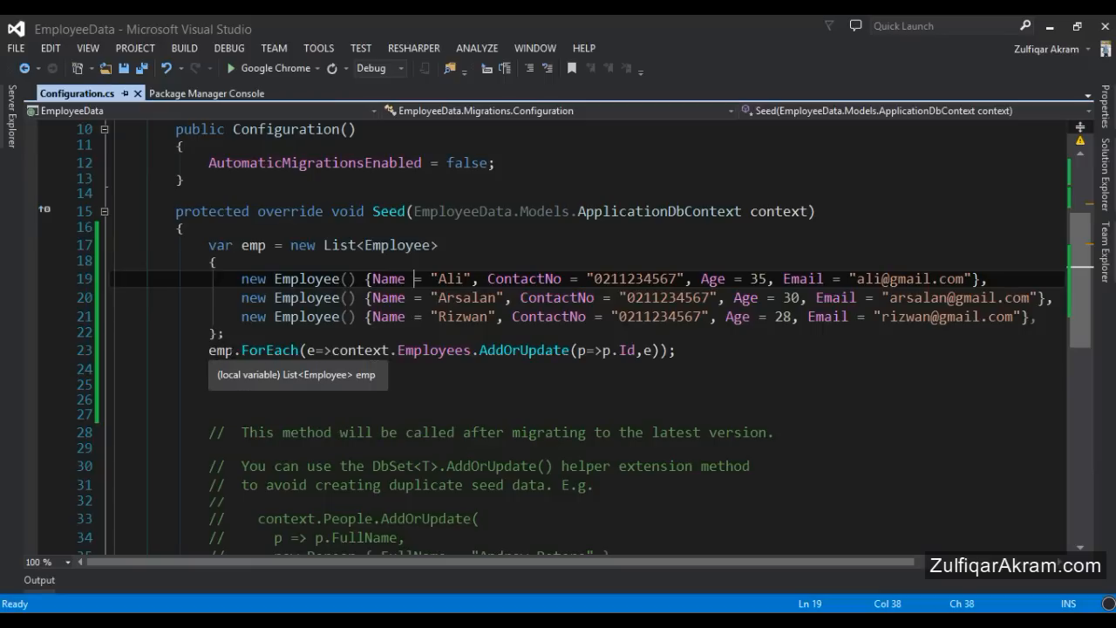
left_click(300, 349)
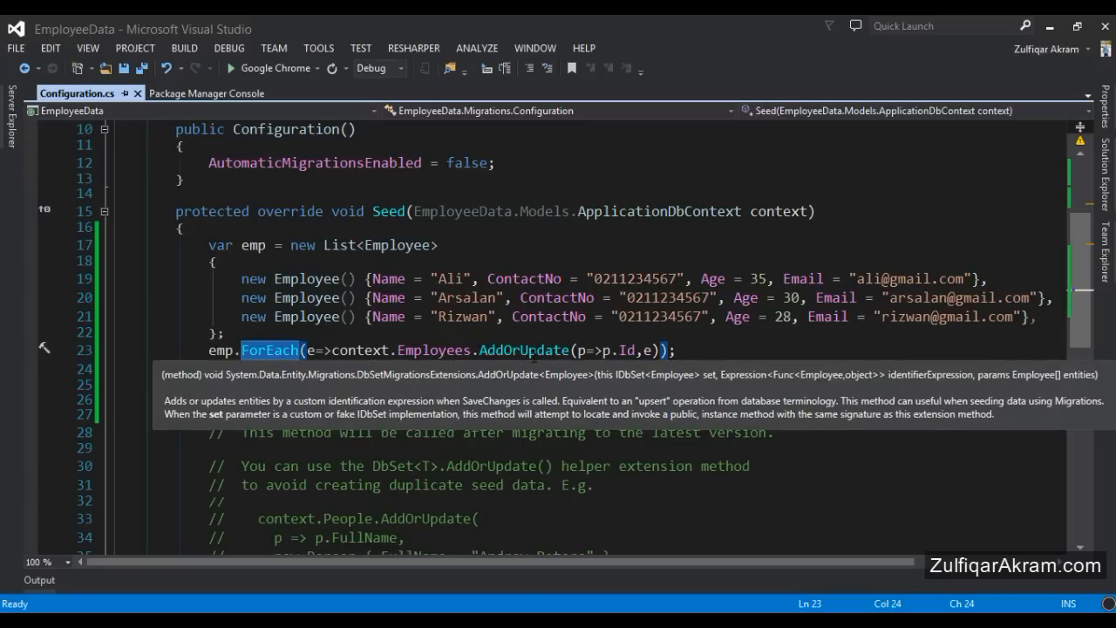
left_click(620, 355)
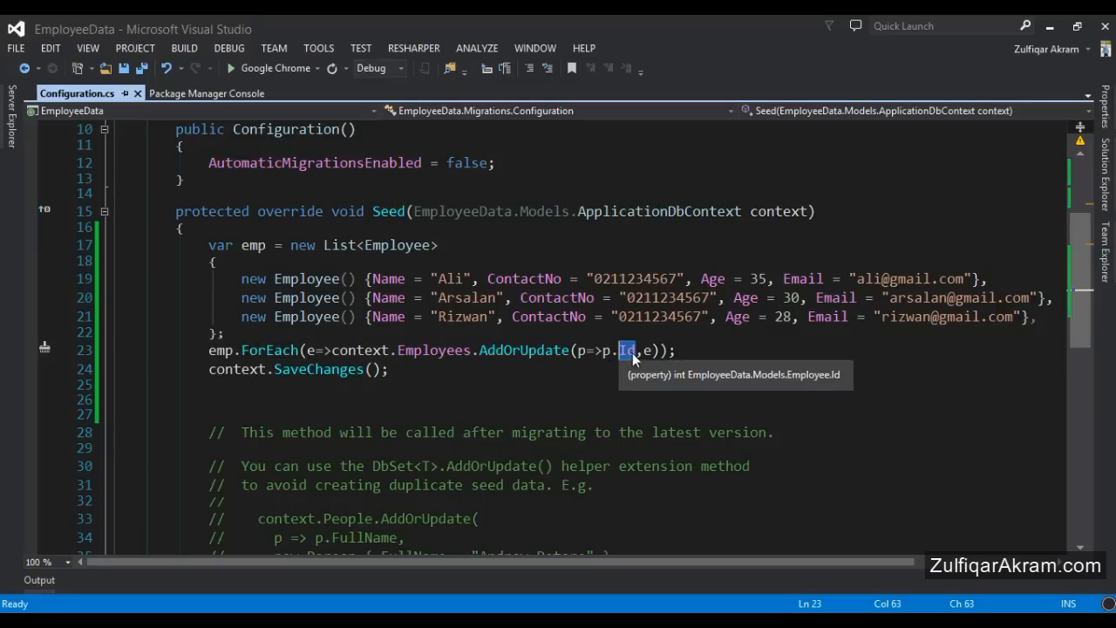
left_click(391, 263)
key("ctrl+s")
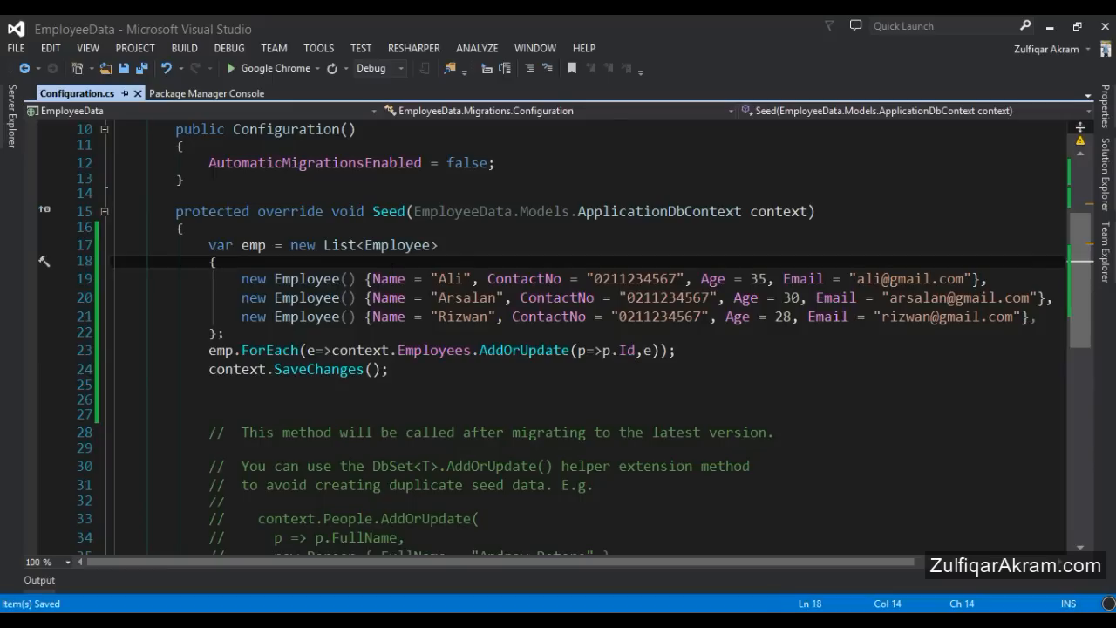
left_click(137, 93)
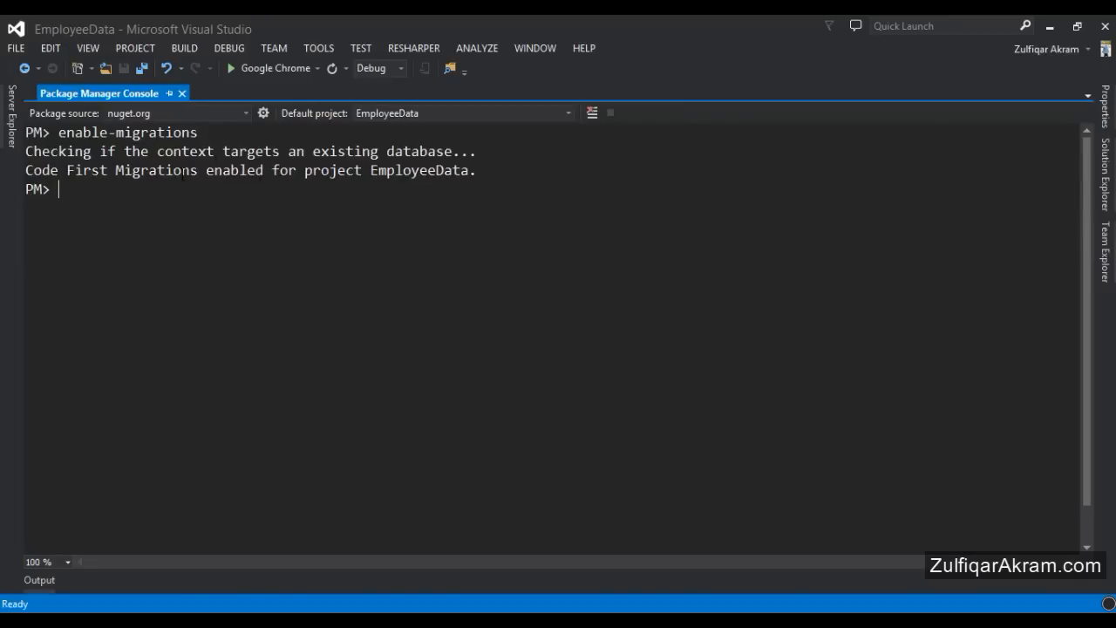
Run Add-migration CreateEmployeeTable in the Package Manager Console.
type("Add-migration")
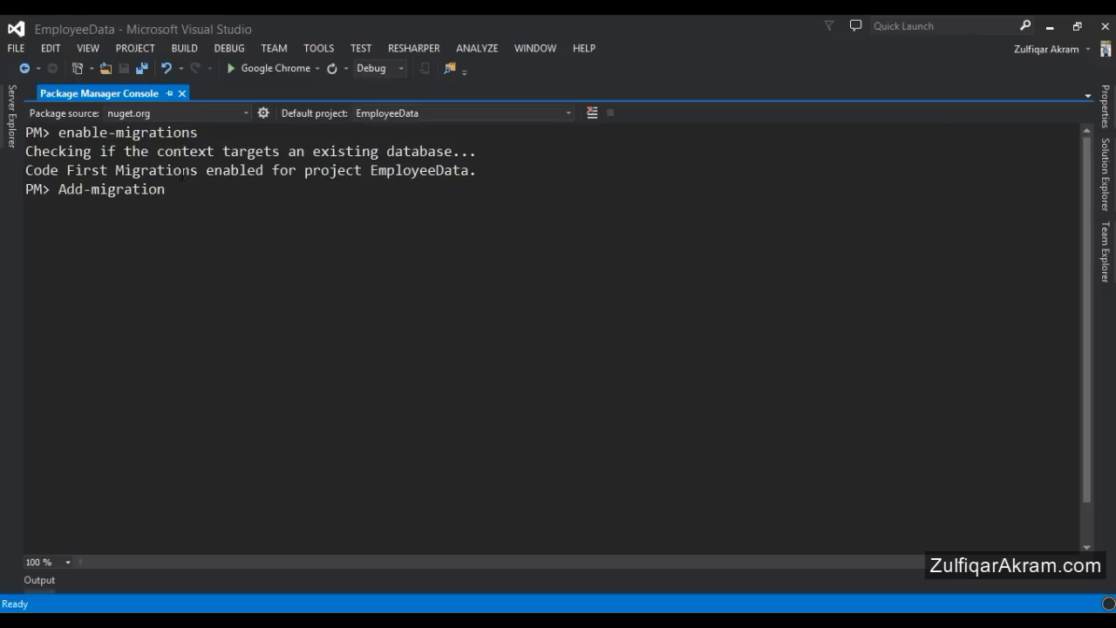
type(" CreateA")
key("BackSpace")
type("Employee")
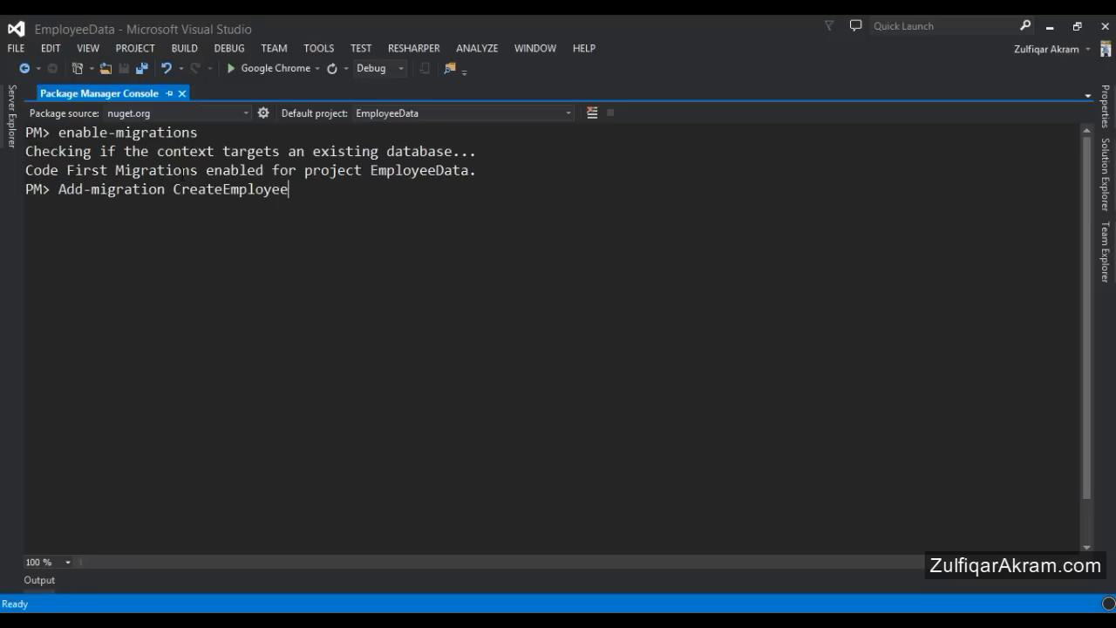
type("Table")
key("Return")
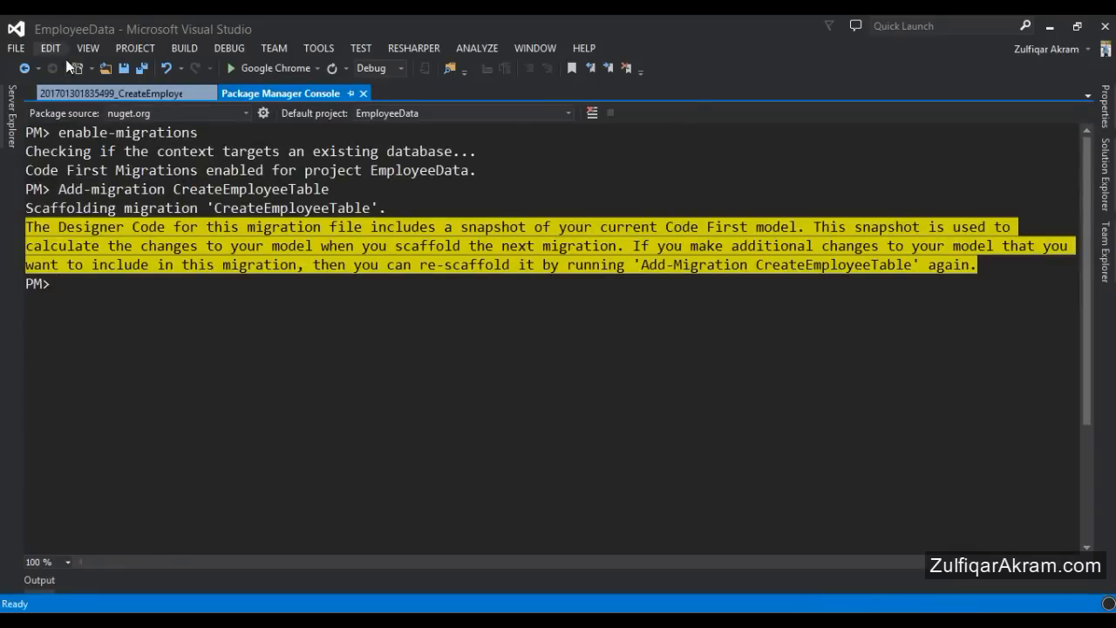
Review the CreateTable code for dbo.Employees and the AspNet tables in the CreateEmployeeTable migration file, and close the file.
left_click(97, 92)
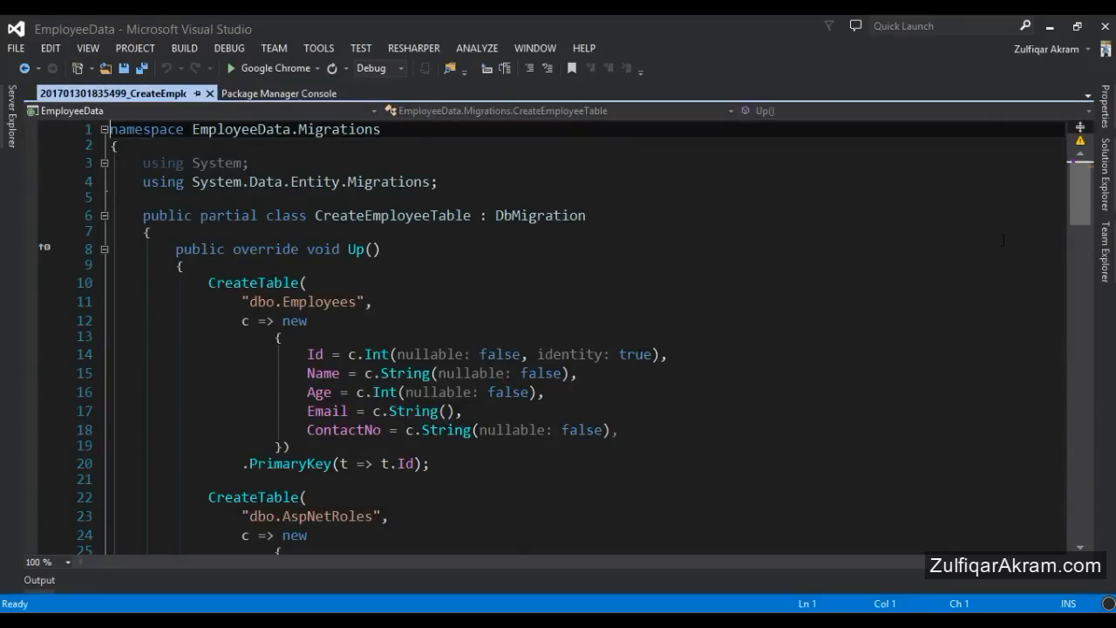
scroll(1081, 204, "down", 2)
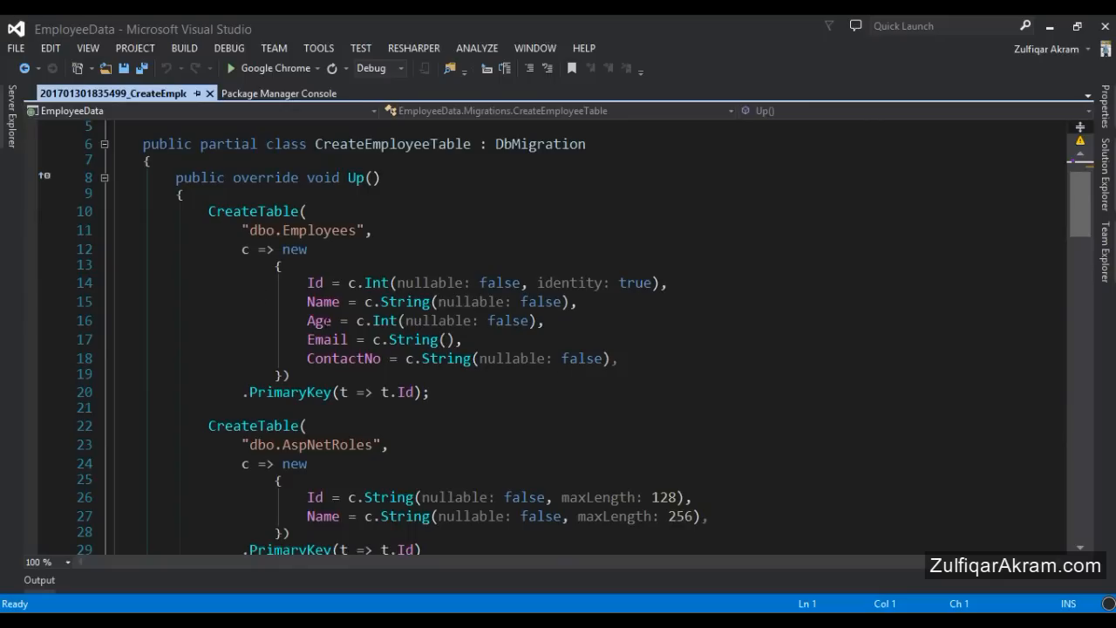
left_click_drag(242, 229, 430, 393)
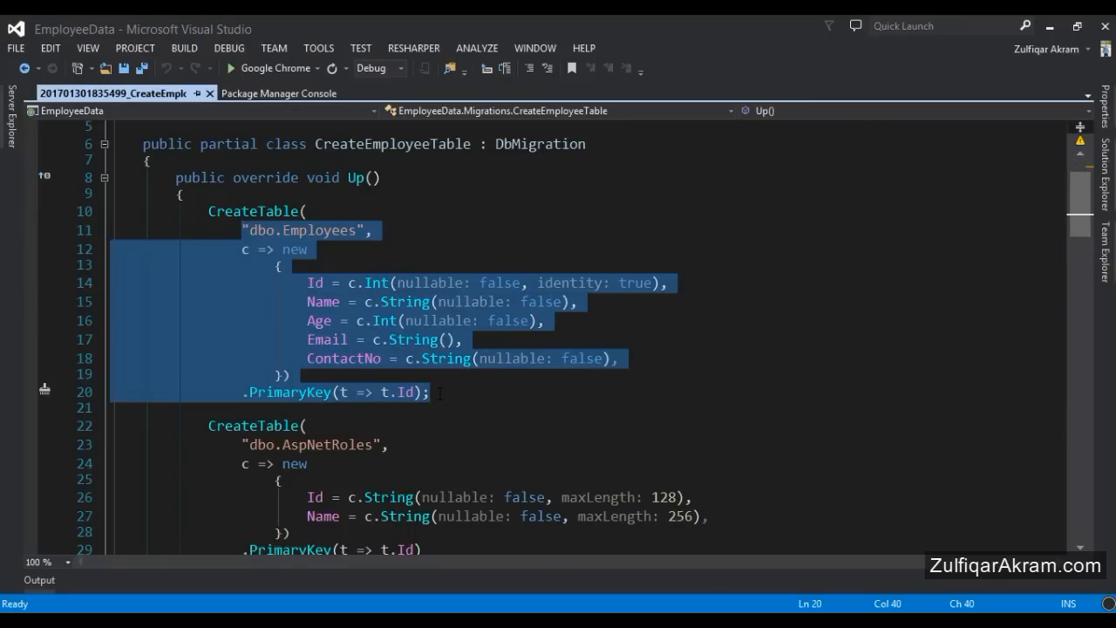
scroll(559, 205, "down", 11)
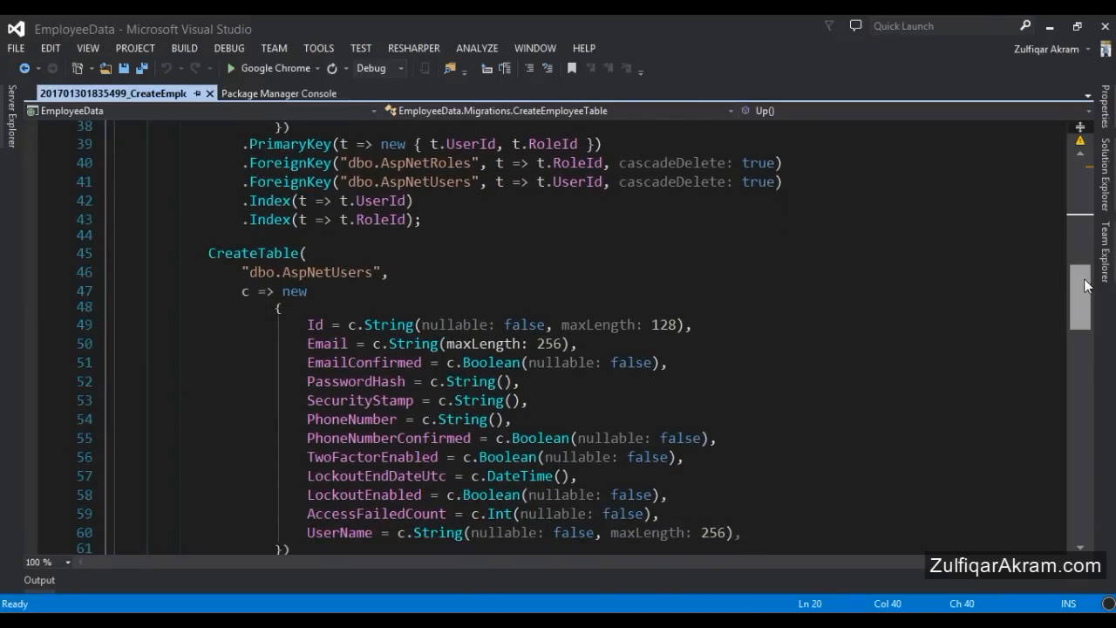
left_click(210, 94)
Run update-database in the Package Manager Console to apply the migration, and clear the console with cls.
type("update")
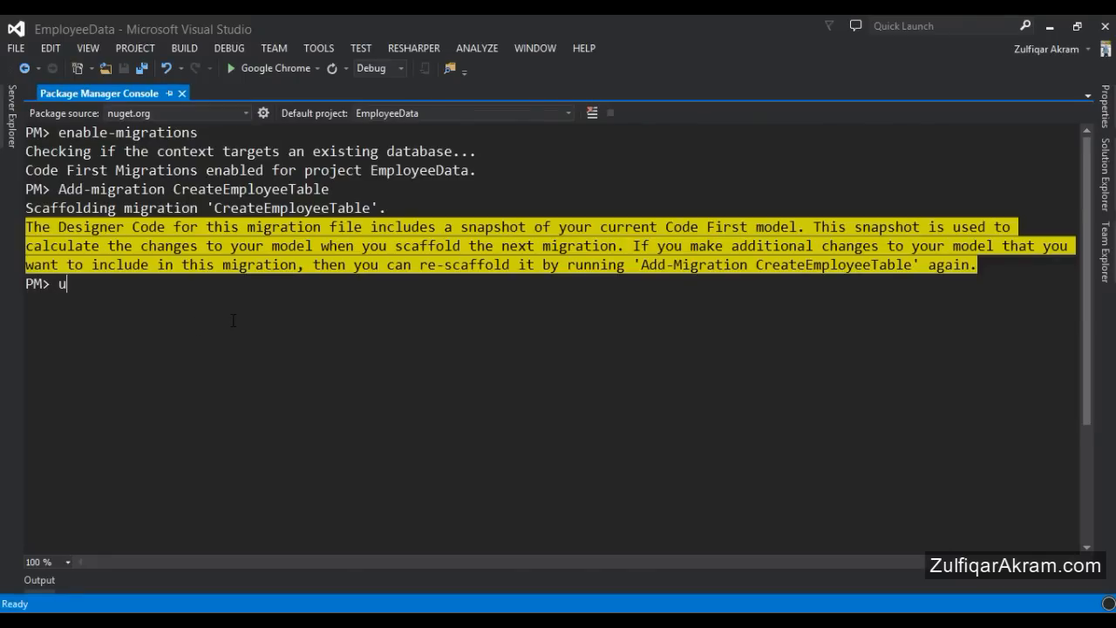
type("-database")
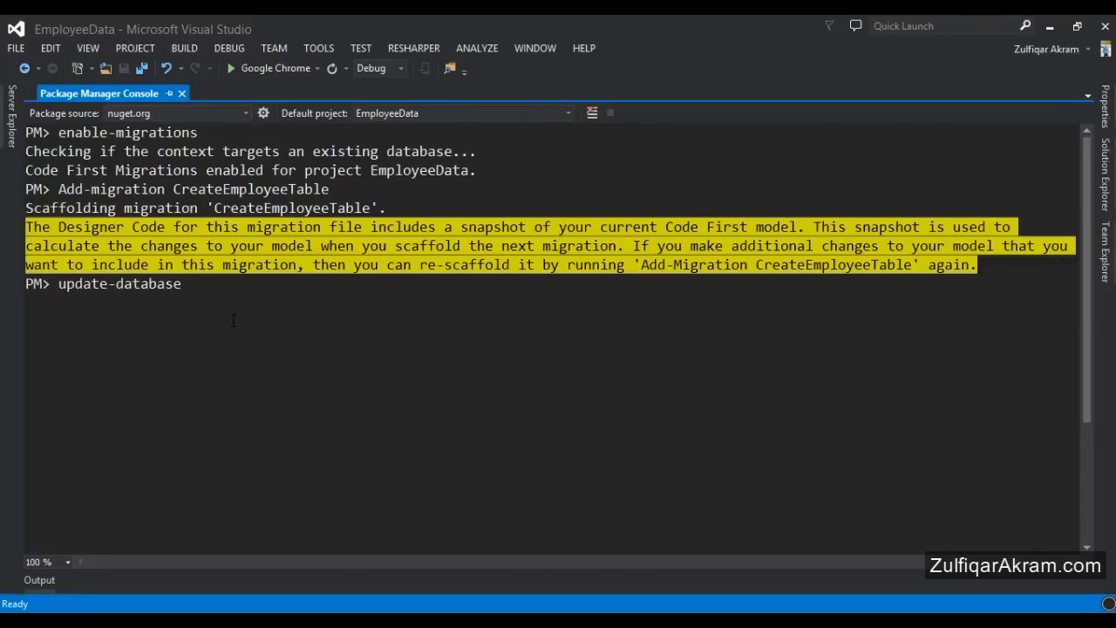
key("Return")
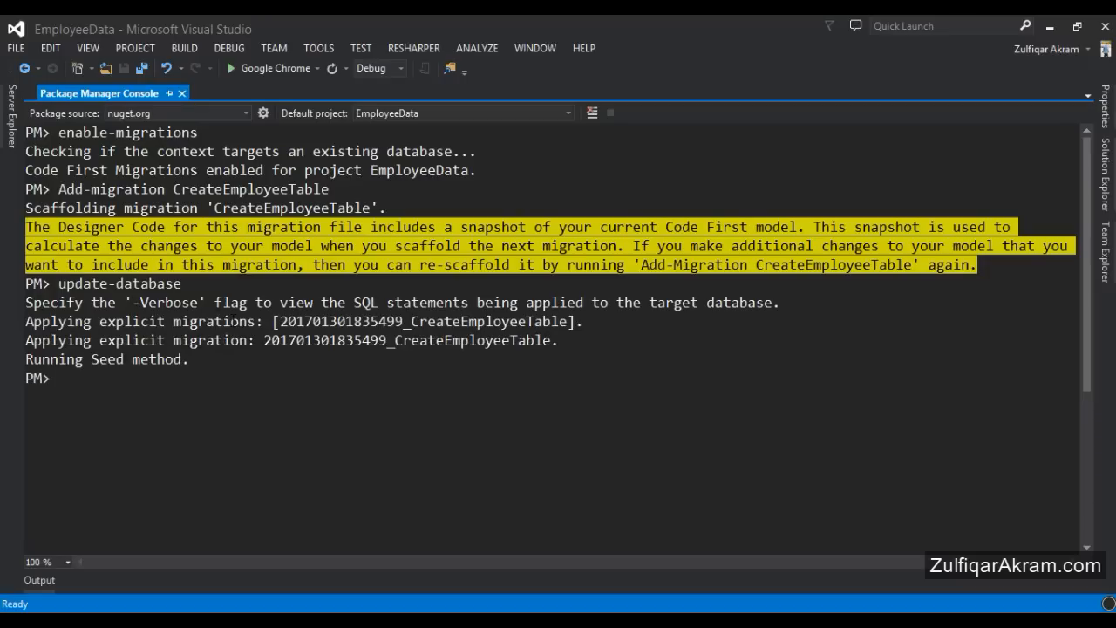
type("cls")
key("Return")
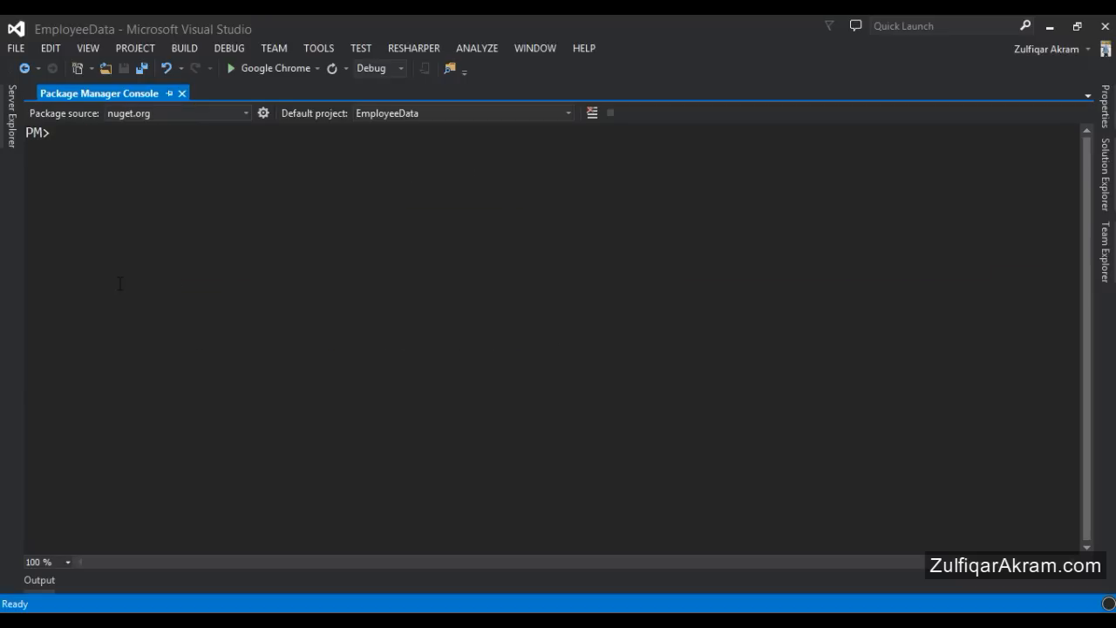
Check the tables of the DefaultConnection (EmployeeData) database in Server Explorer, and close the Package Manager Console.
left_click(7, 122)
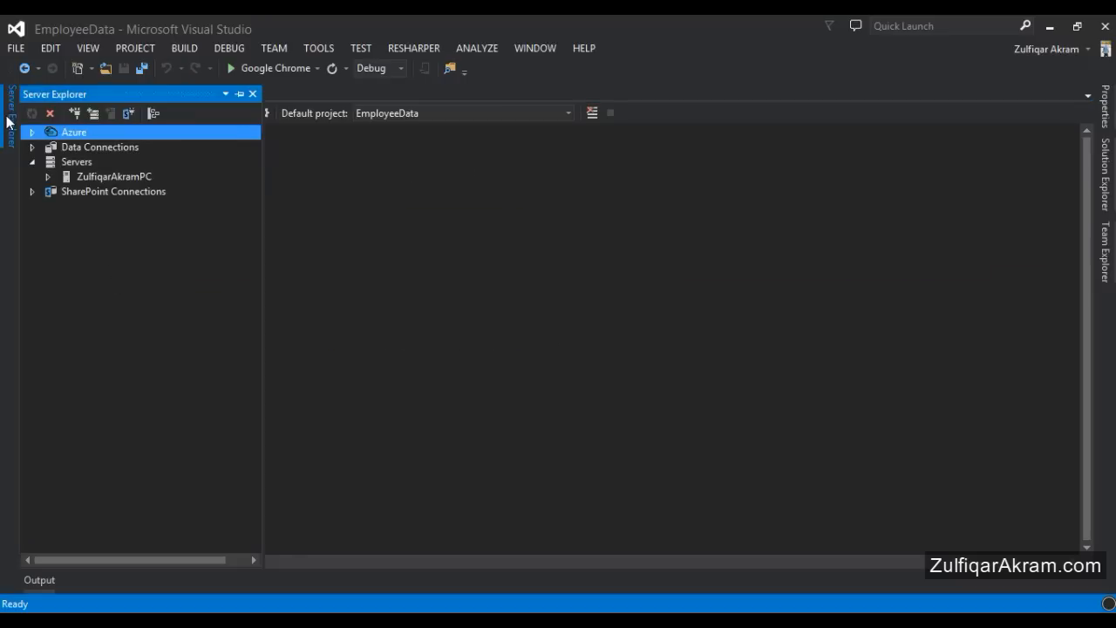
left_click(32, 147)
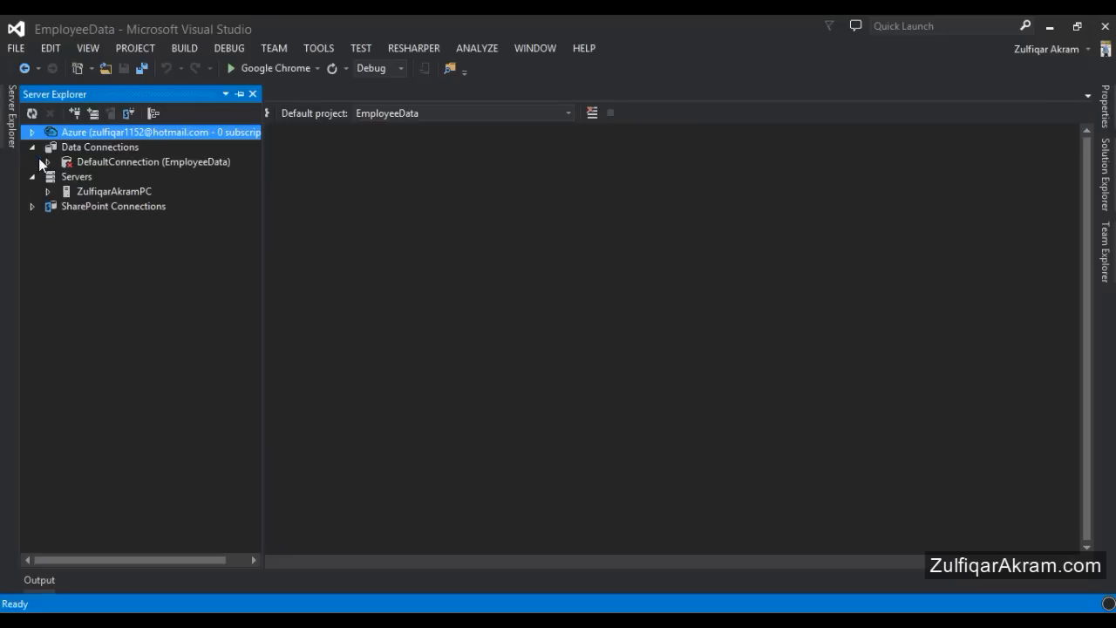
left_click(47, 162)
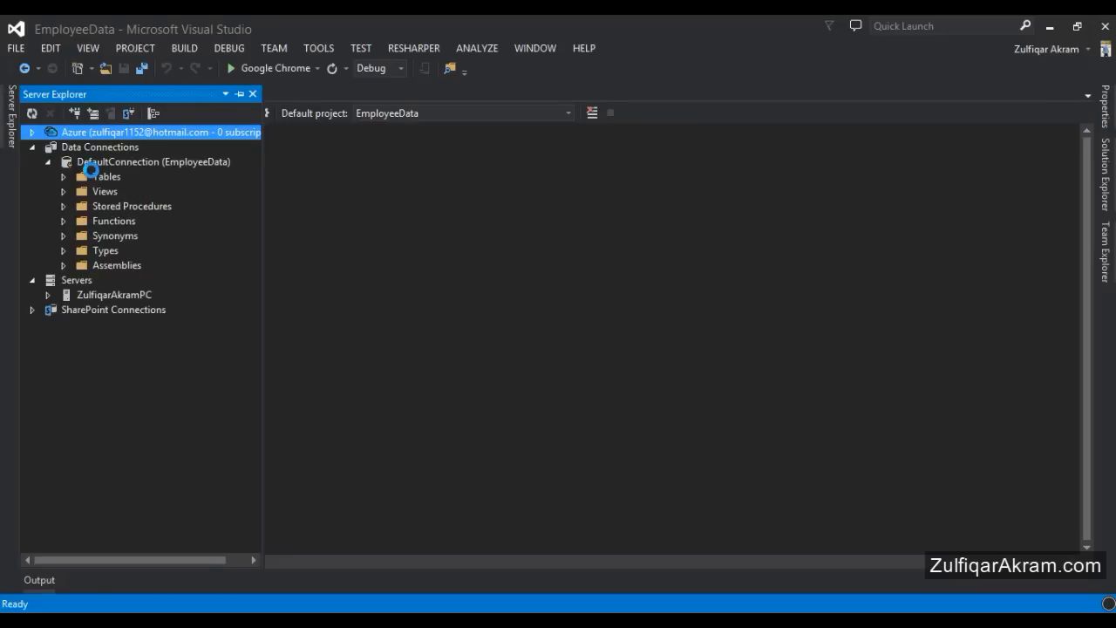
left_click(63, 176)
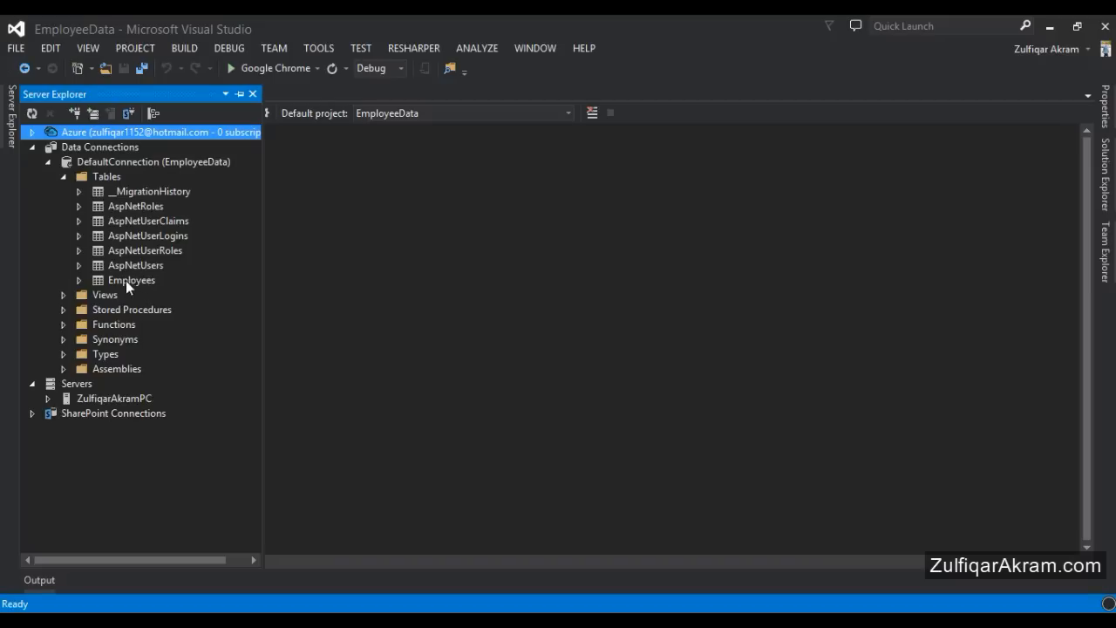
left_click(494, 217)
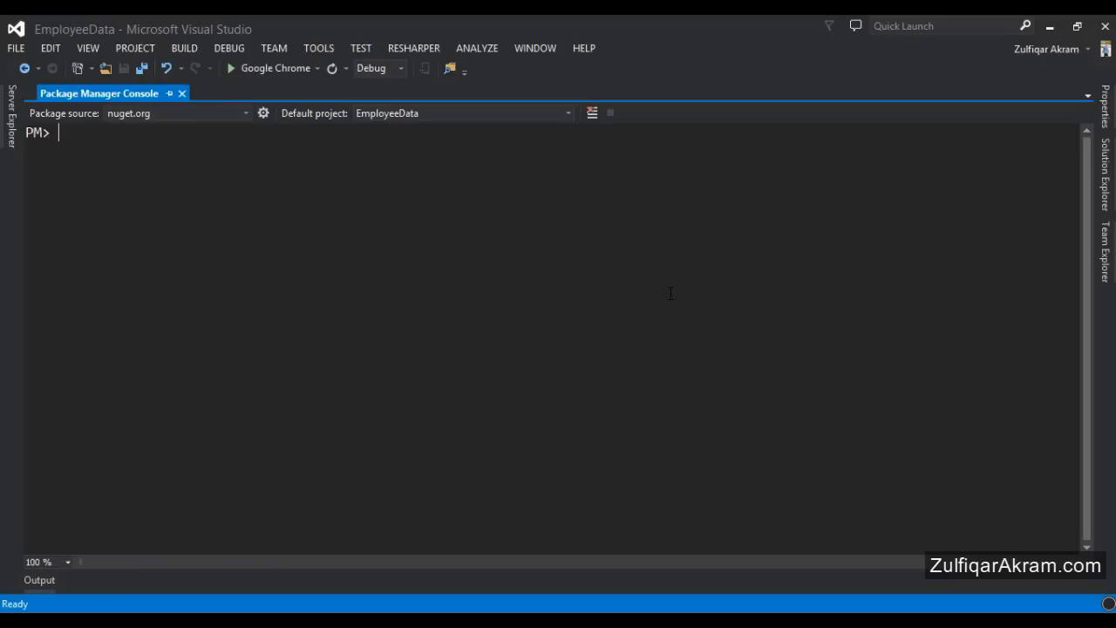
left_click(181, 93)
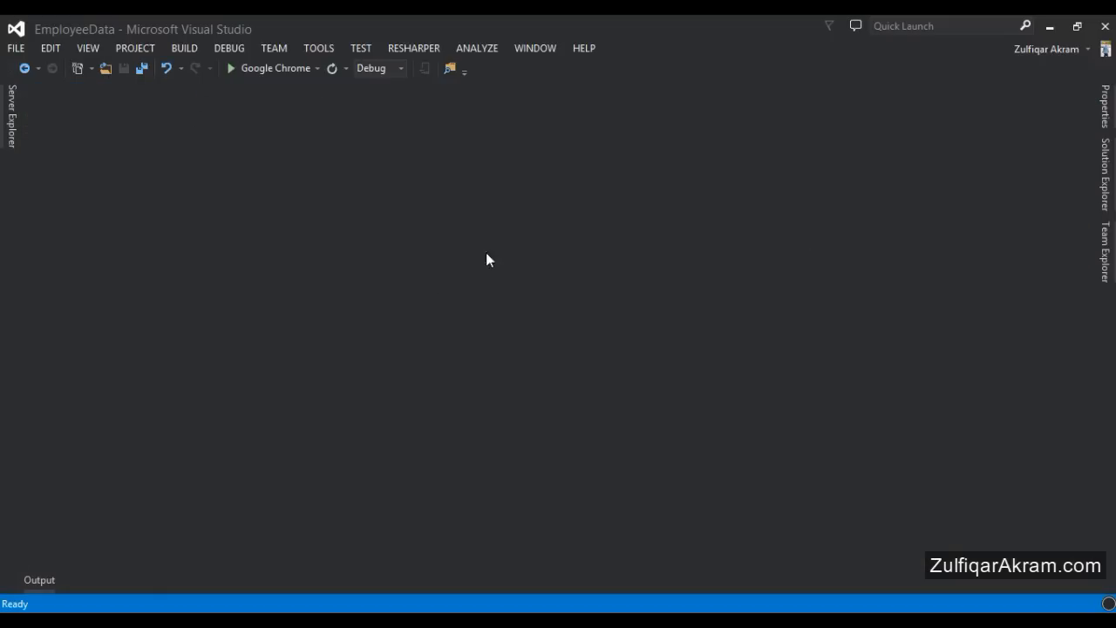
Start adding a controller to the Controllers folder with the "MVC 5 Controller with views, using Entity Framework" scaffold.
left_click(1105, 171)
left_click(882, 288)
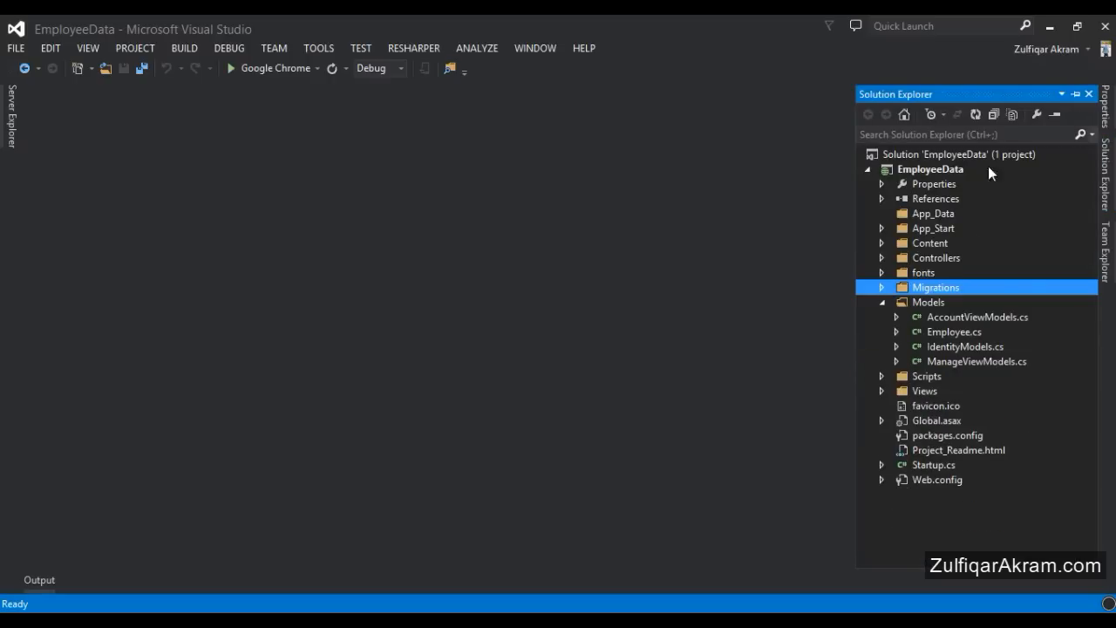
left_click(878, 301)
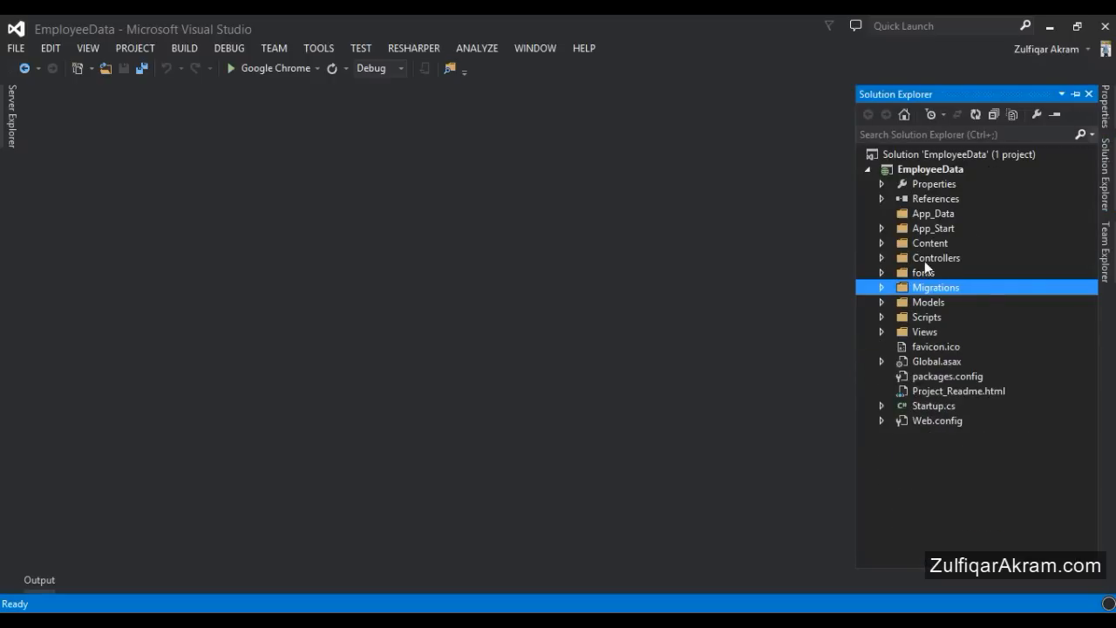
right_click(913, 259)
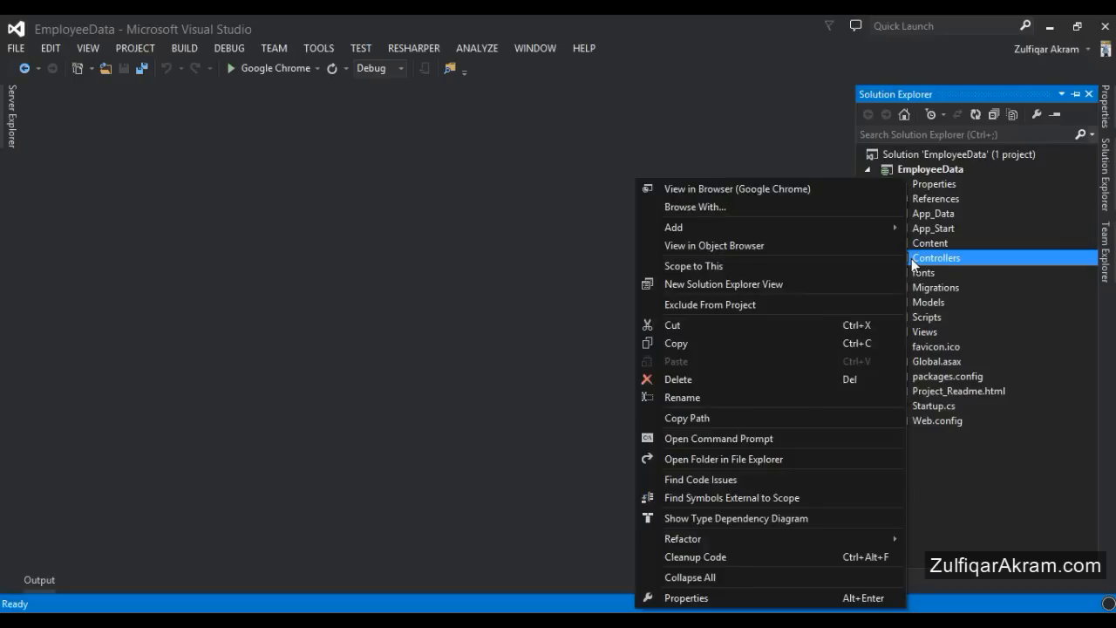
left_click(699, 225)
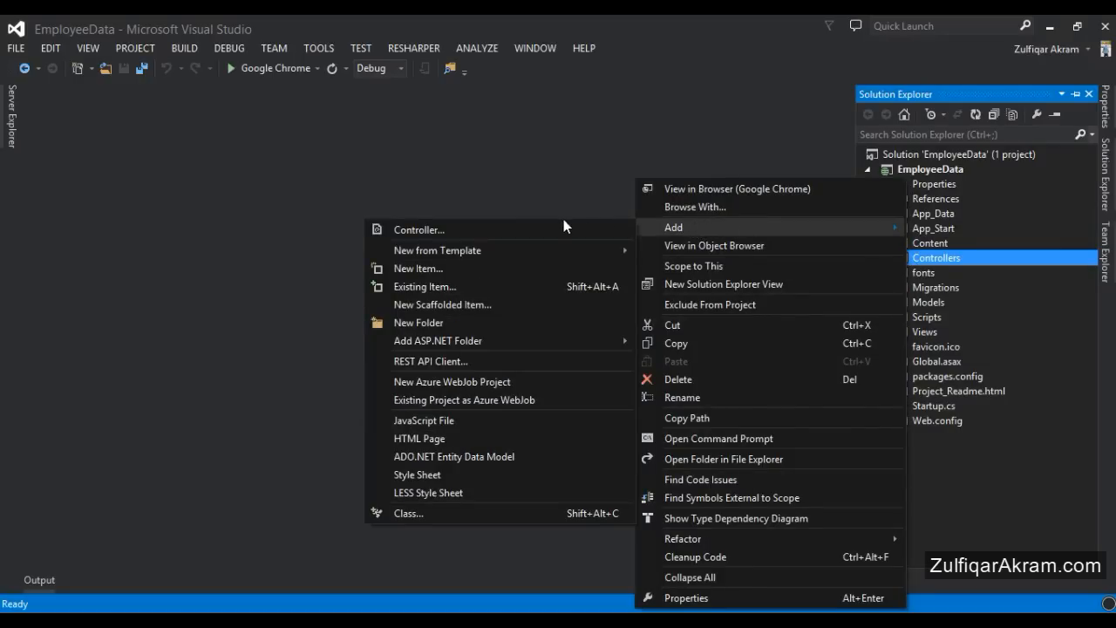
left_click(544, 230)
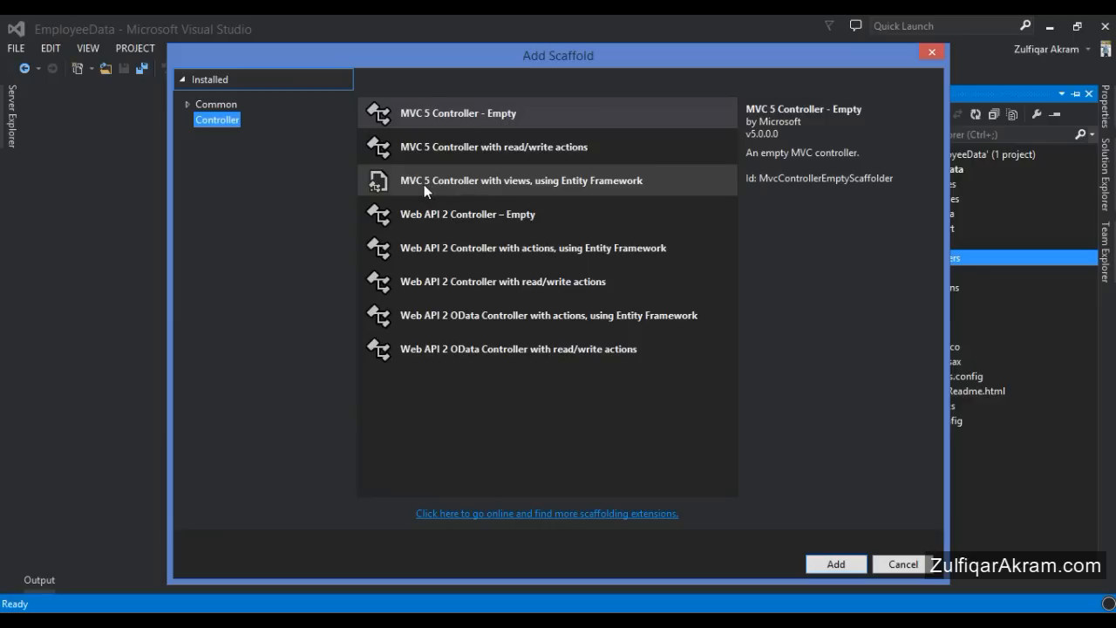
left_click(549, 183)
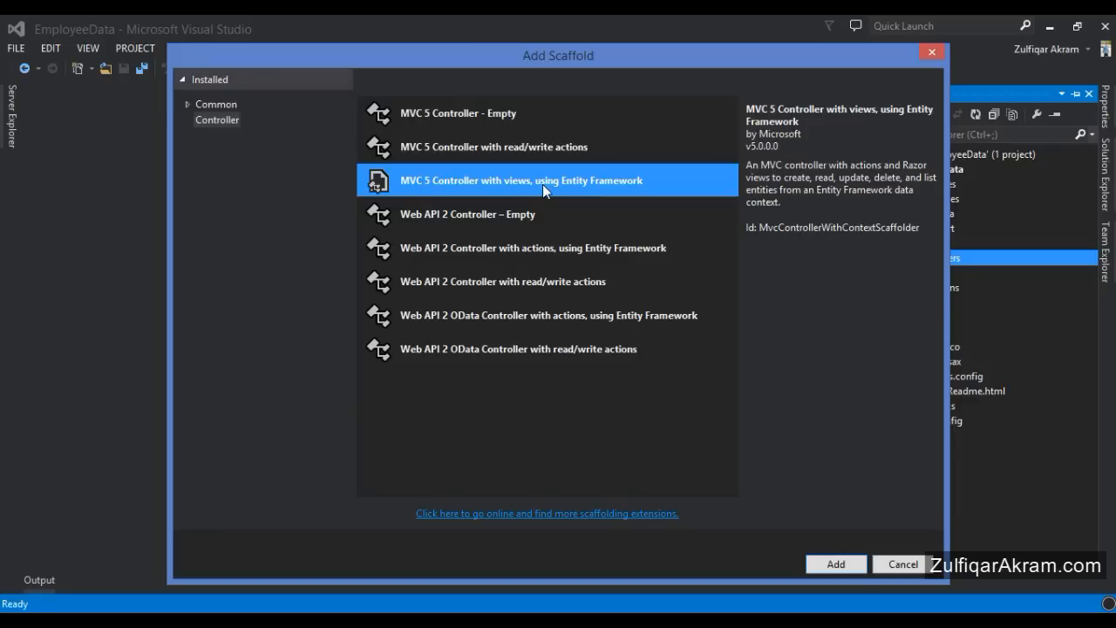
left_click(833, 564)
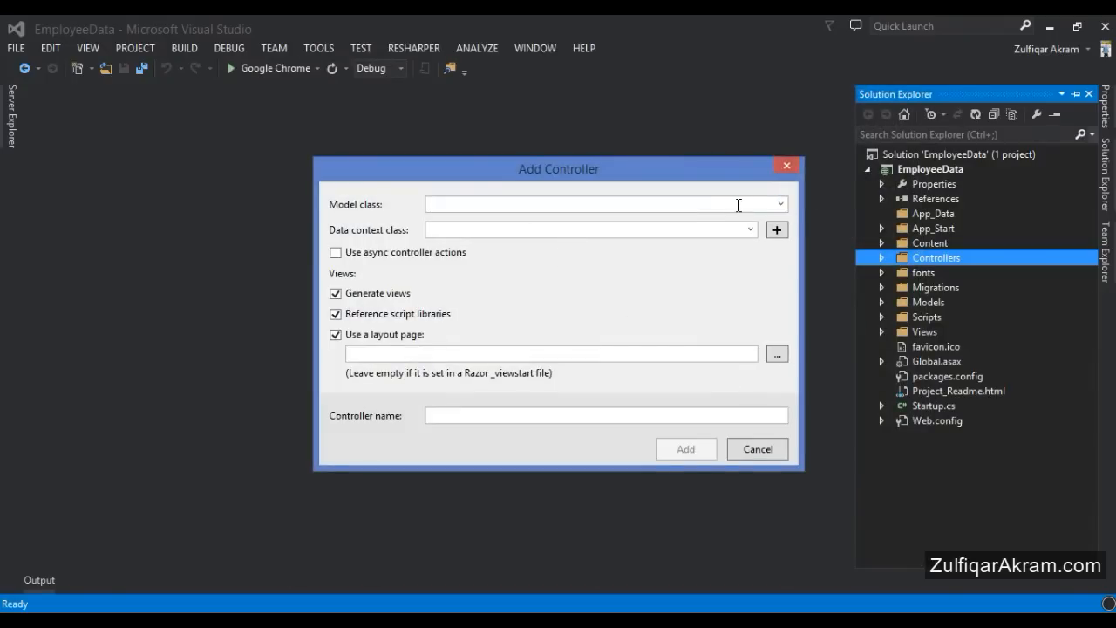
Generate EmployeesController with its views, using model class Employee and data context class ApplicationDbContext.
type("Employee (EmployeeData.Models")
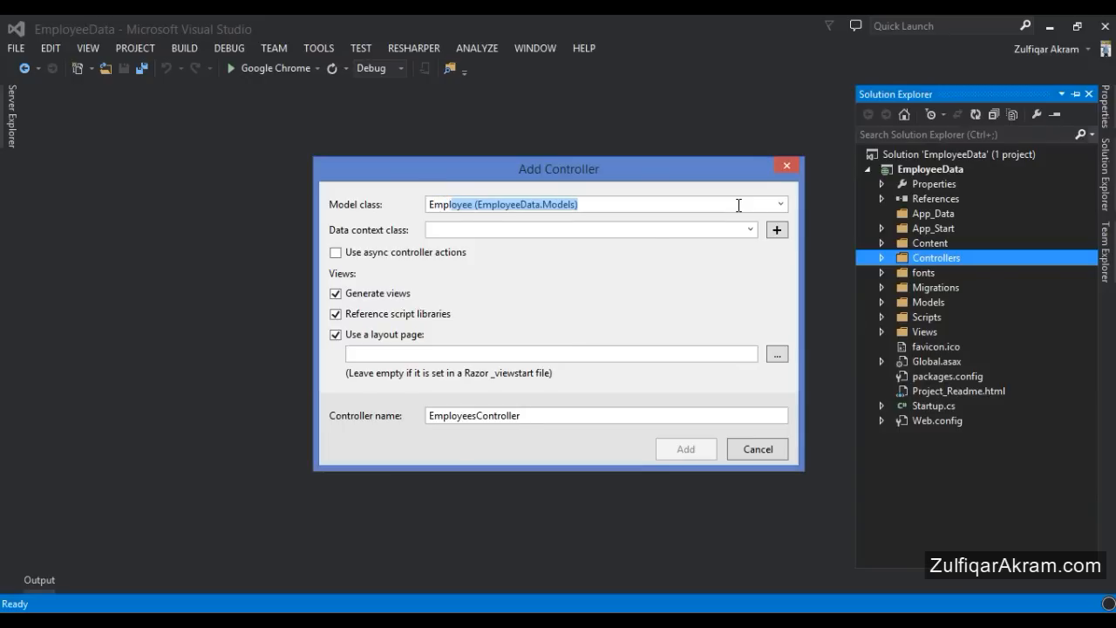
left_click(661, 232)
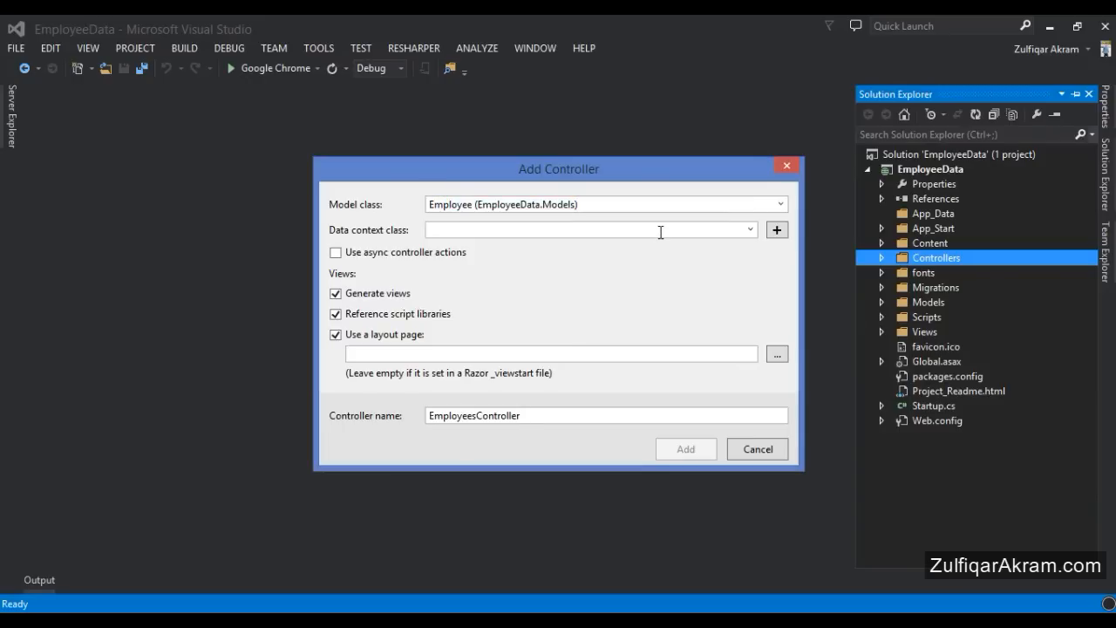
type("App")
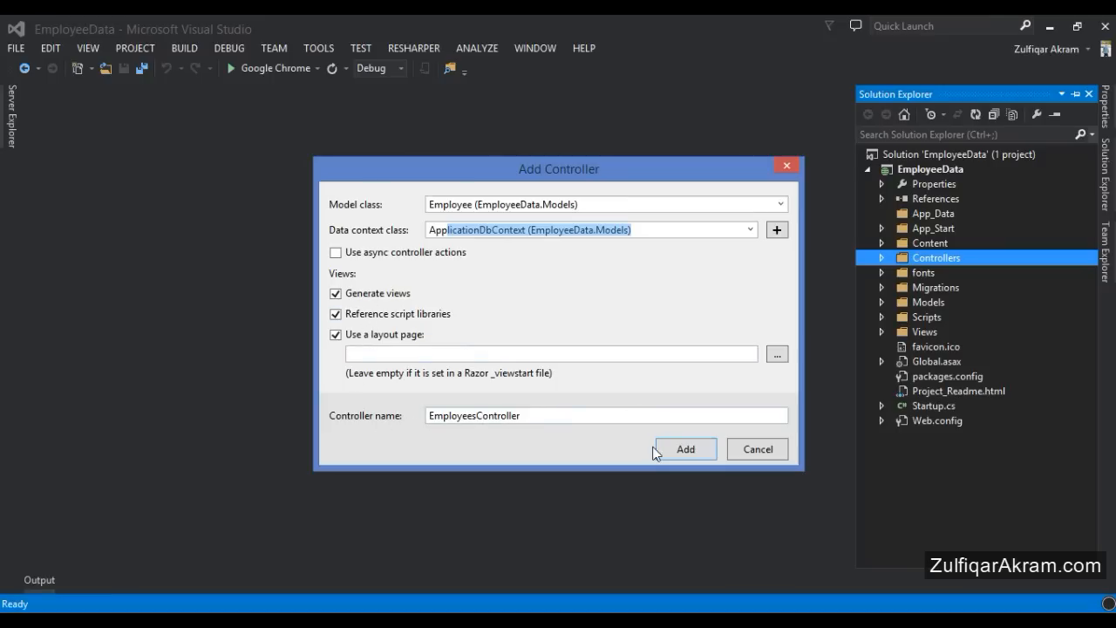
left_click(690, 451)
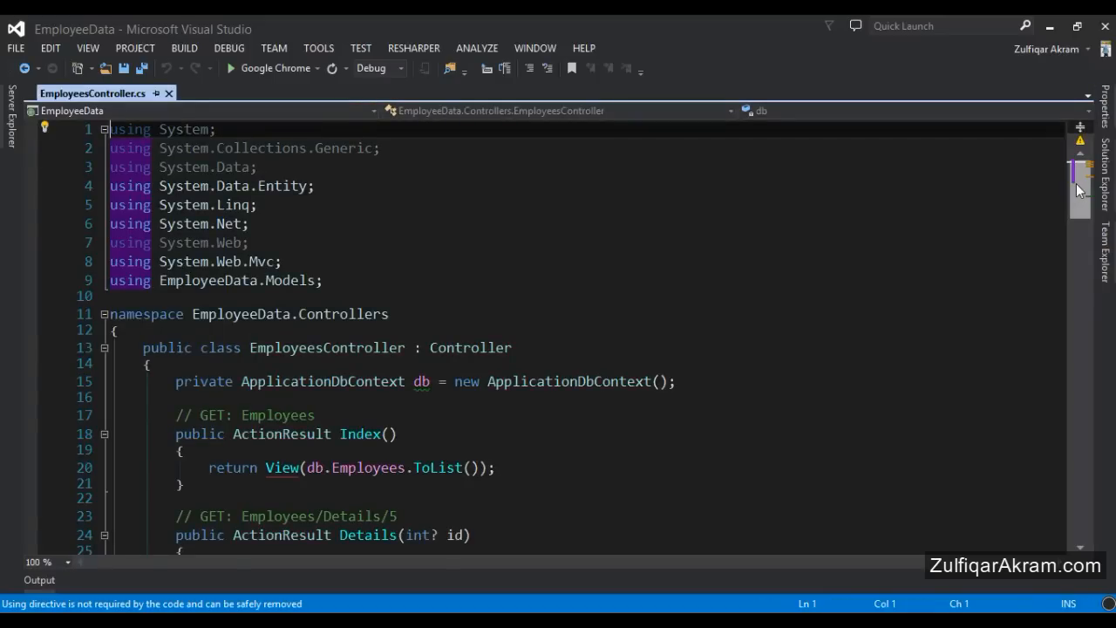
Remove the unused using directives and sort the rest in EmployeesController.cs, and close the file.
mouse_move(1078, 190)
left_mouse_down()
mouse_move(1074, 452)
mouse_move(1072, 175)
left_mouse_up()
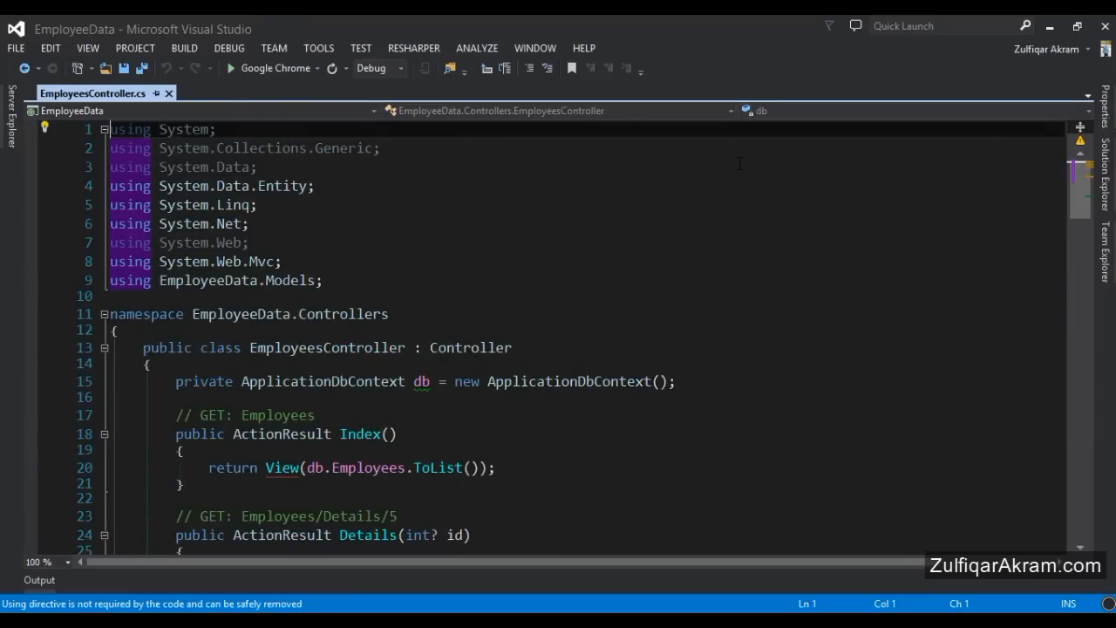
left_click(252, 224)
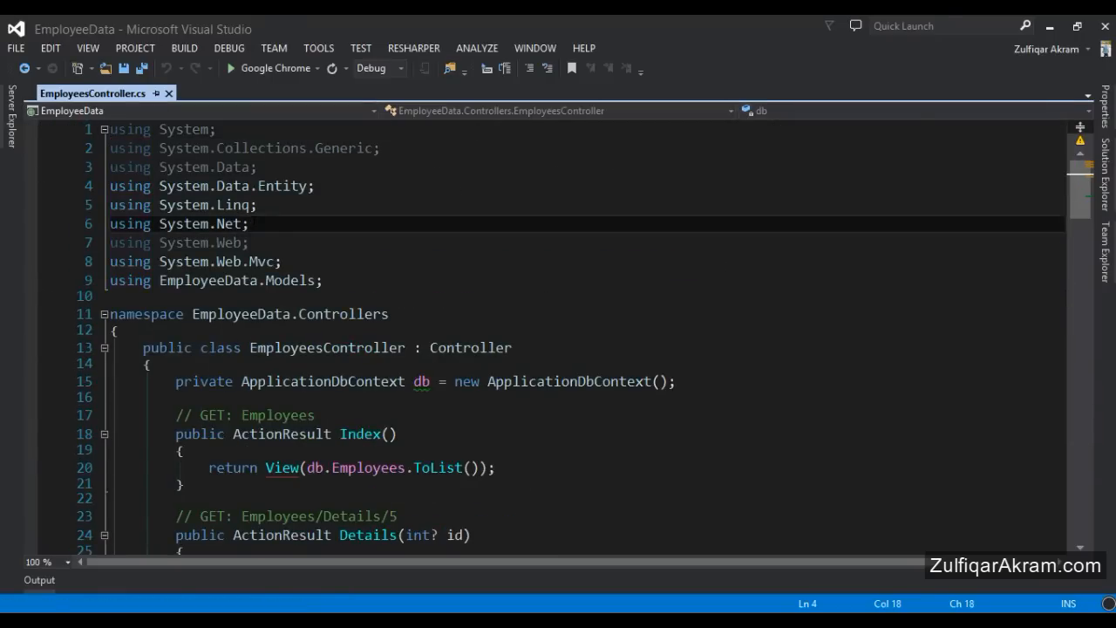
key("ctrl+r")
key("ctrl+g")
left_click(170, 93)
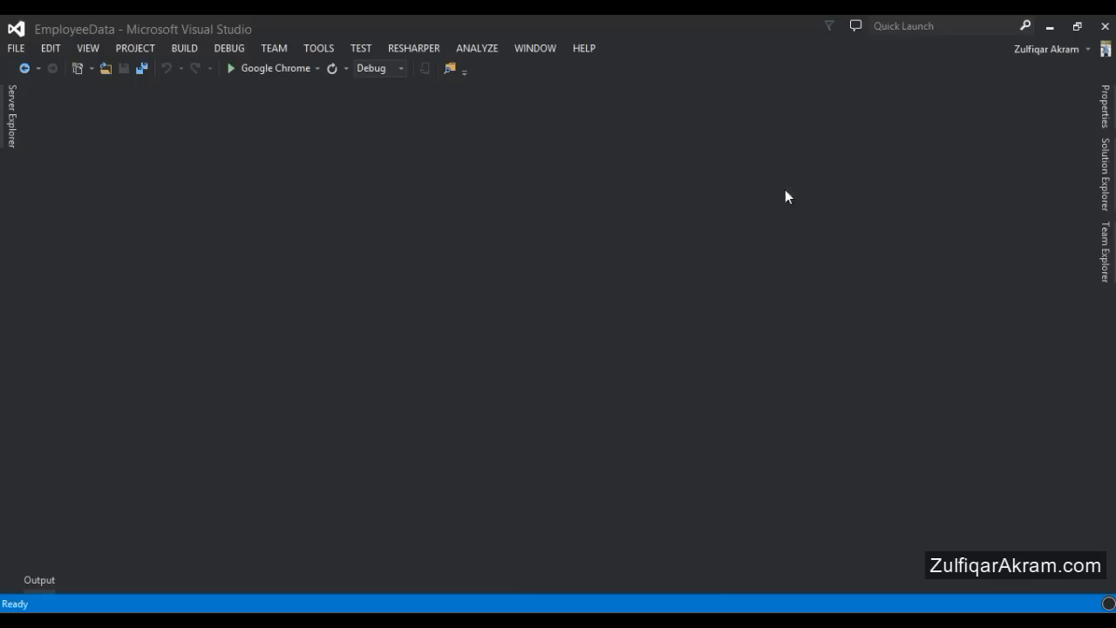
Build the EmployeeData solution and start the application without debugging.
left_click(186, 50)
left_click(197, 68)
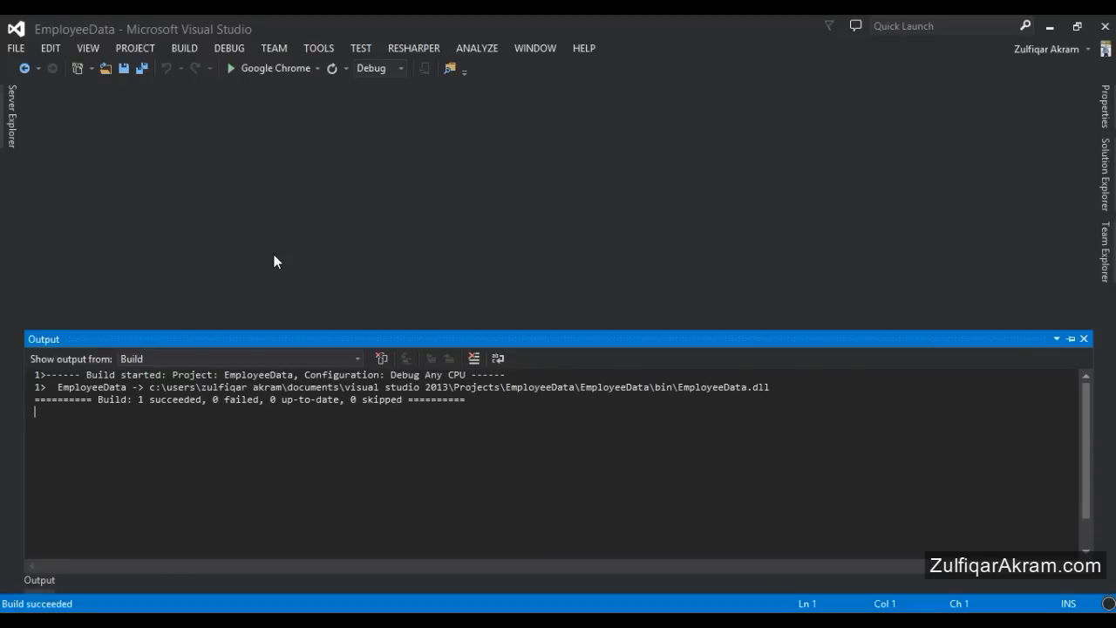
left_click(228, 48)
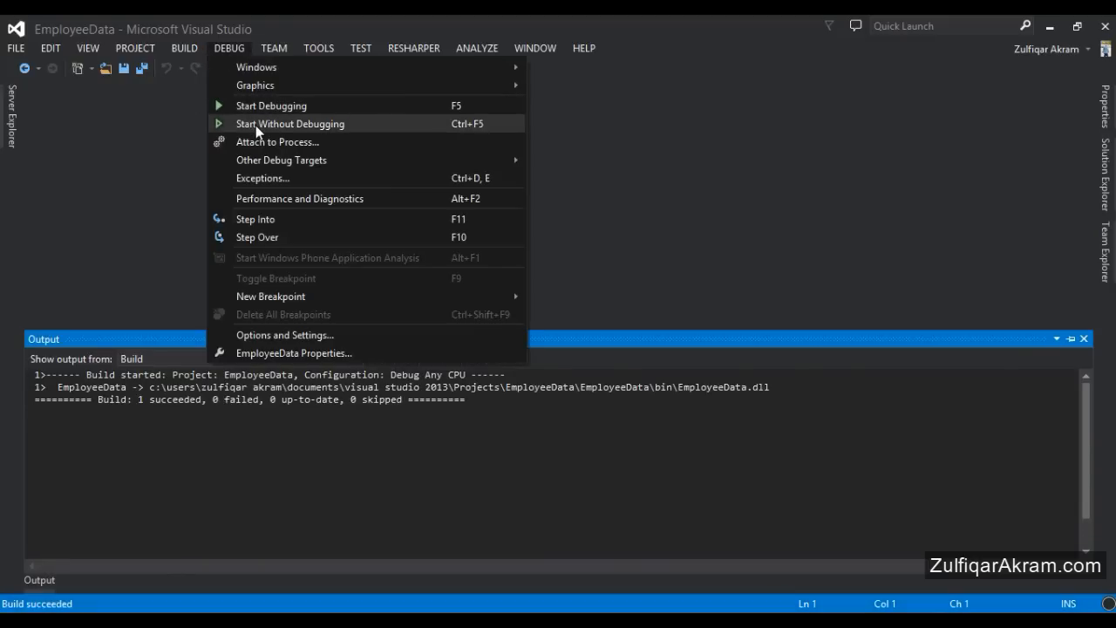
left_click(256, 124)
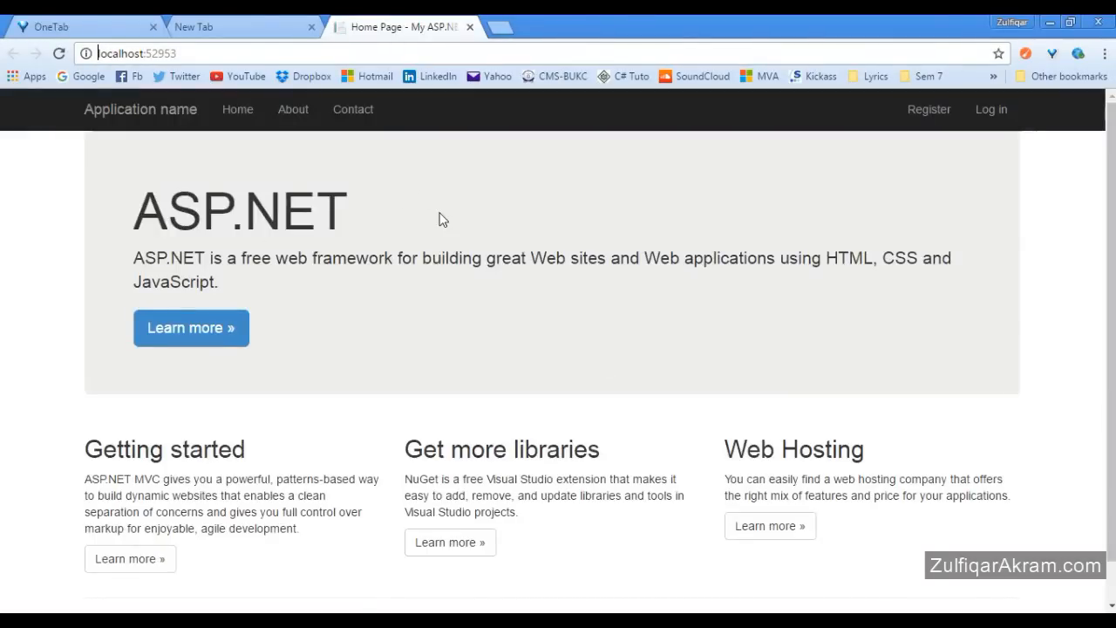
Open the employee list page at localhost:52953/Employees/Index in the browser.
left_click(309, 57)
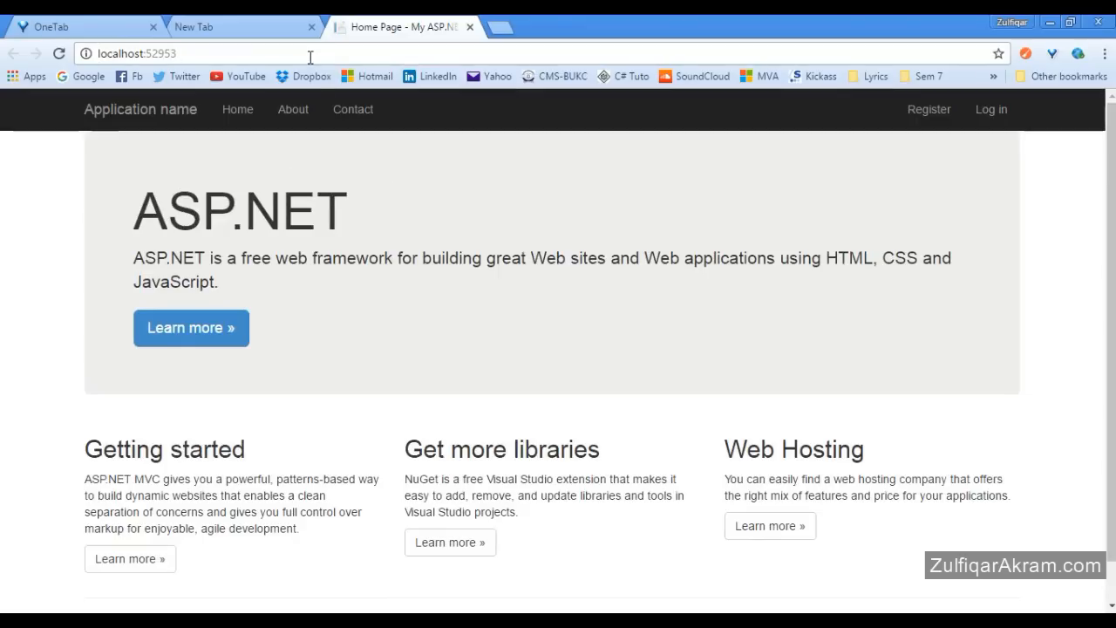
type("/Employee")
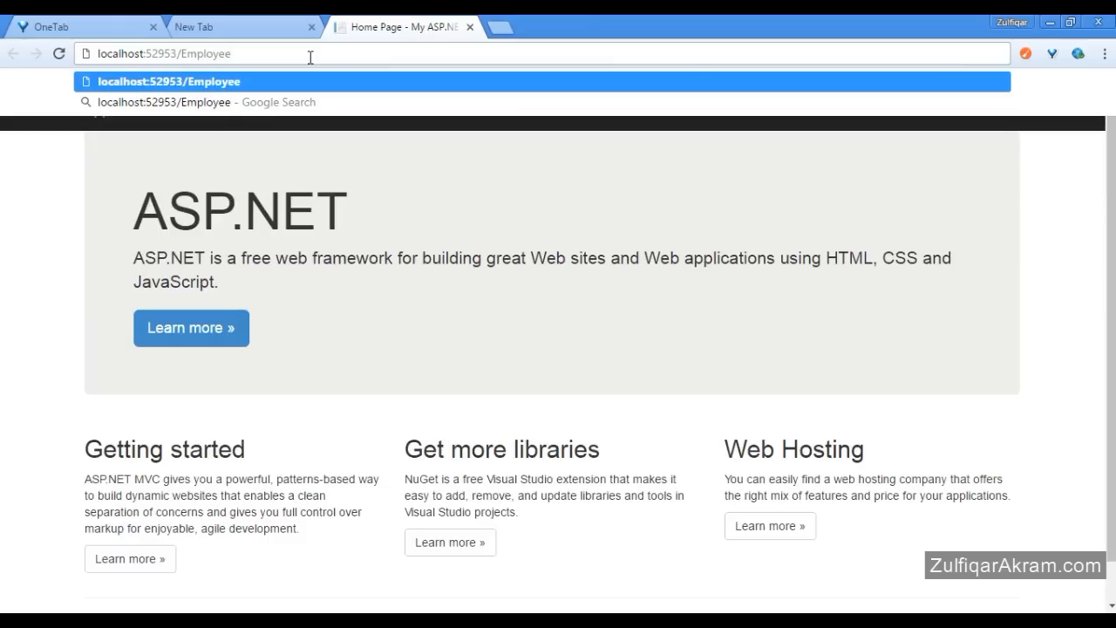
type("s")
type("/")
type("l")
type("ndex")
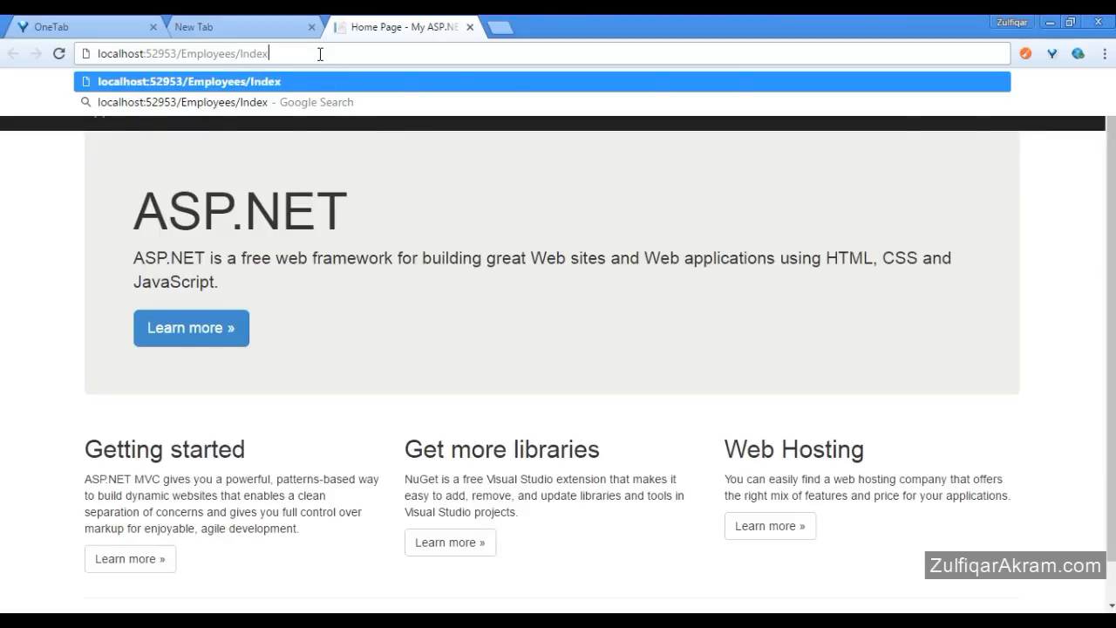
key("Return")
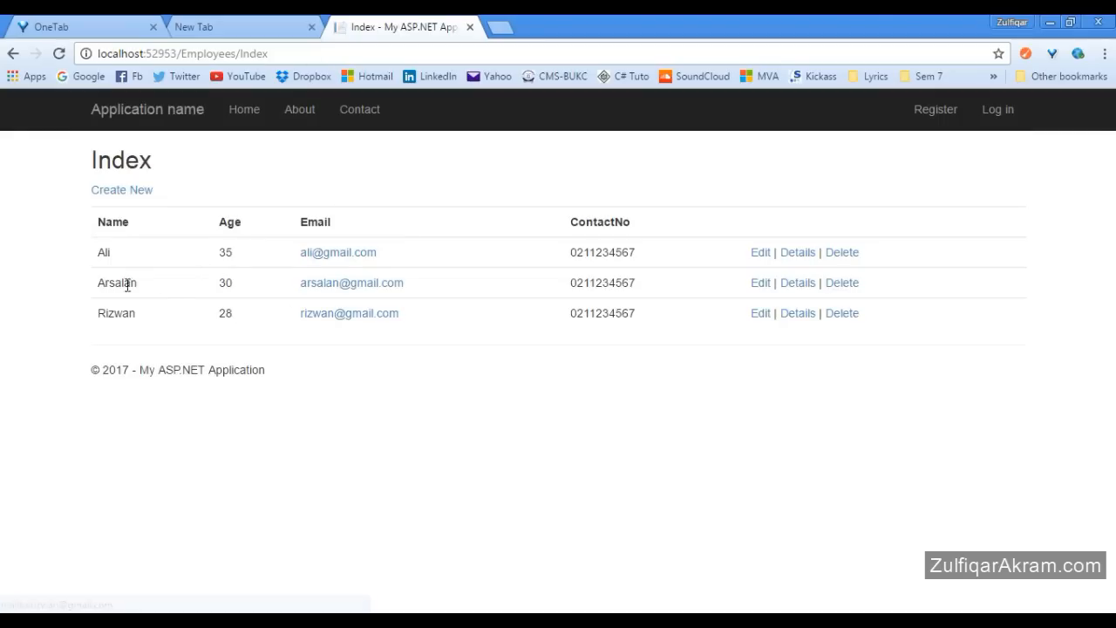
Examine the seeded employee records listed on the Index page.
left_click_drag(98, 252, 144, 319)
left_click(140, 319)
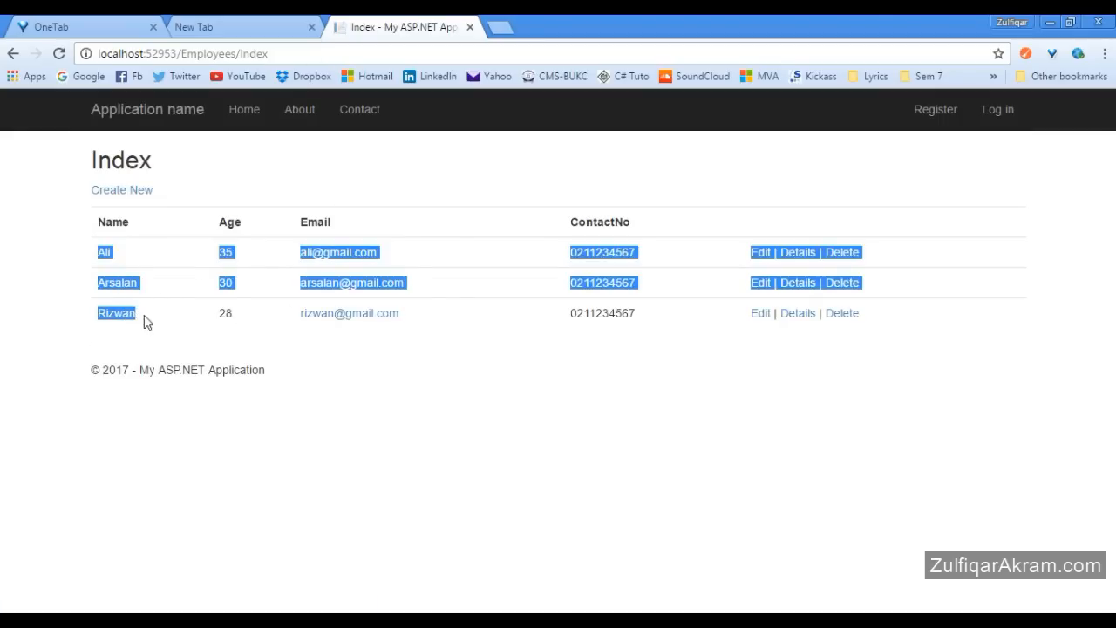
left_click(260, 339)
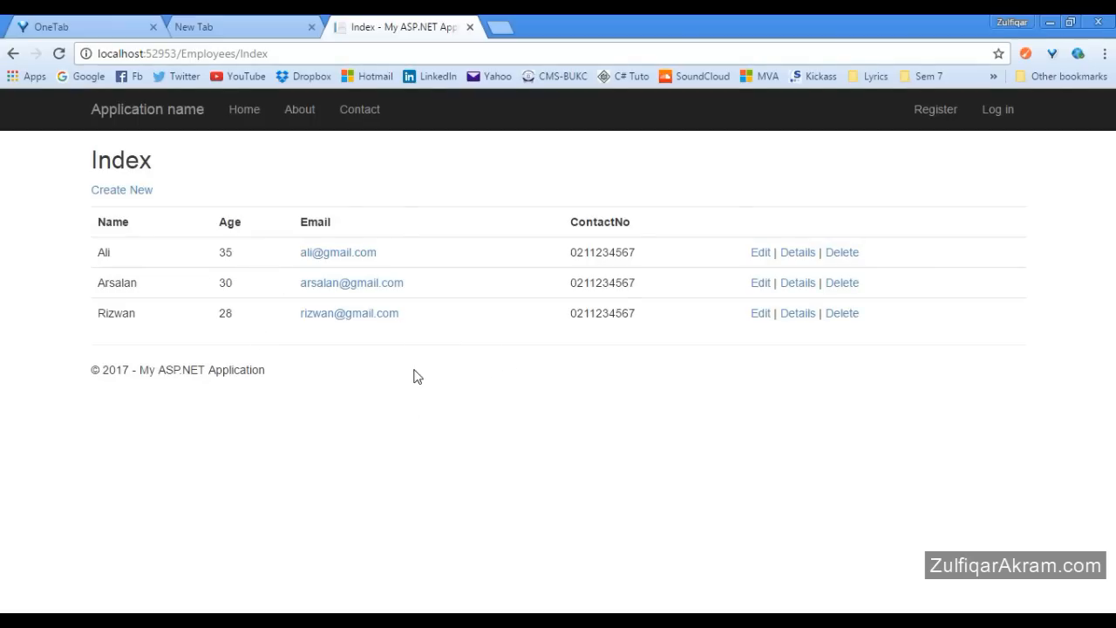
Create a new employee with a name, age 35, an e-mail address and a contact number, and check its row in the list.
left_click(137, 194)
double_click(286, 262)
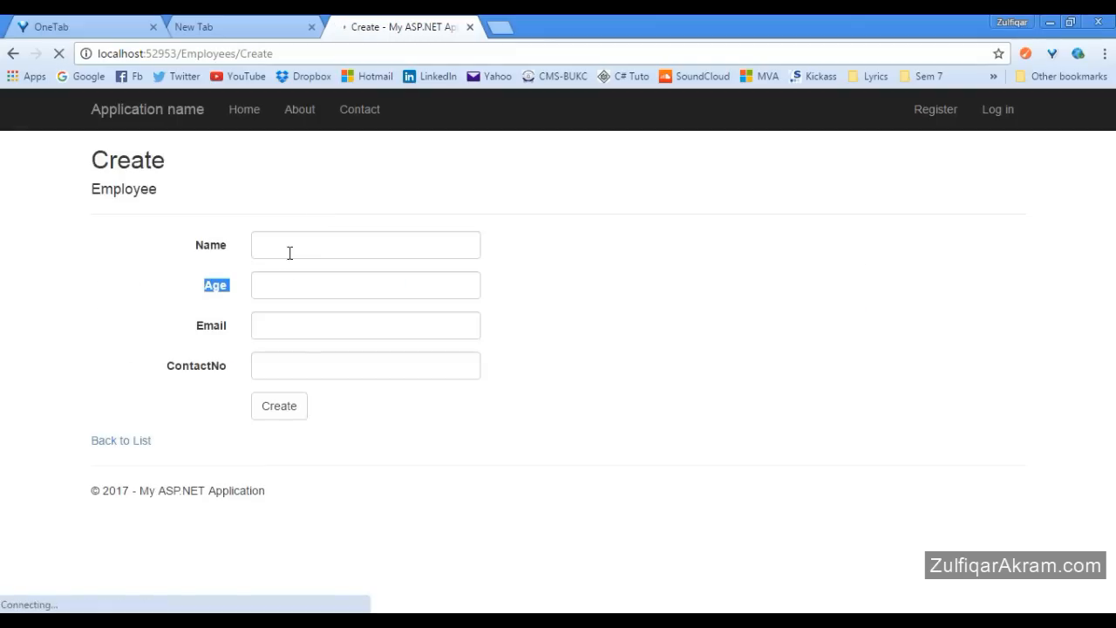
left_click(288, 250)
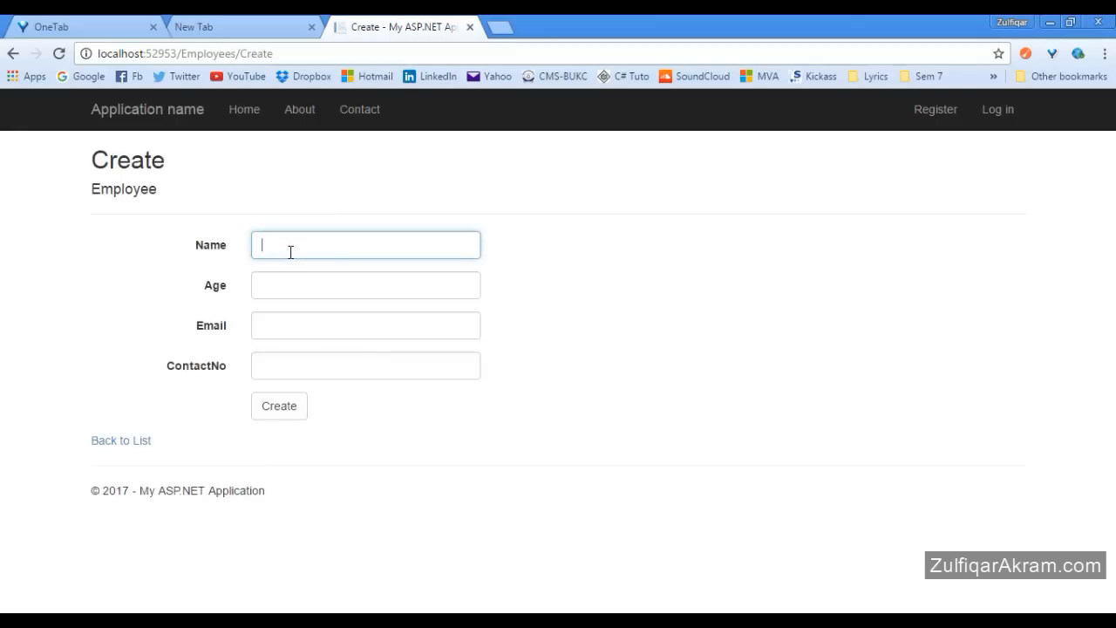
key("Tab")
type("35")
key("Tab")
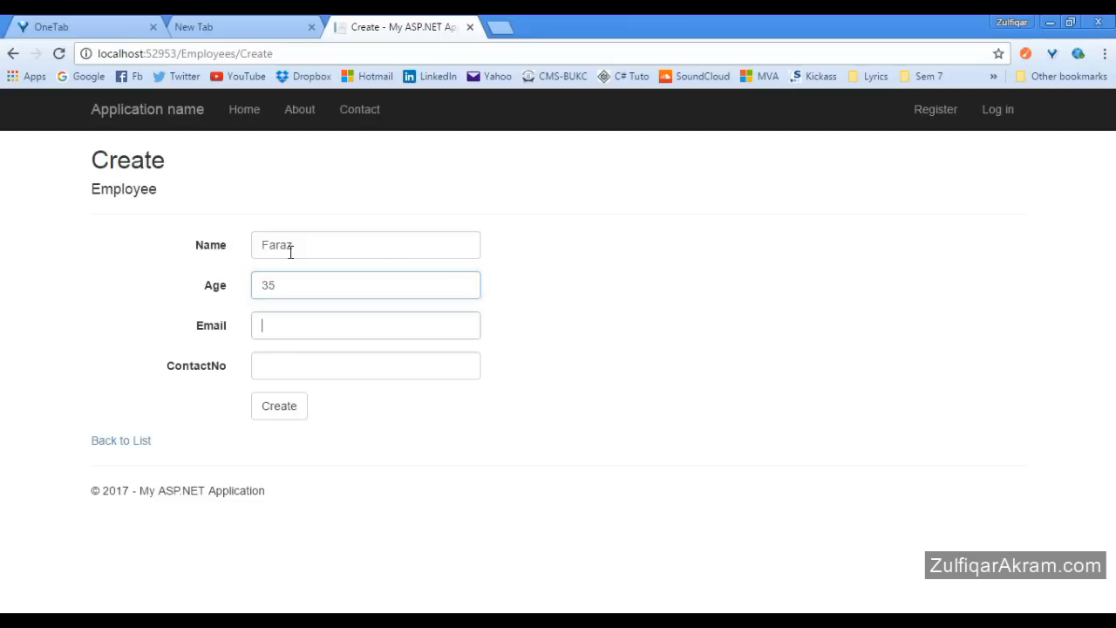
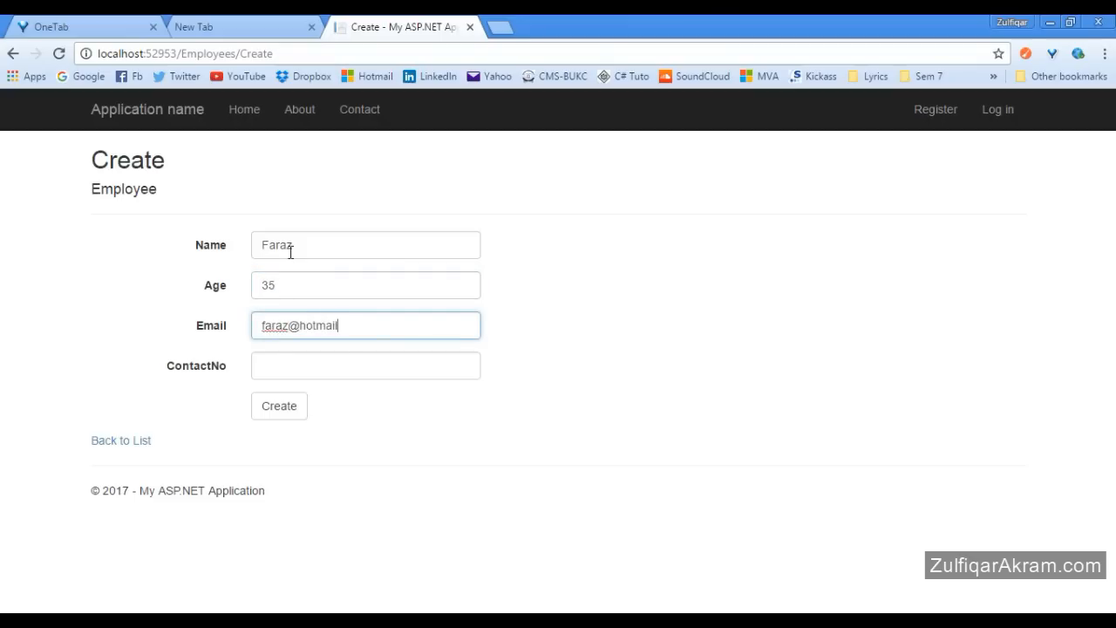
key("Tab")
type("02133131")
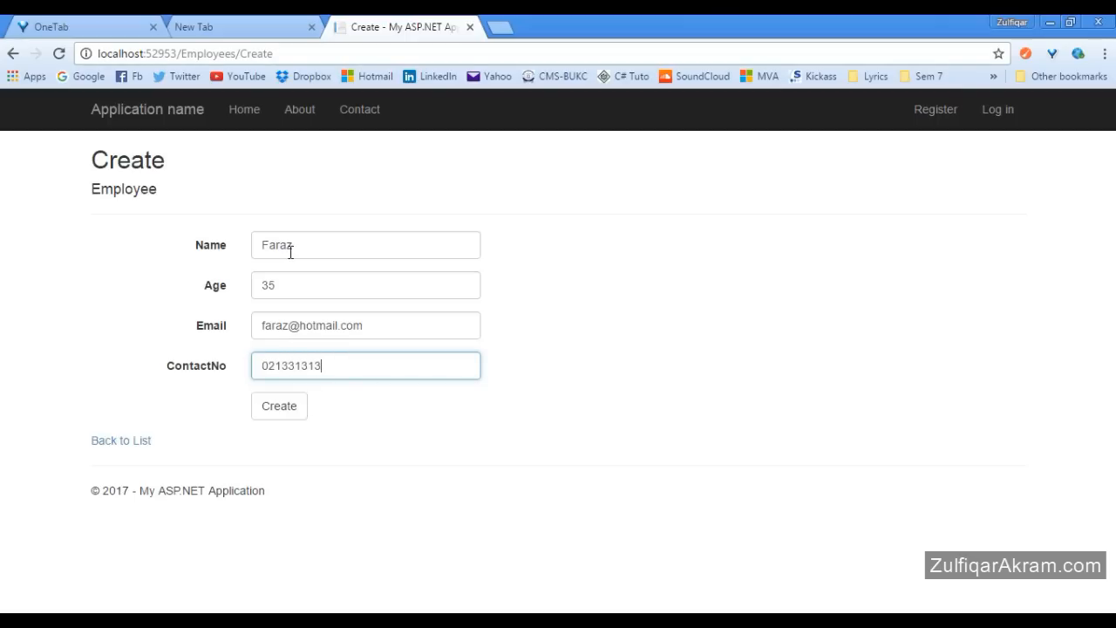
key("Tab")
key("Return")
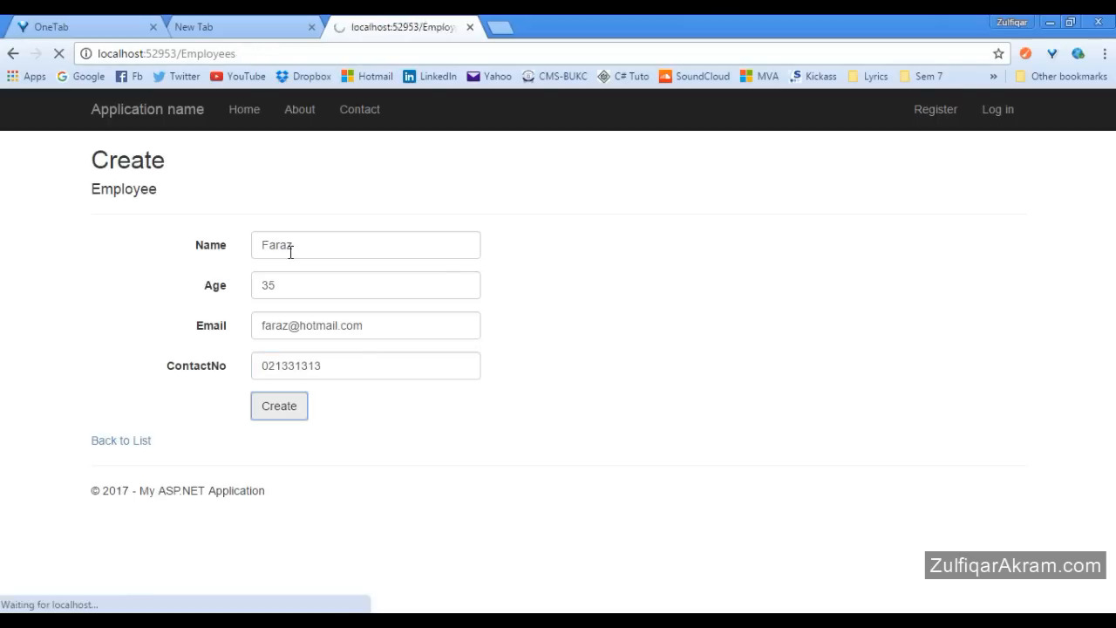
left_click_drag(98, 343, 252, 352)
left_click(666, 390)
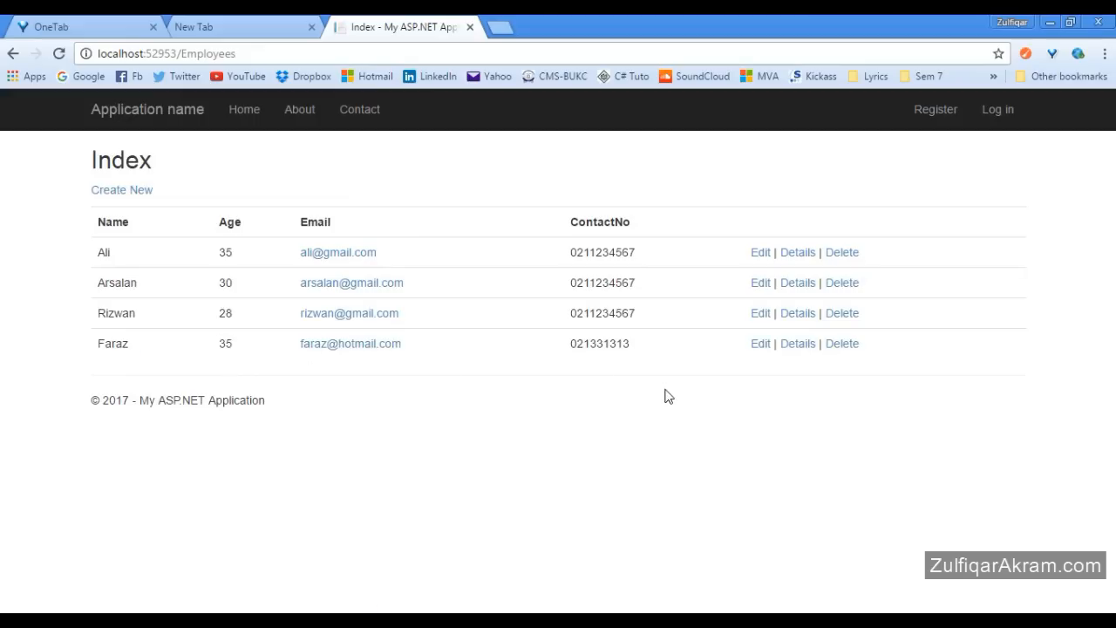
Edit the newly created employee, append a surname to the Name value and save the record.
left_click(760, 348)
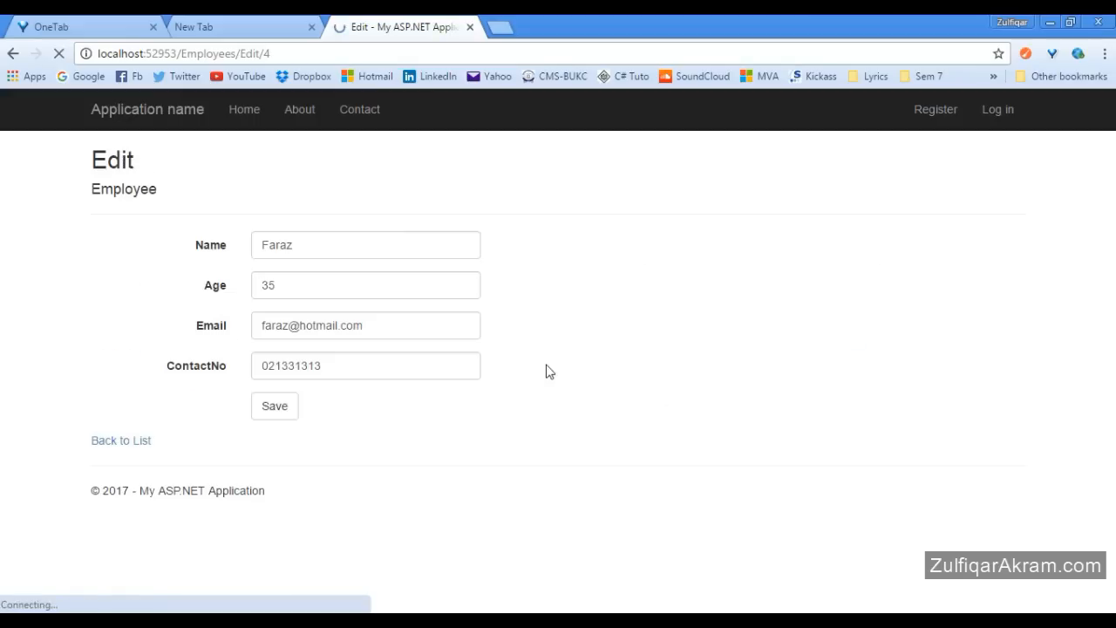
left_click(348, 243)
type("Khan")
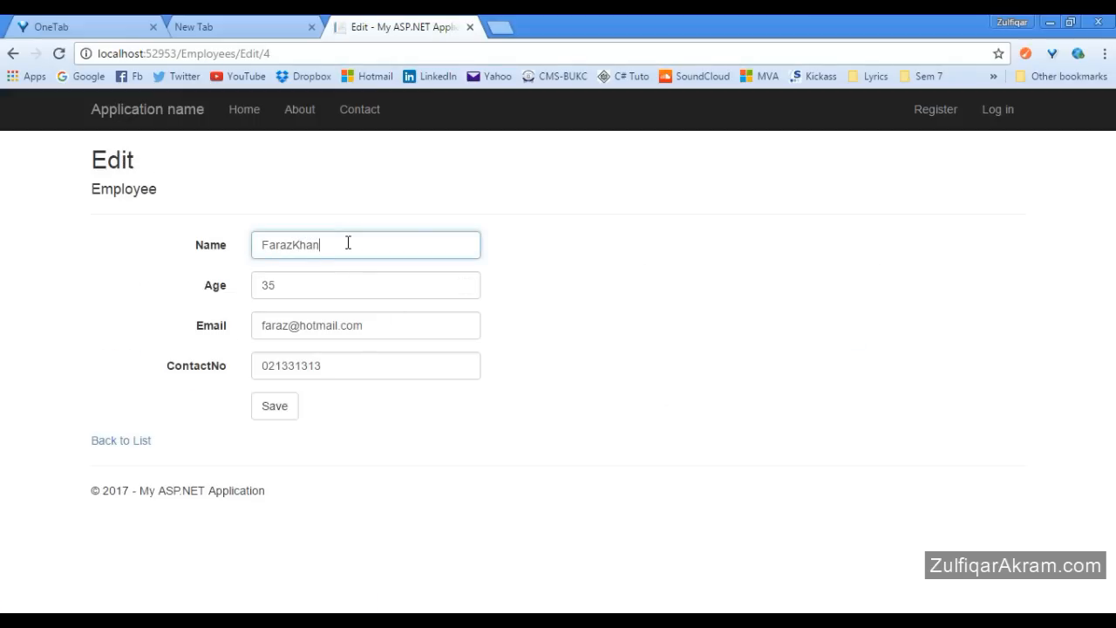
left_click(289, 404)
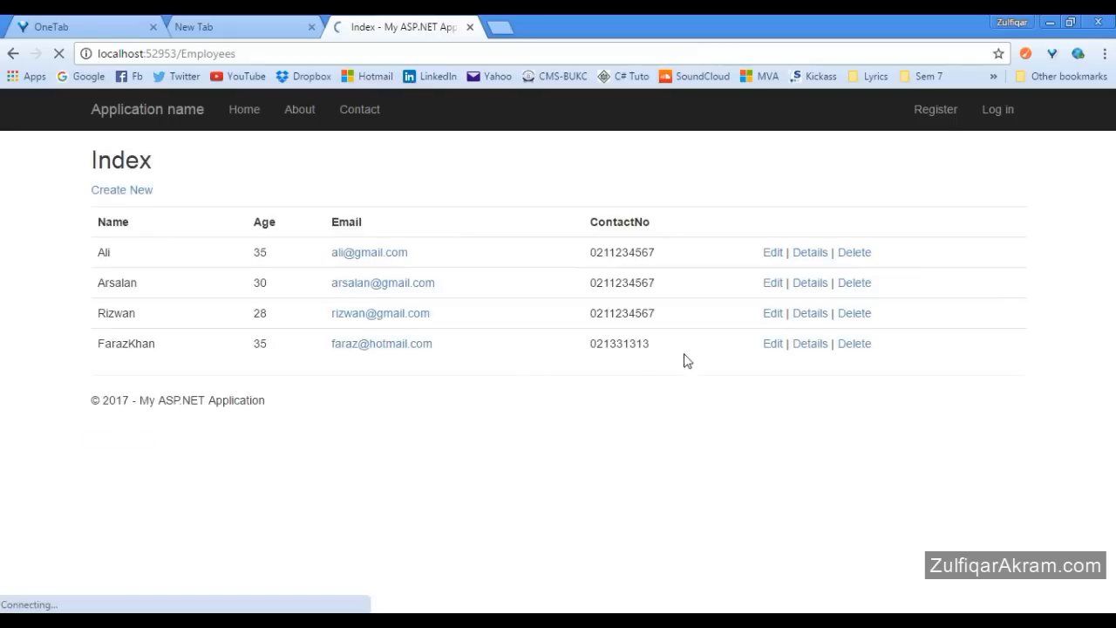
View the new employee's details, and delete that employee record from the list.
left_click(811, 346)
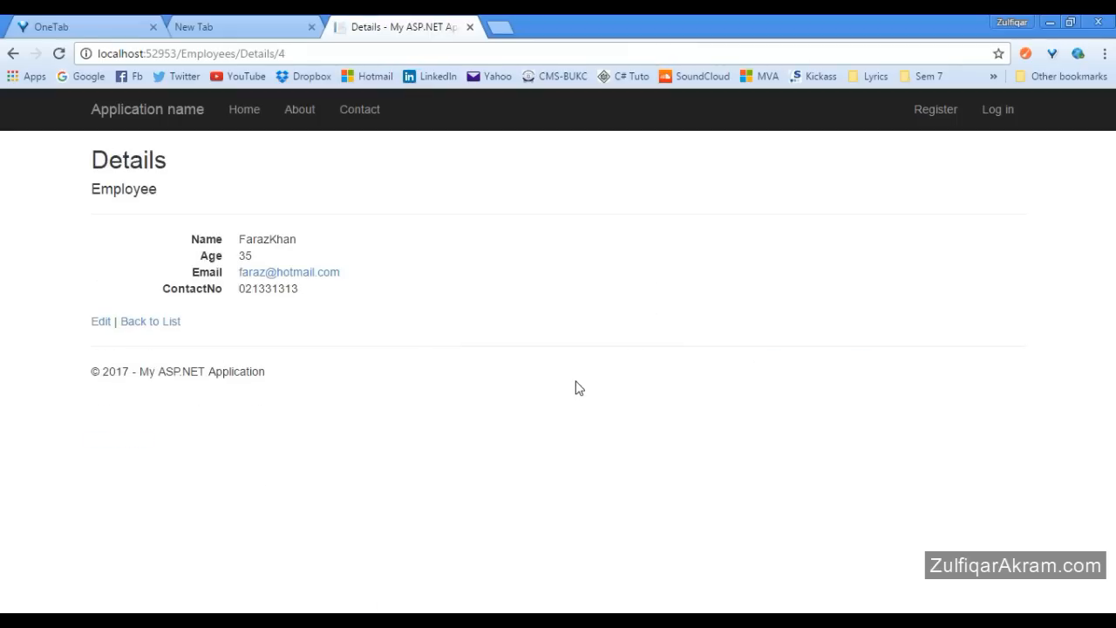
left_click(167, 328)
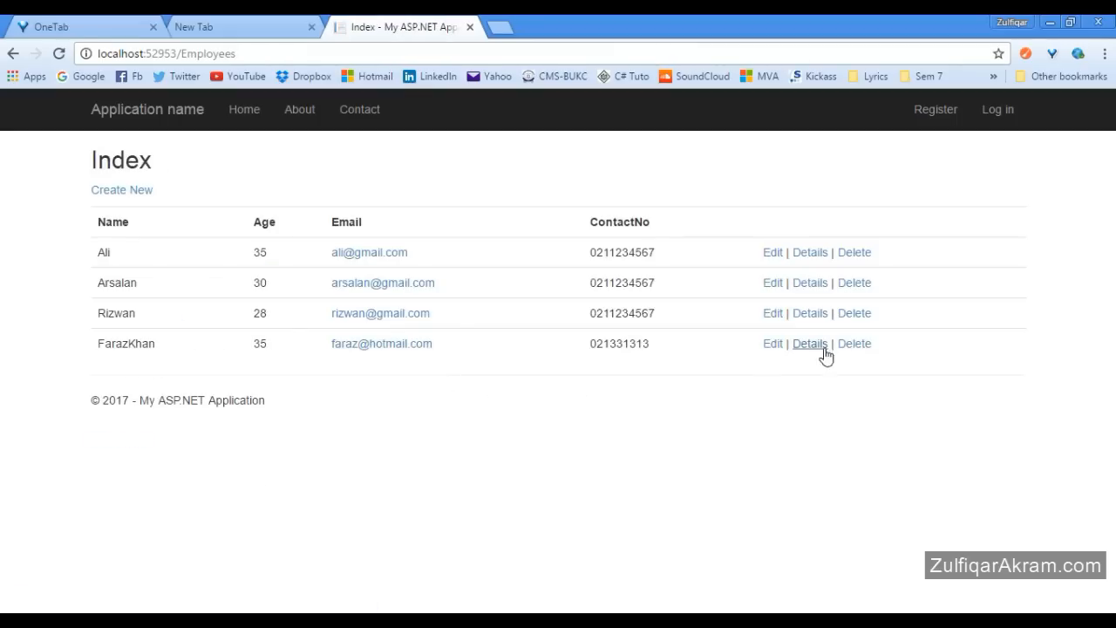
left_click(852, 349)
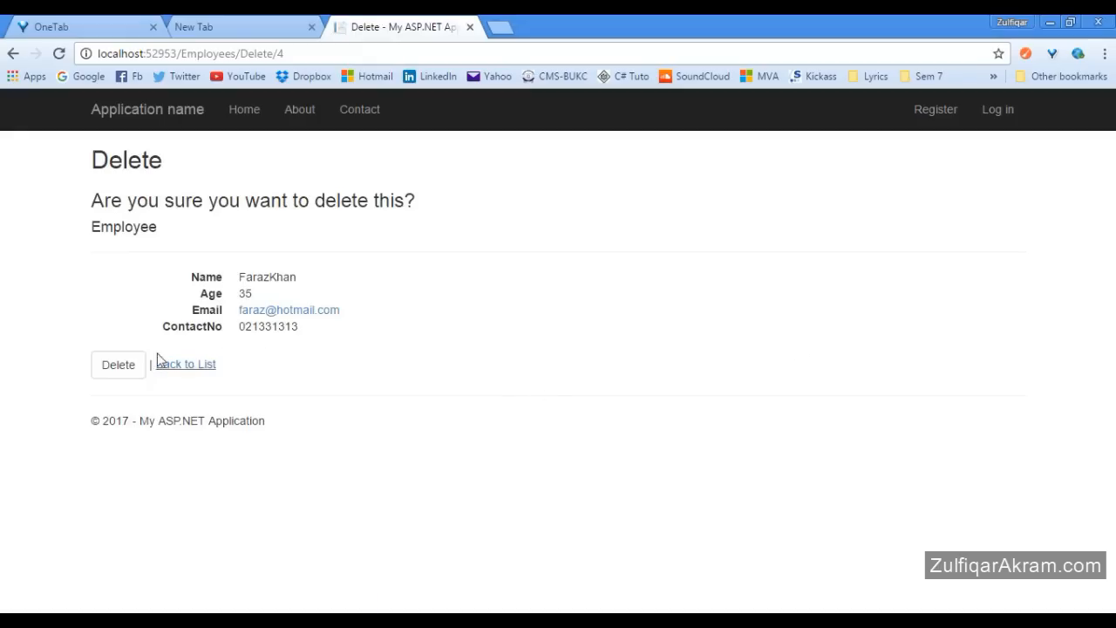
left_click(128, 367)
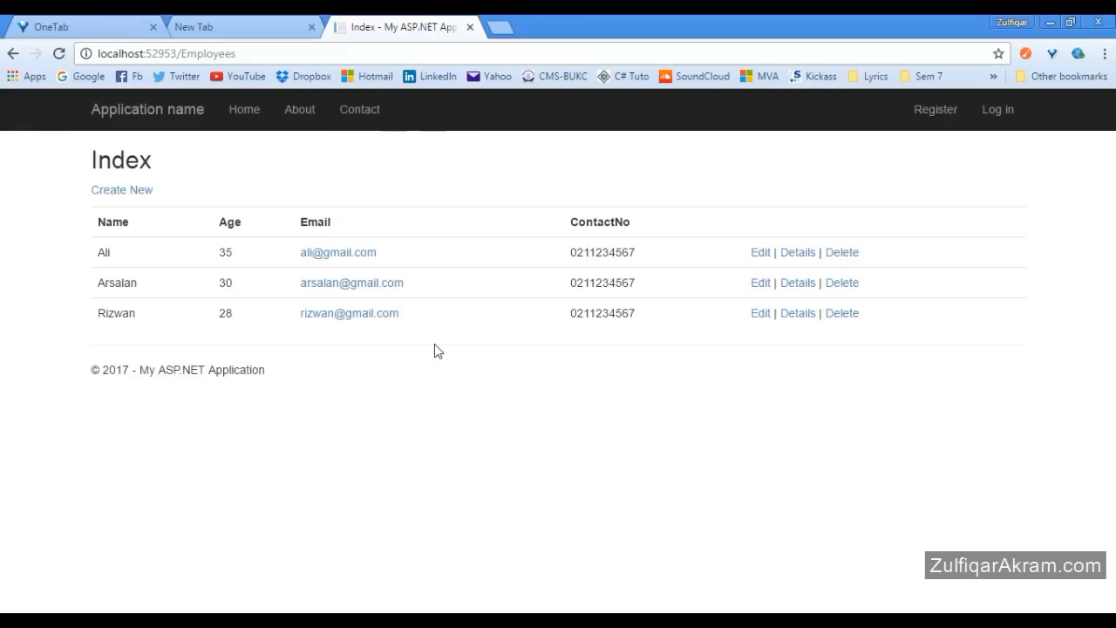
Switch to Visual Studio and open _Layout.cshtml from the Views/Shared folder of the EmployeeData project.
left_click(422, 617)
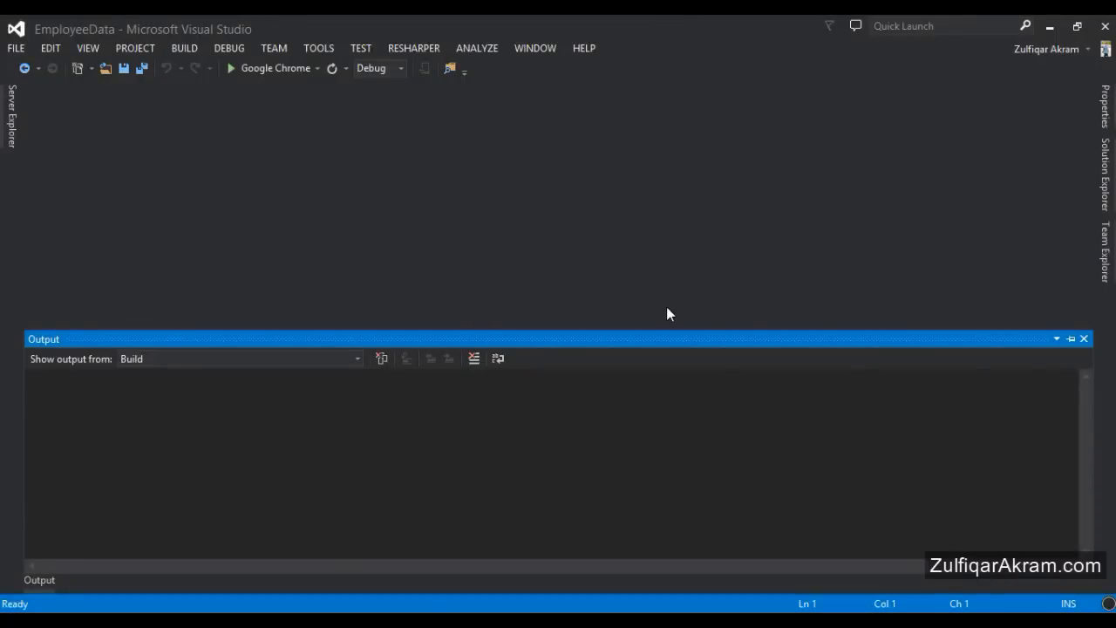
left_click(1105, 174)
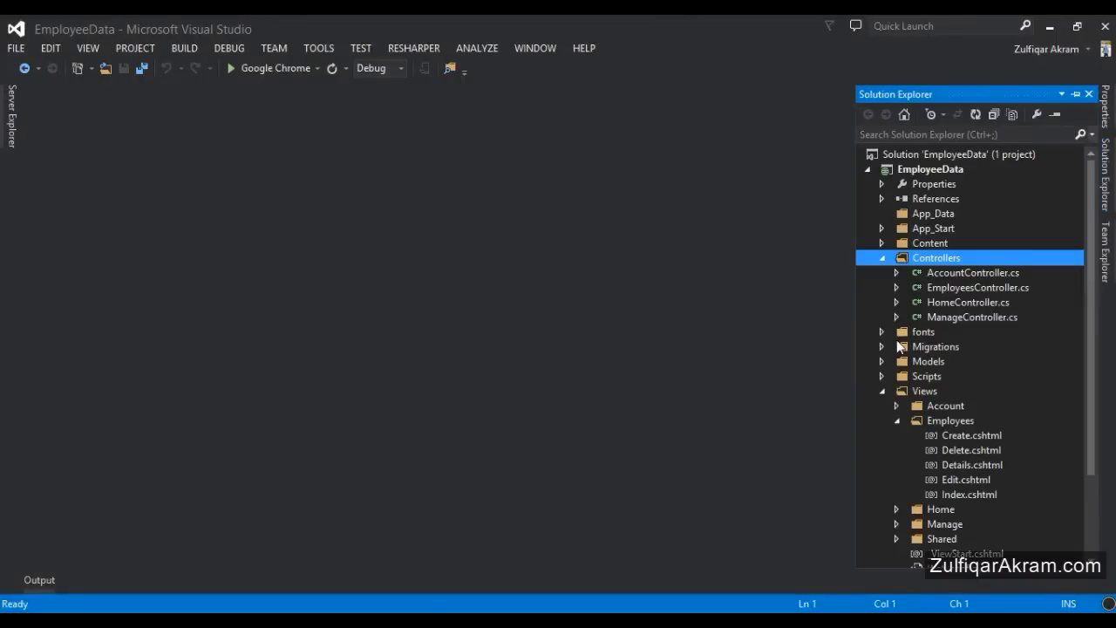
left_click(994, 114)
left_click(868, 170)
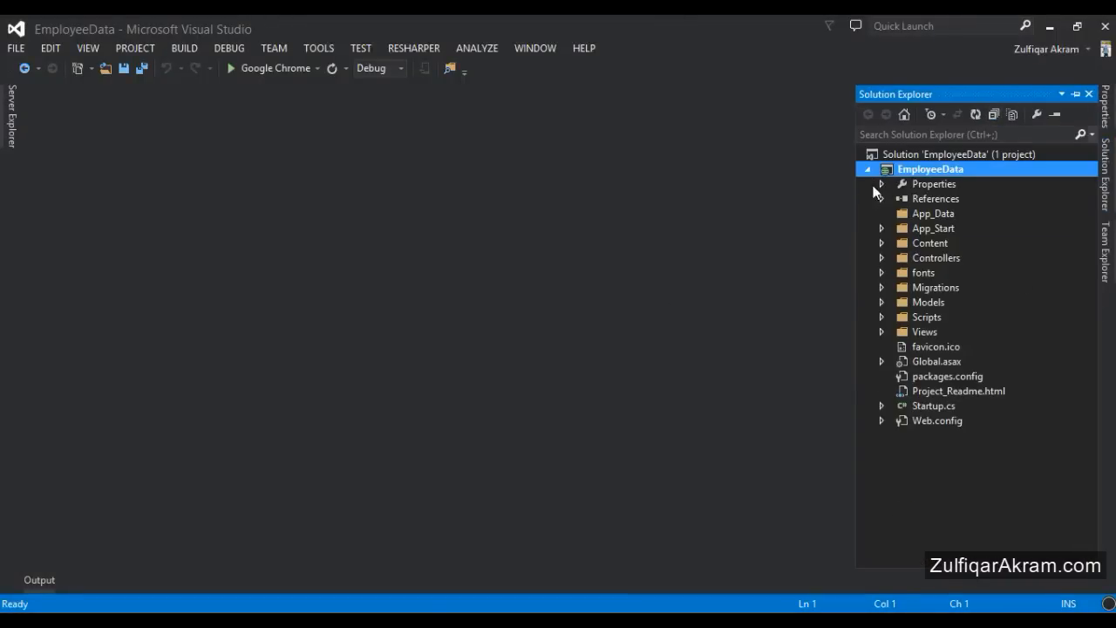
left_click(882, 332)
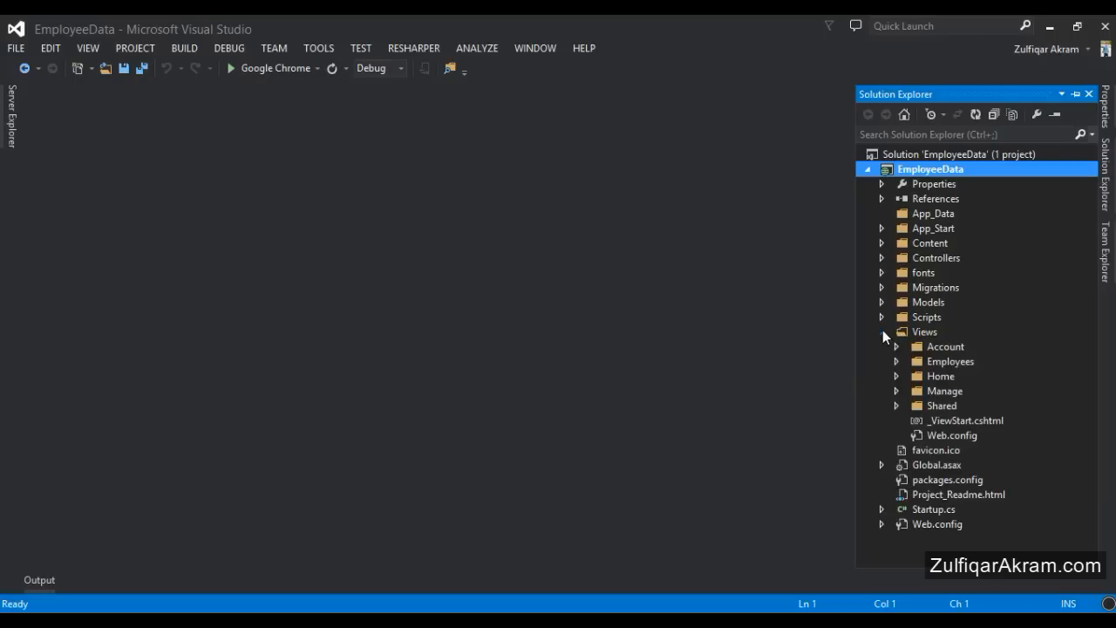
left_click(898, 405)
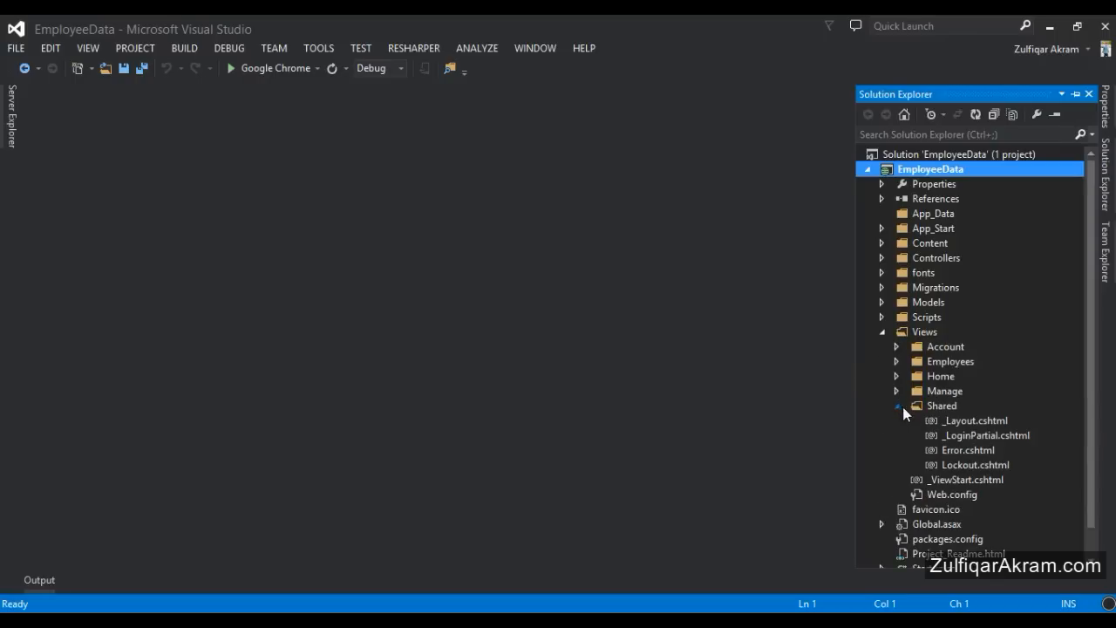
left_click(969, 421)
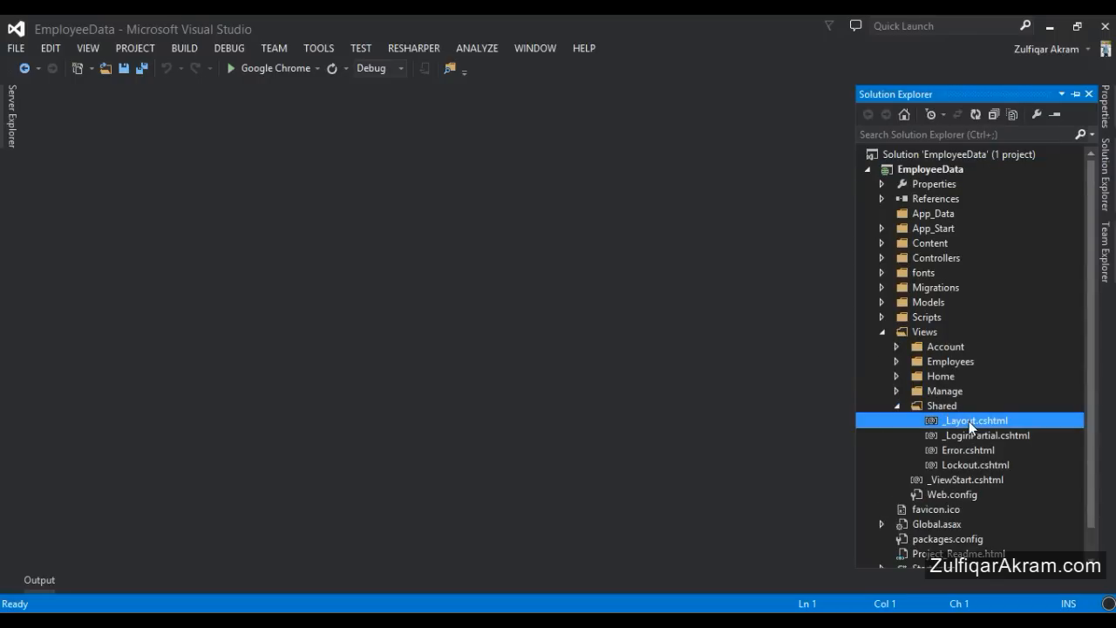
double_click(969, 421)
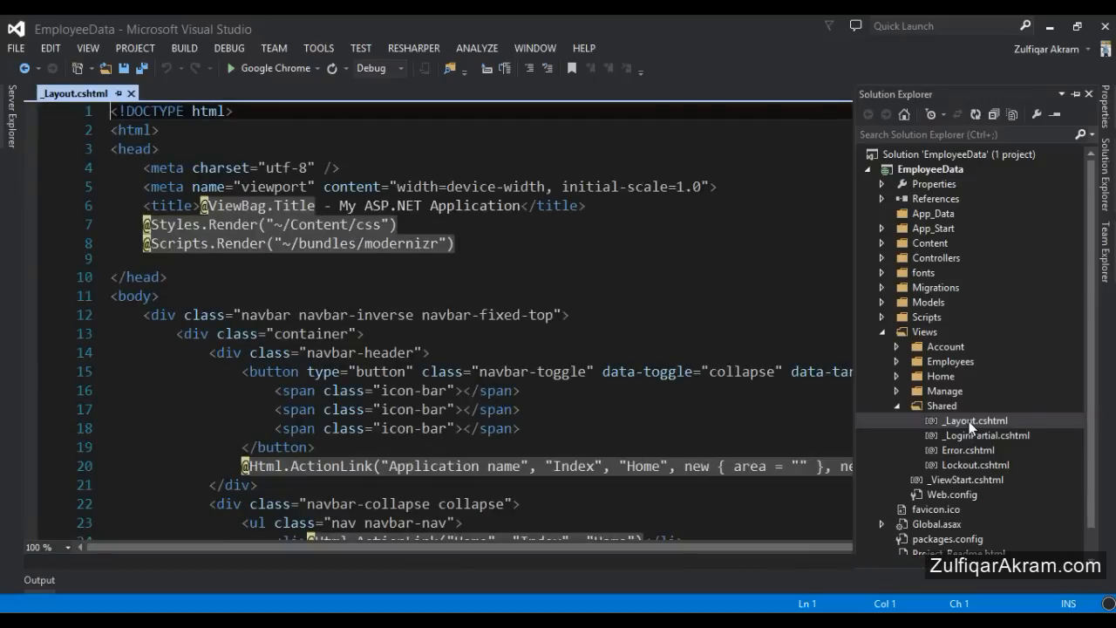
Duplicate the Contact ActionLink list item on a new line below it in the navbar list of _Layout.cshtml.
left_click(722, 403)
key("Down")
key("Down")
key("Down")
key("Down")
key("Down")
key("Down")
key("Down")
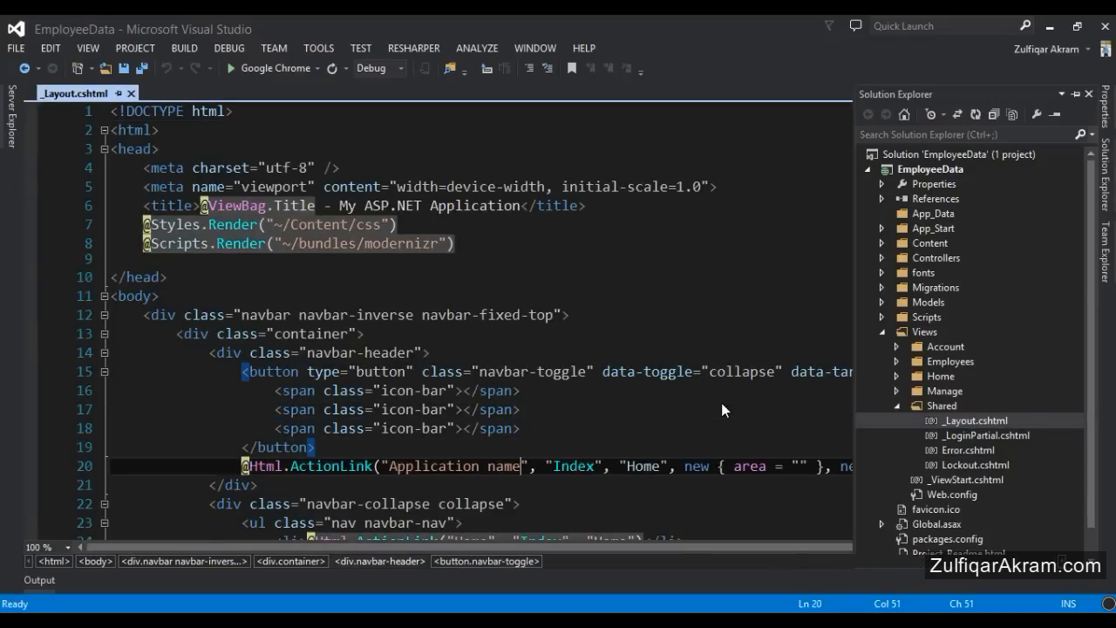
key("Down")
key("Down")
key("Down")
key("Down")
key("Down")
key("Down")
key("Down")
key("Down")
key("Down")
key("Down")
key("Down")
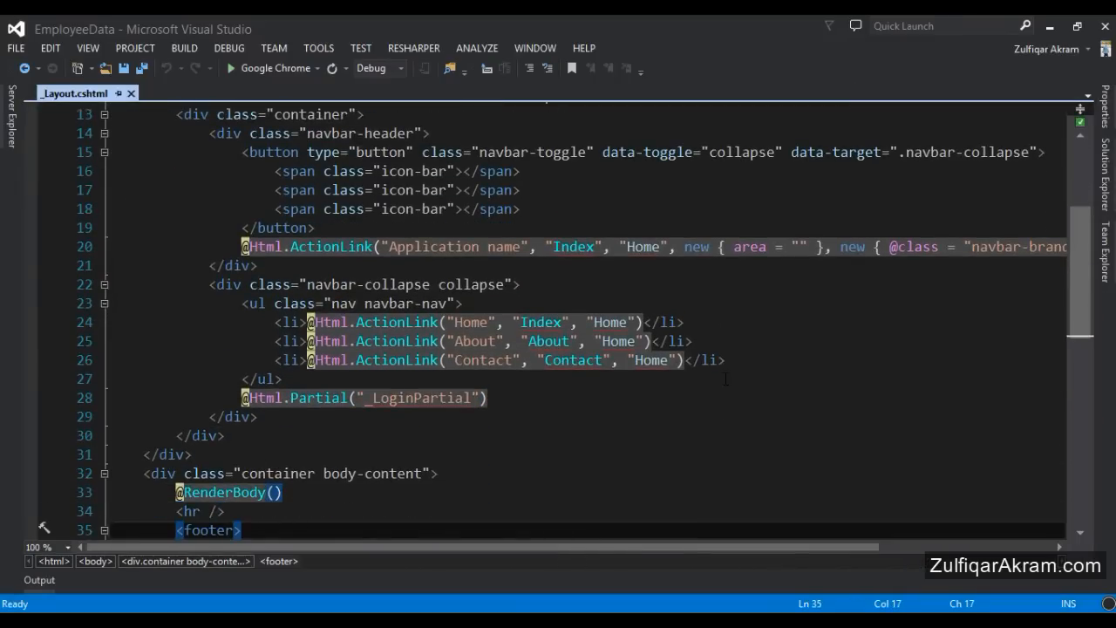
left_click(733, 362)
key("shift+Home")
key("shift+Home")
key("ctrl+c")
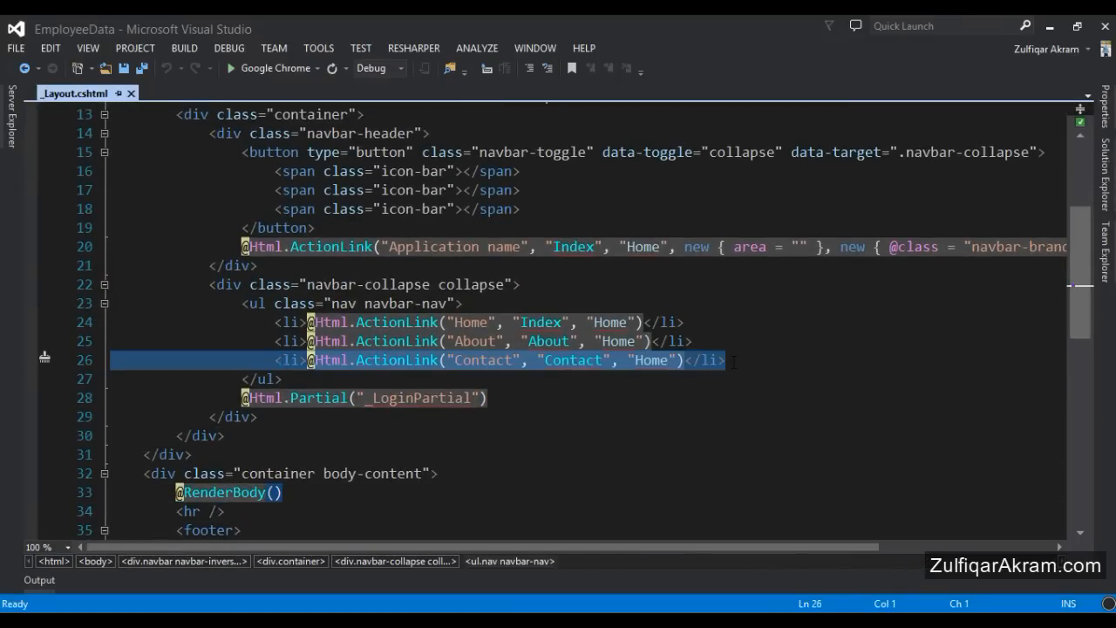
key("End")
key("Return")
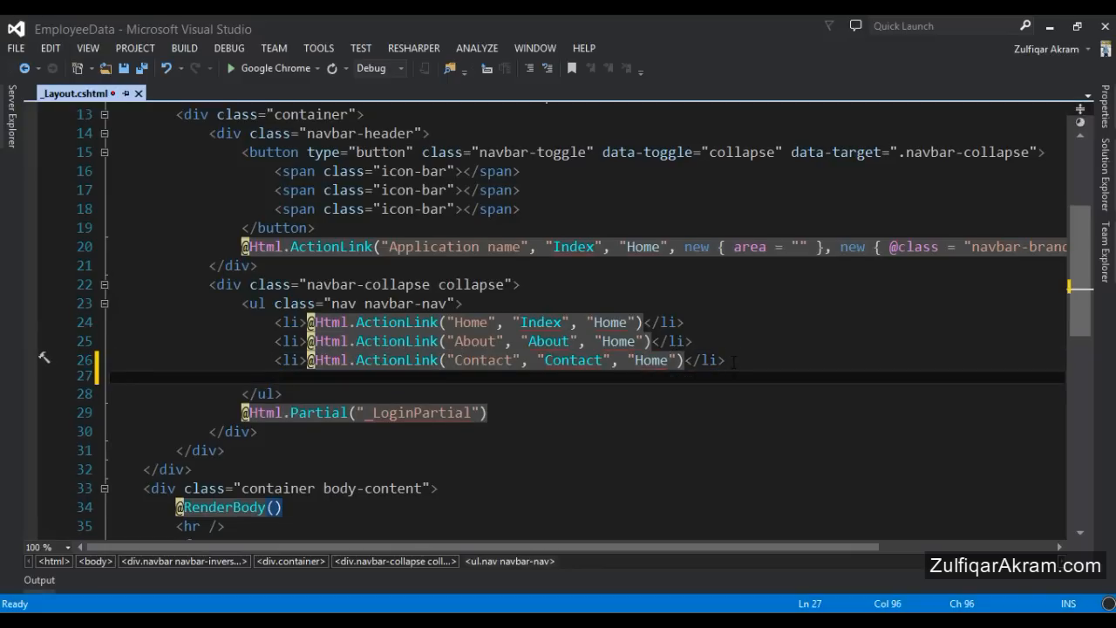
key("ctrl+v")
key("Left")
key("Left")
key("Left")
key("Left")
key("Left")
key("Left")
key("Left")
key("Left")
key("Left")
key("Left")
key("Left")
key("Left")
key("Left")
key("Left")
key("Left")
key("Left")
key("Left")
key("Left")
key("Left")
key("Left")
Set the duplicated ActionLink's text to "Employee" and its action to "Index".
double_click(484, 380)
type("Employee")
double_click(593, 378)
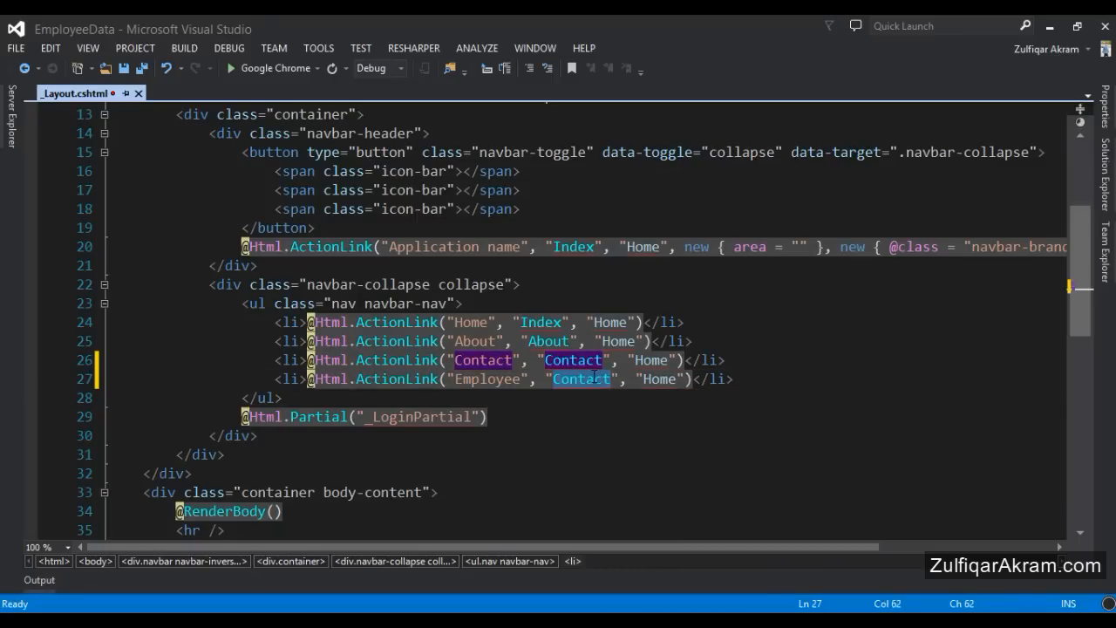
type("Index")
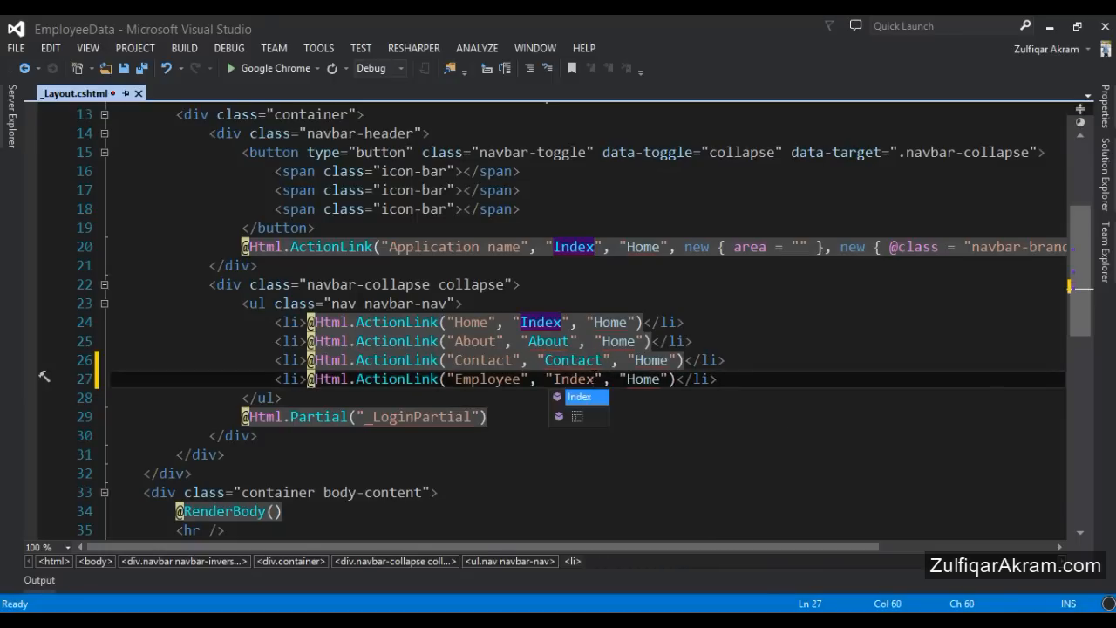
Set the Employee ActionLink's controller to "Employees" and save _Layout.cshtml.
left_click(644, 379)
key("BackSpace")
key("BackSpace")
key("Delete")
key("Delete")
type("Employee")
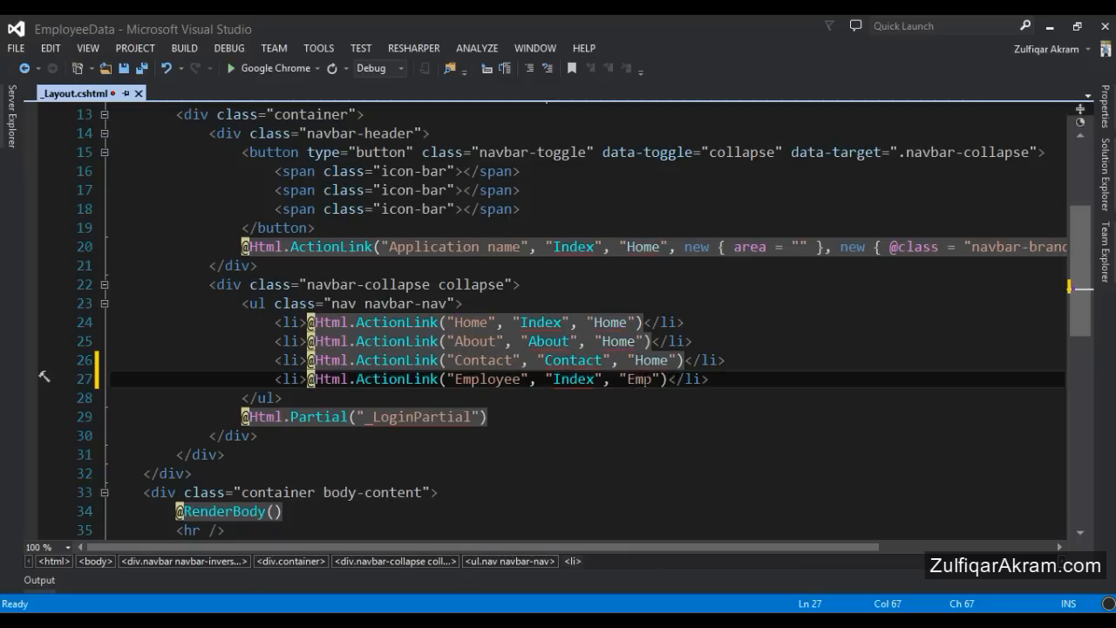
type("s")
key("Escape")
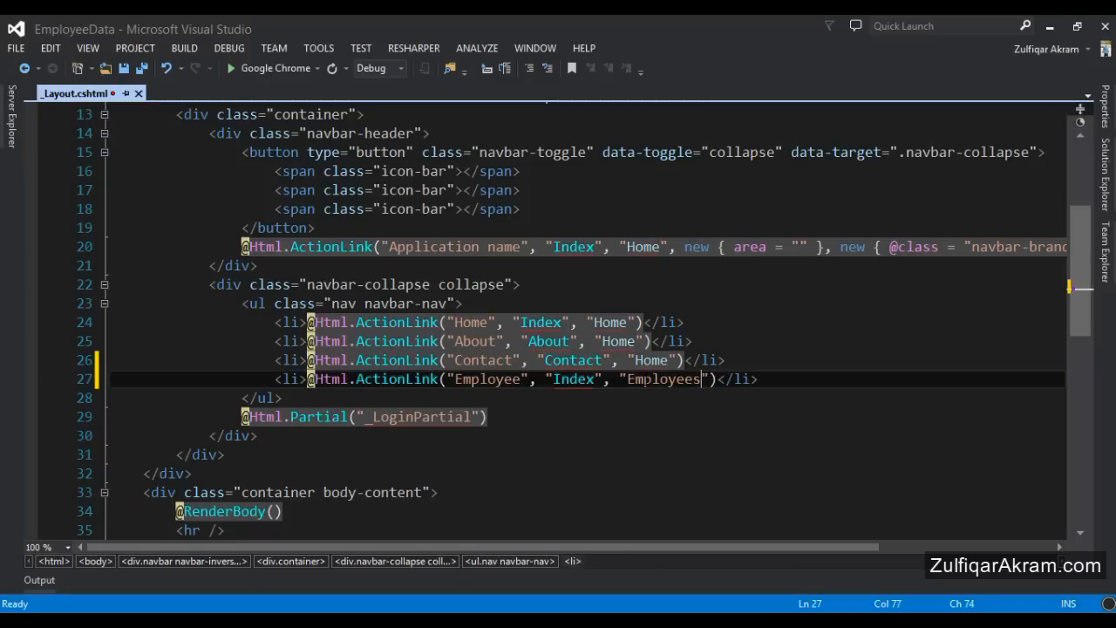
key("ctrl+s")
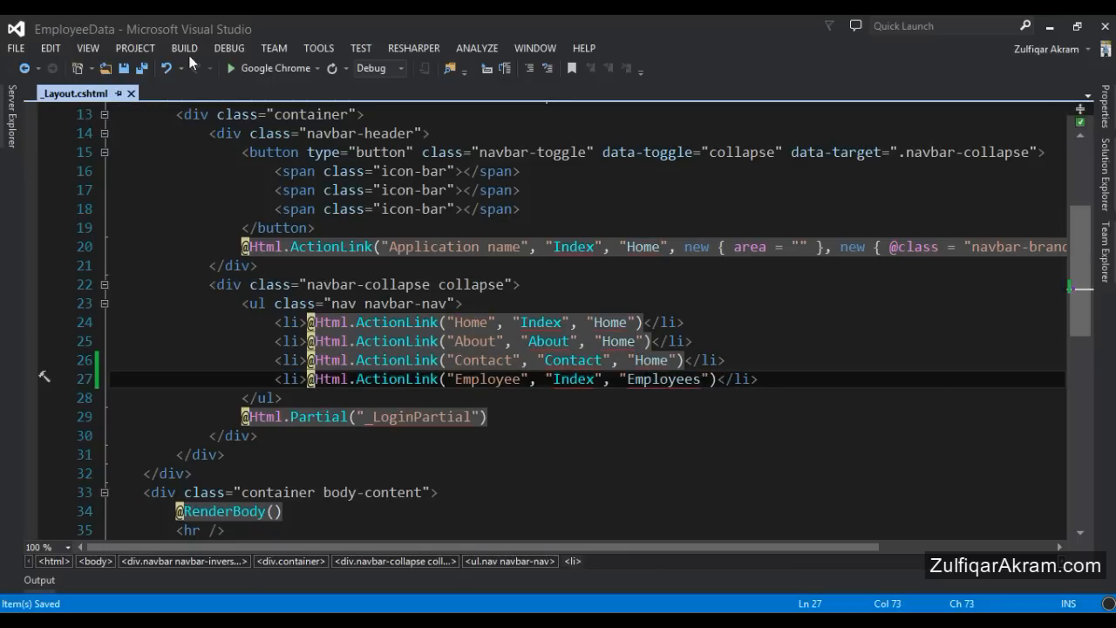
Build the solution, and test the Employee navigation link on the application's page in the browser.
left_click(184, 48)
left_click(196, 67)
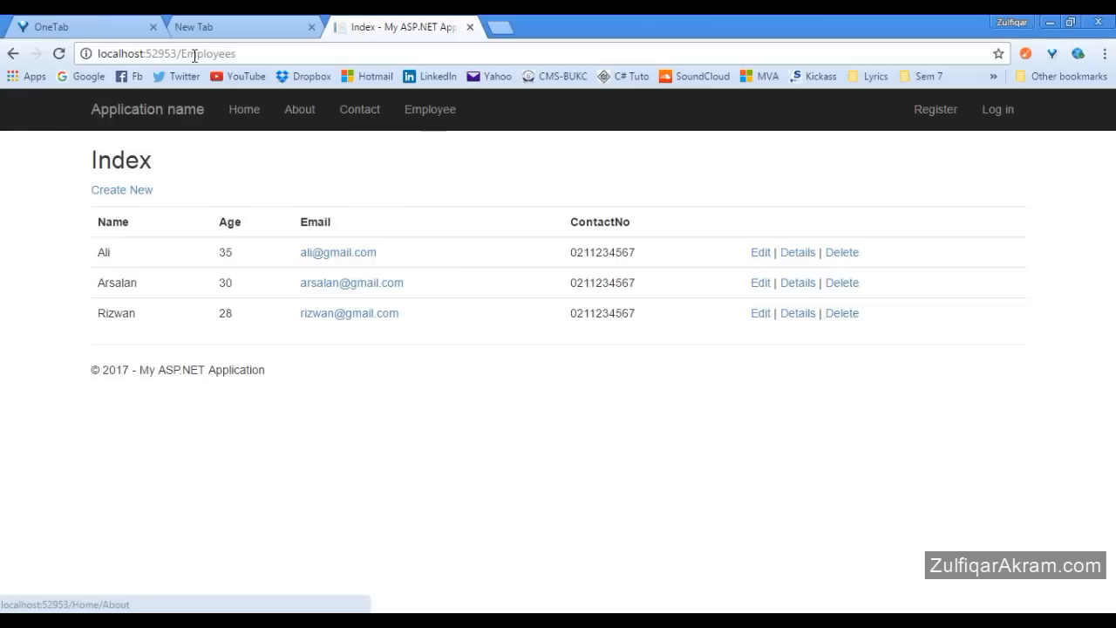
left_click_drag(181, 53, 283, 35)
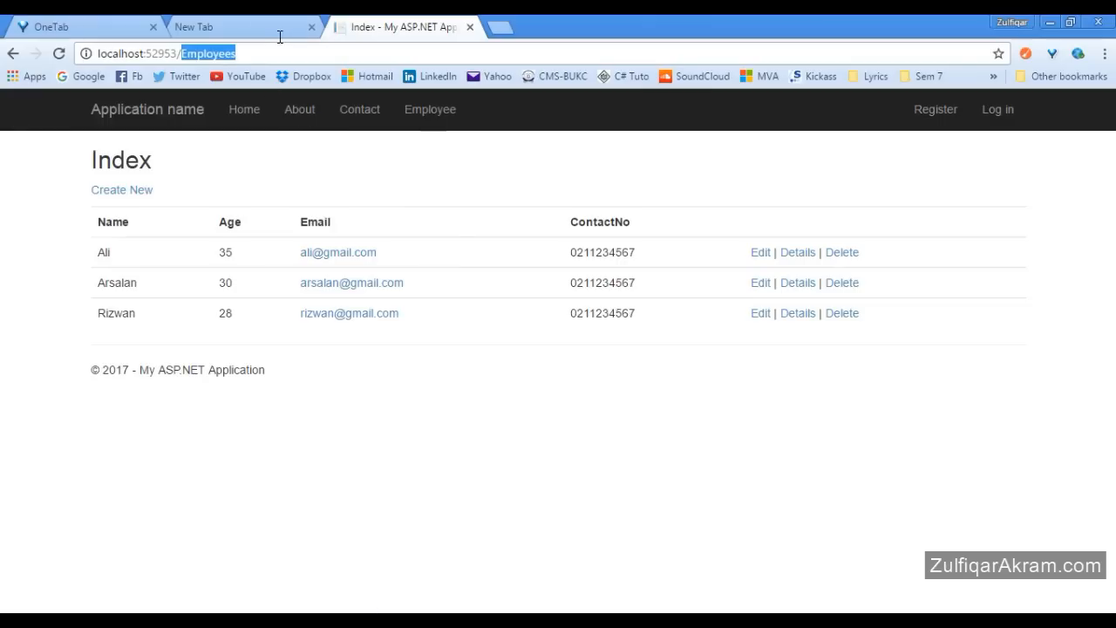
left_click(428, 119)
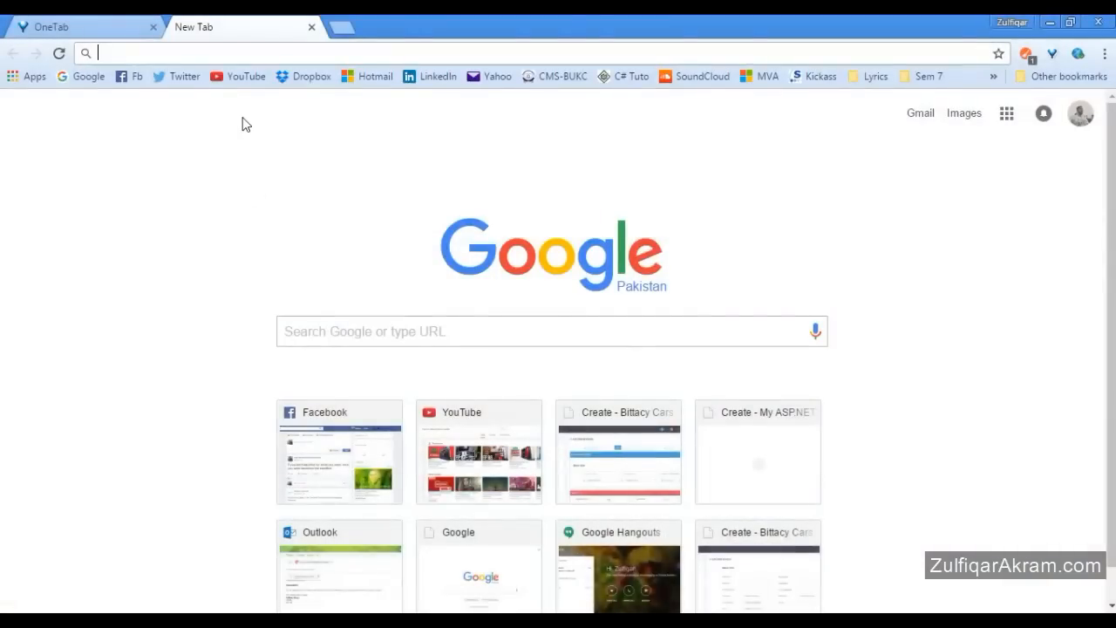
Open portal.azure.com in the browser and sign in to the Microsoft Azure account with the account password.
type("porta")
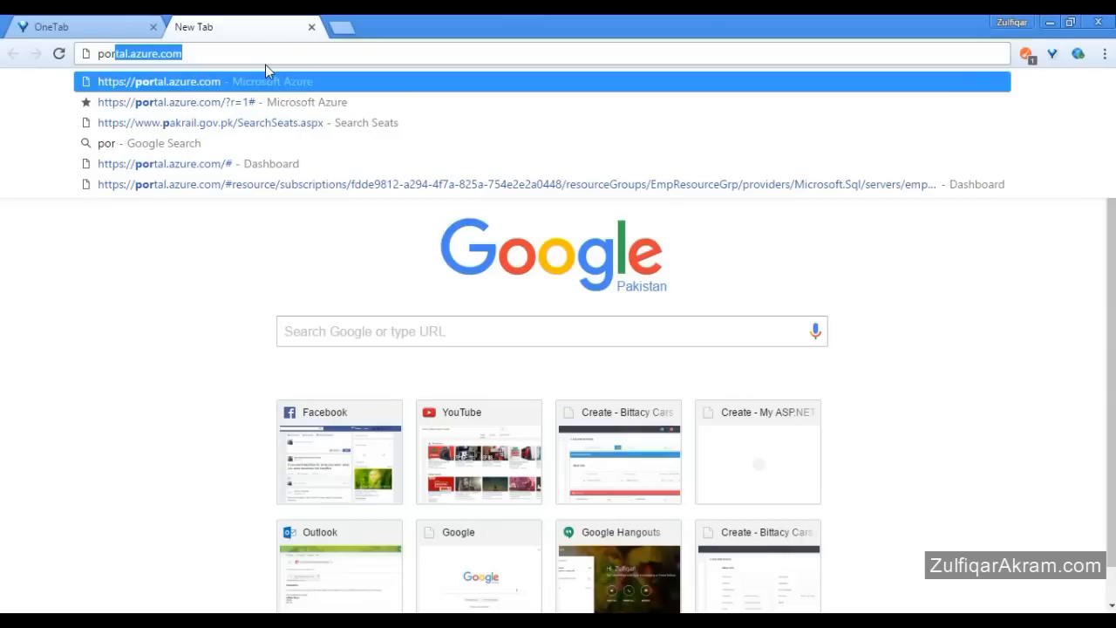
type("l.azure.com")
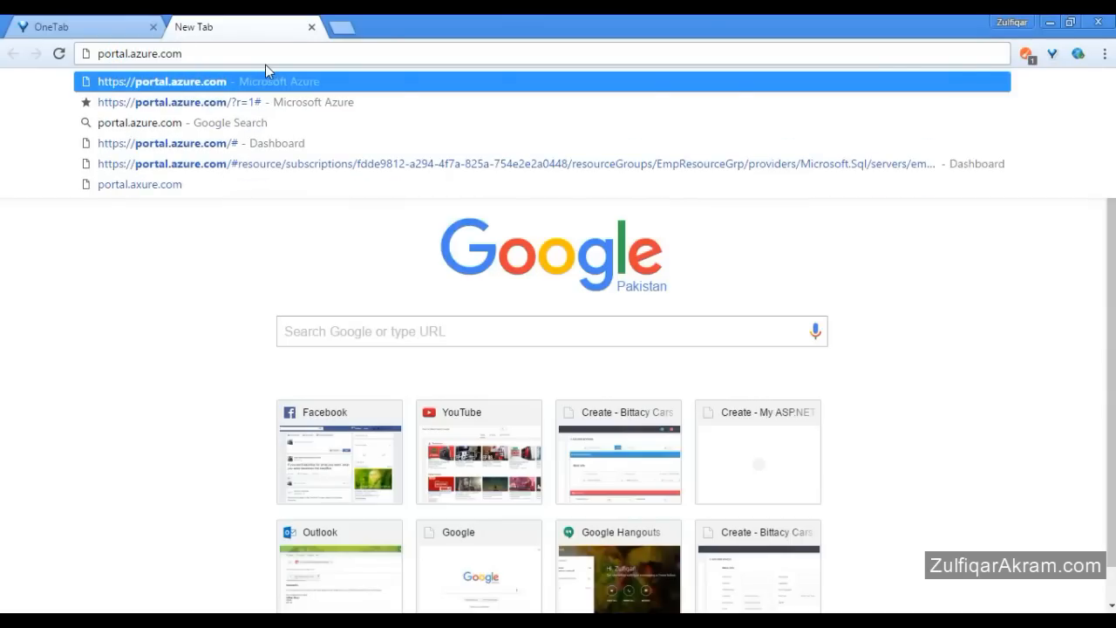
key("Return")
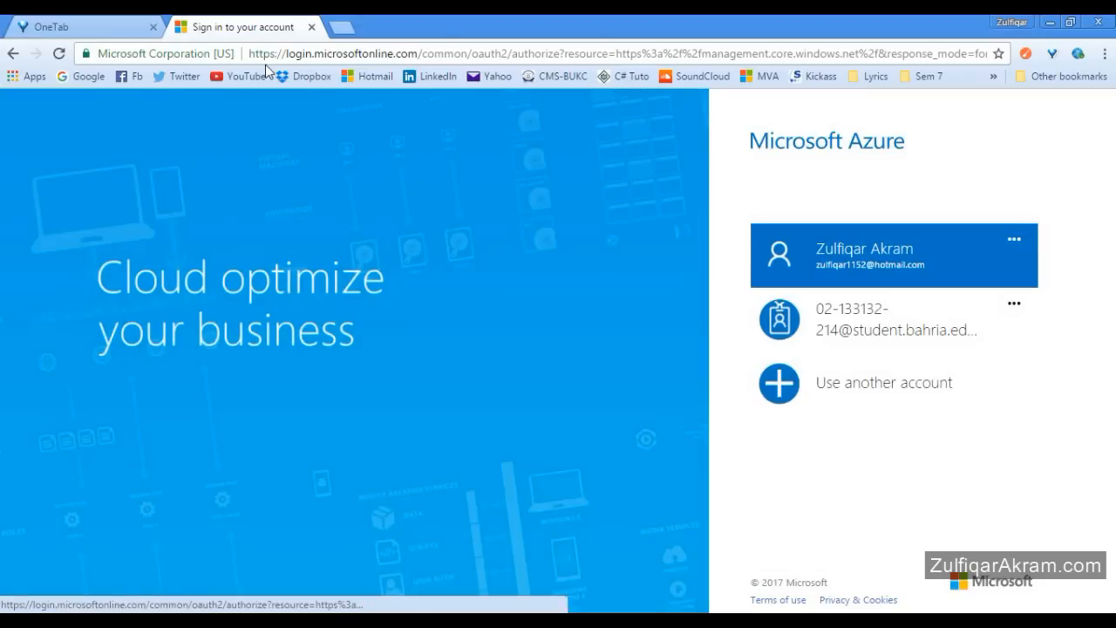
left_click(873, 271)
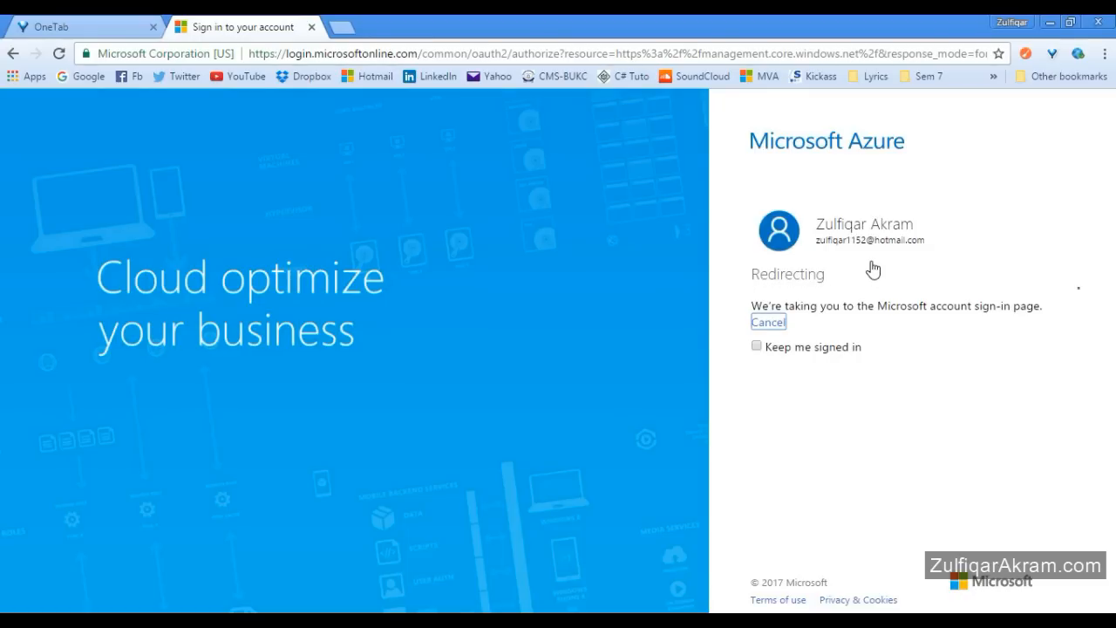
type("••••••••")
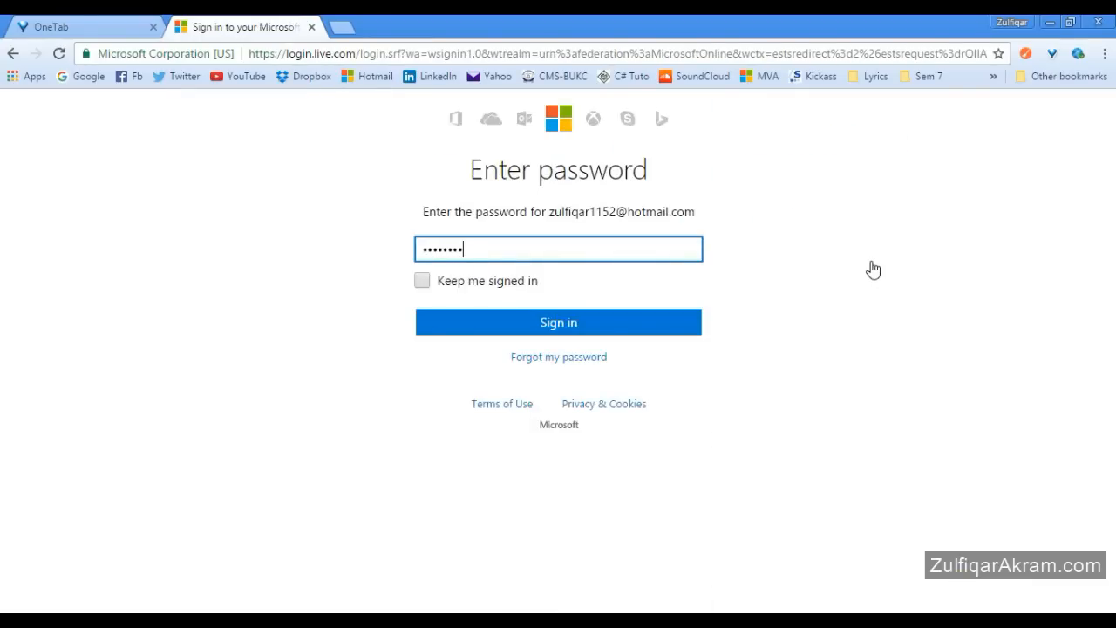
type("••••••")
key("Return")
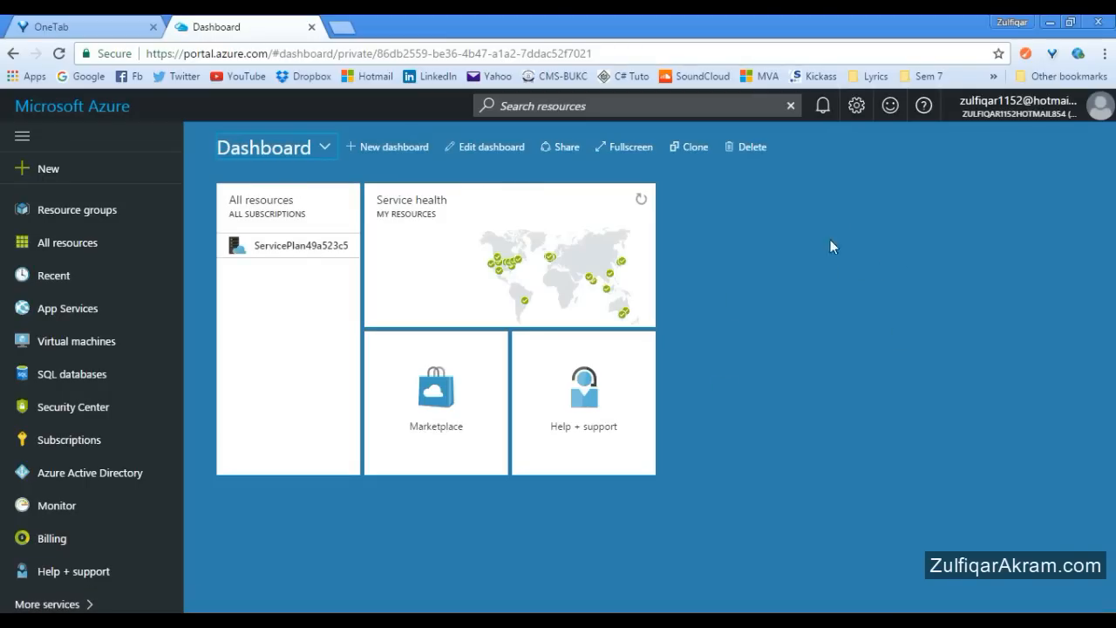
Create a Web App named myemployee123 under the DreamSpark subscription in a new resource group Emp123ResourceGrp, with Application Insights on and pinned to the dashboard.
left_click(48, 175)
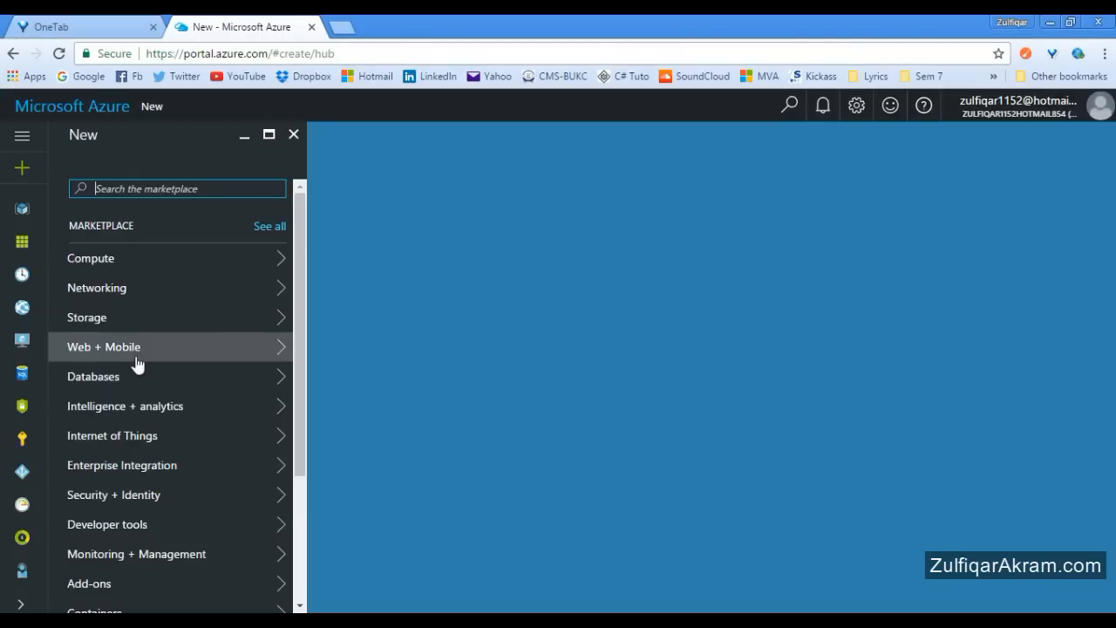
left_click(137, 359)
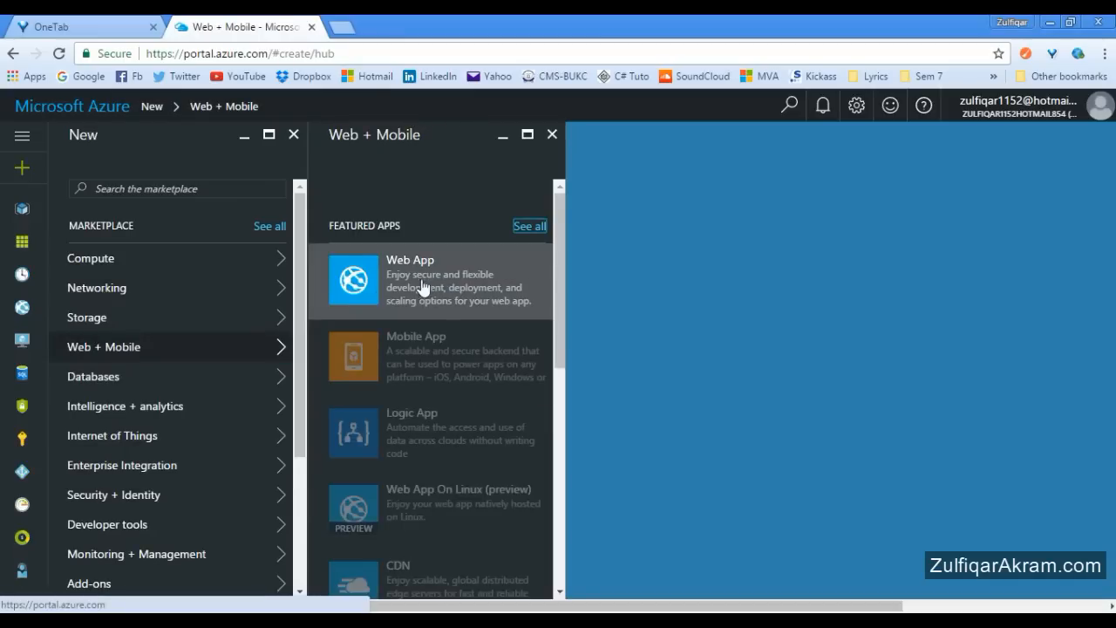
left_click(430, 288)
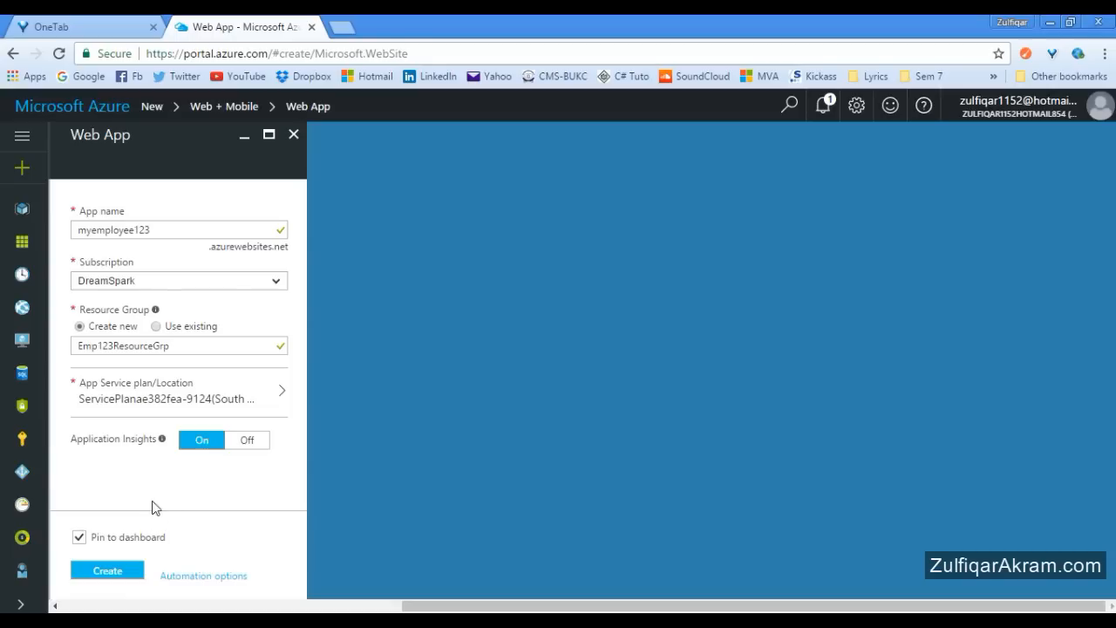
left_click_drag(177, 230, 72, 230)
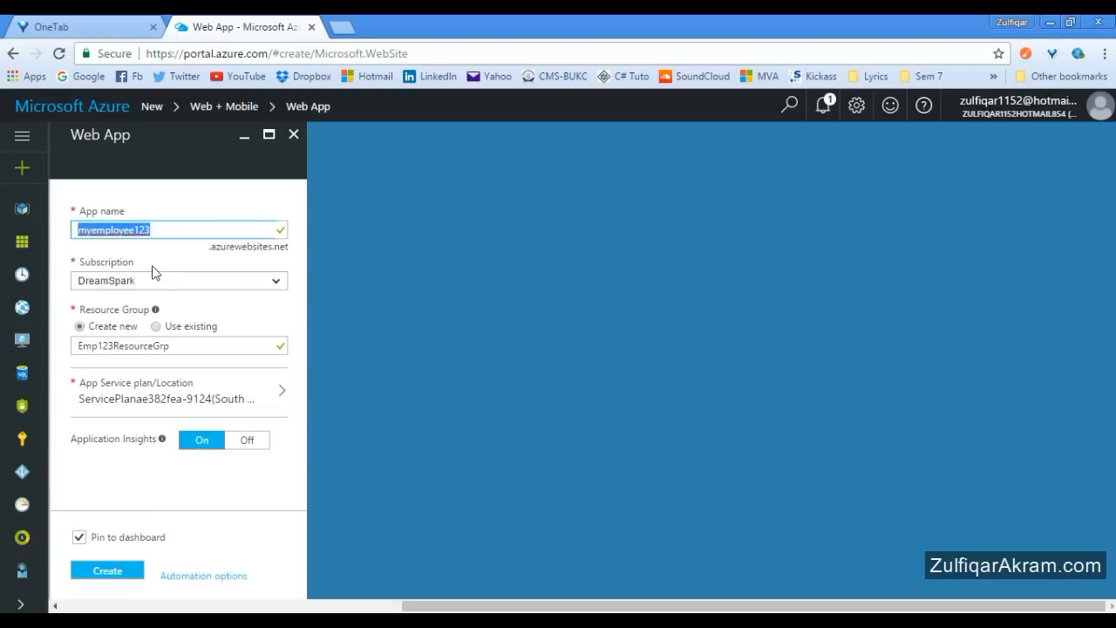
left_click_drag(150, 281, 74, 281)
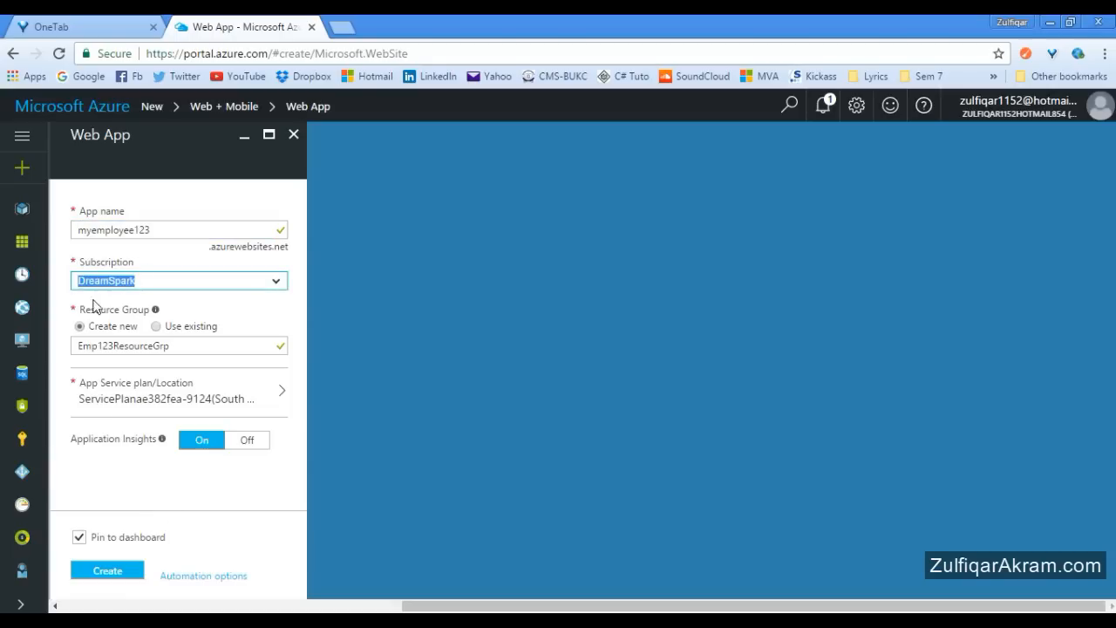
left_click_drag(181, 347, 78, 348)
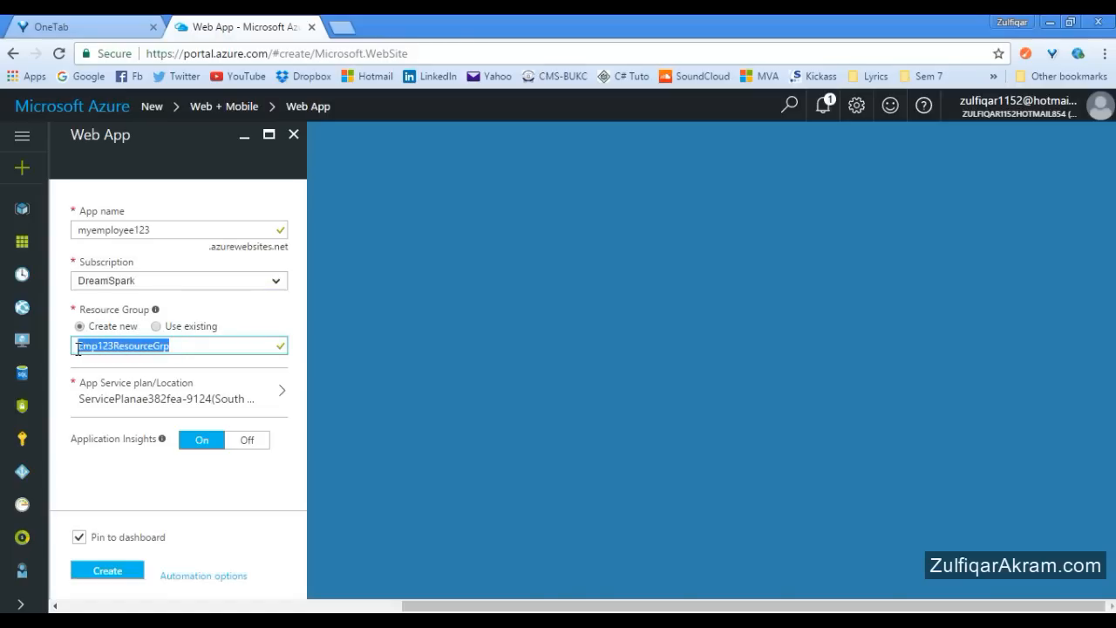
left_click(105, 467)
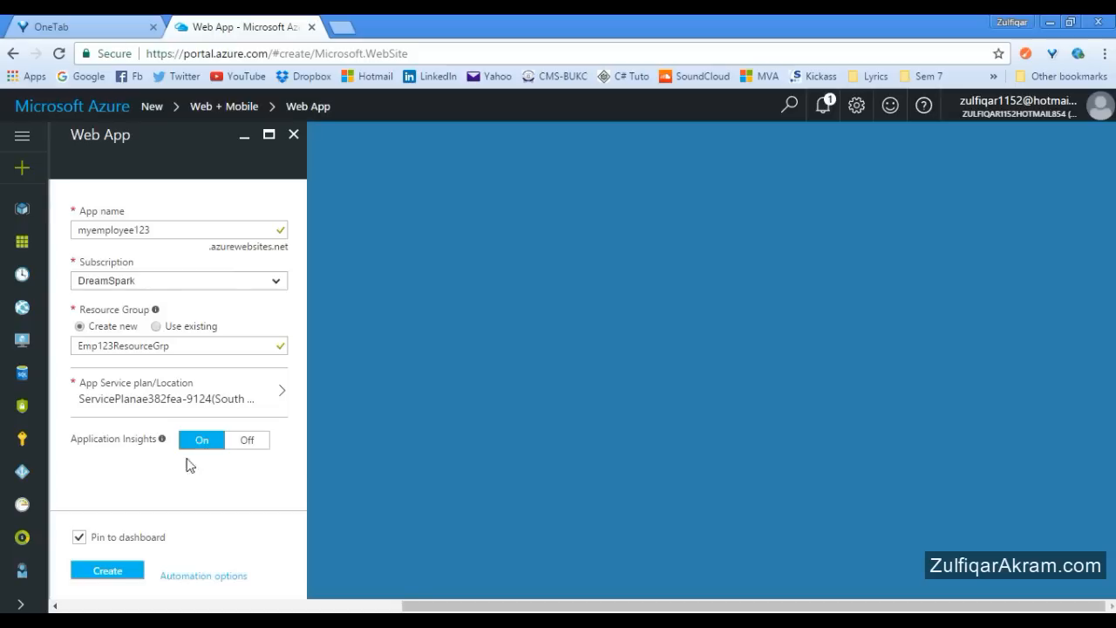
left_click(99, 575)
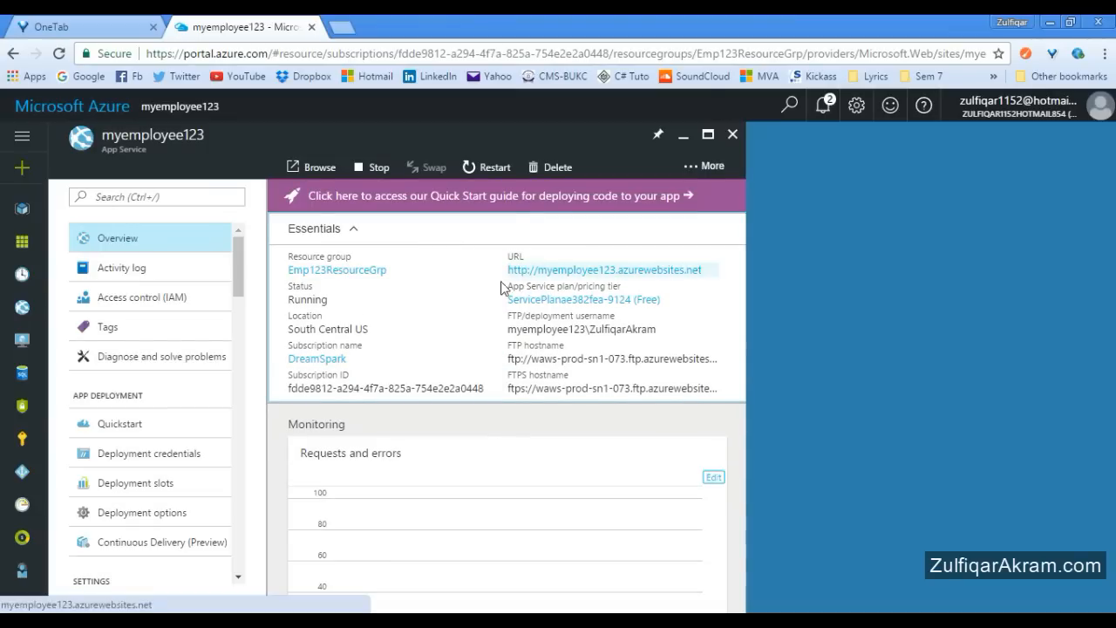
Start adding a new SQL database in the Azure portal and name it employeedb.
left_click(133, 234)
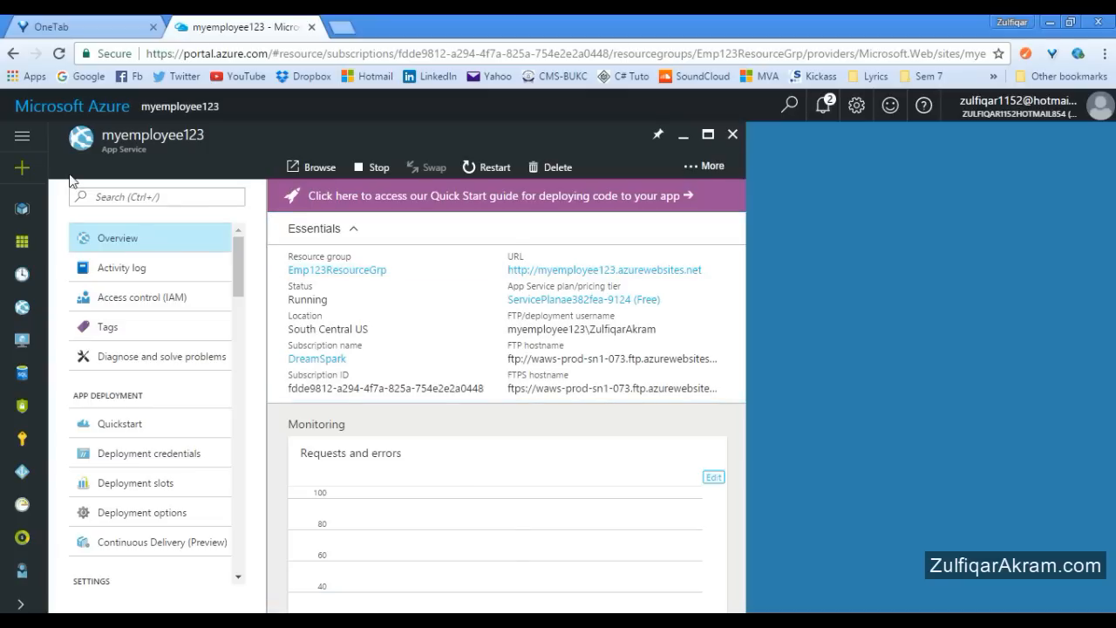
left_click(22, 375)
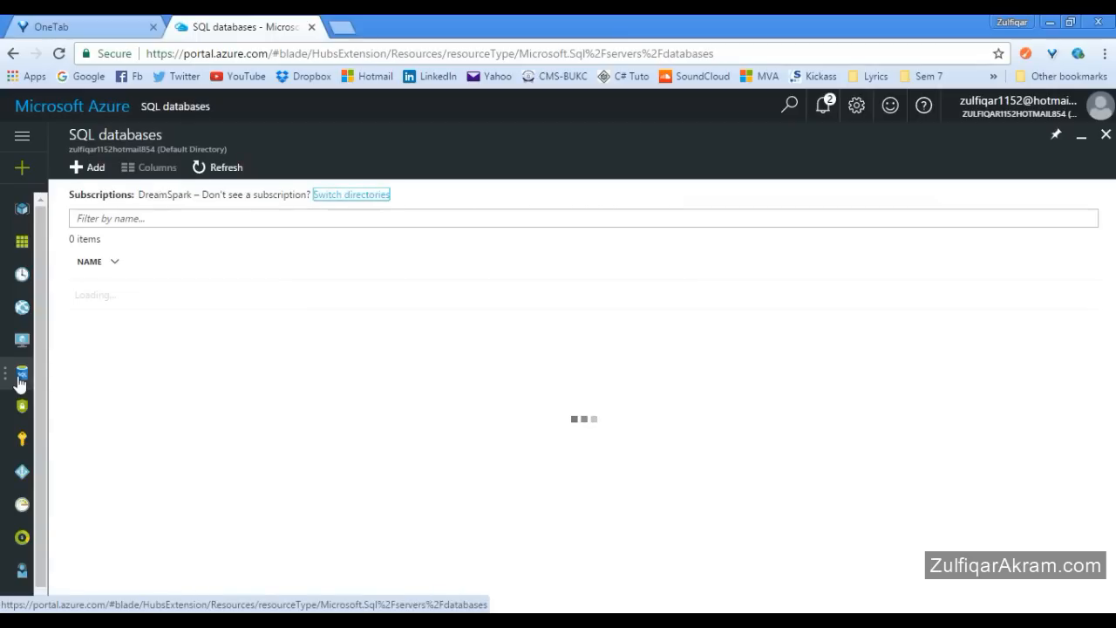
left_click(93, 174)
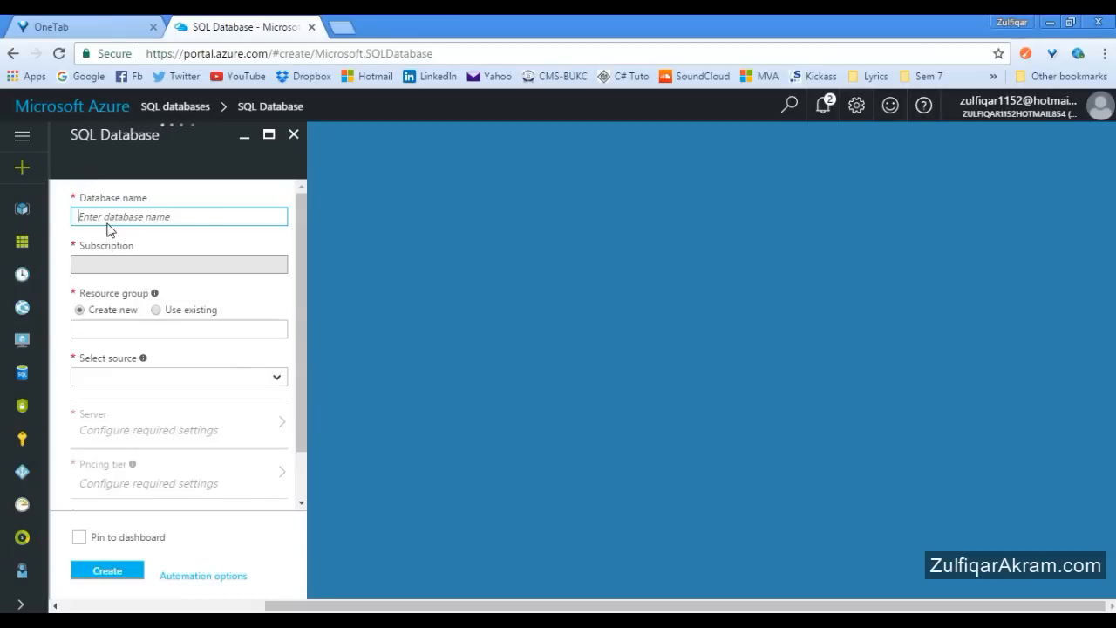
type("loye")
key("BackSpace")
key("BackSpace")
key("BackSpace")
key("BackSpace")
type("empl")
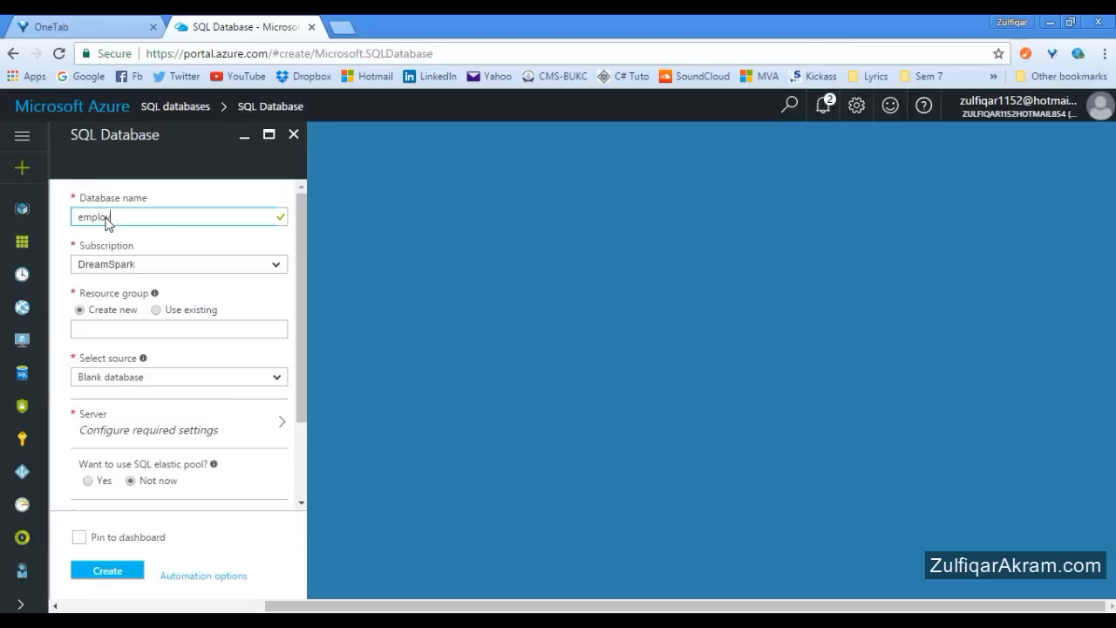
key("BackSpace")
key("BackSpace")
type("db")
Assign the new database to the existing resource group Emp123ResourceGrp.
left_click(157, 311)
left_click(128, 330)
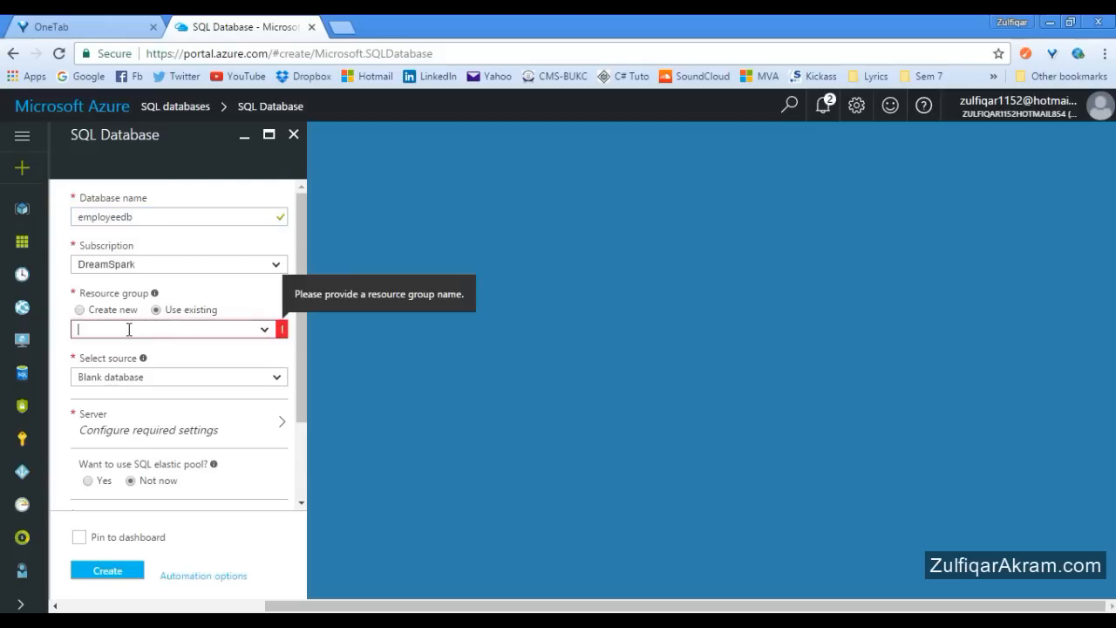
type("employeeResourceGrp")
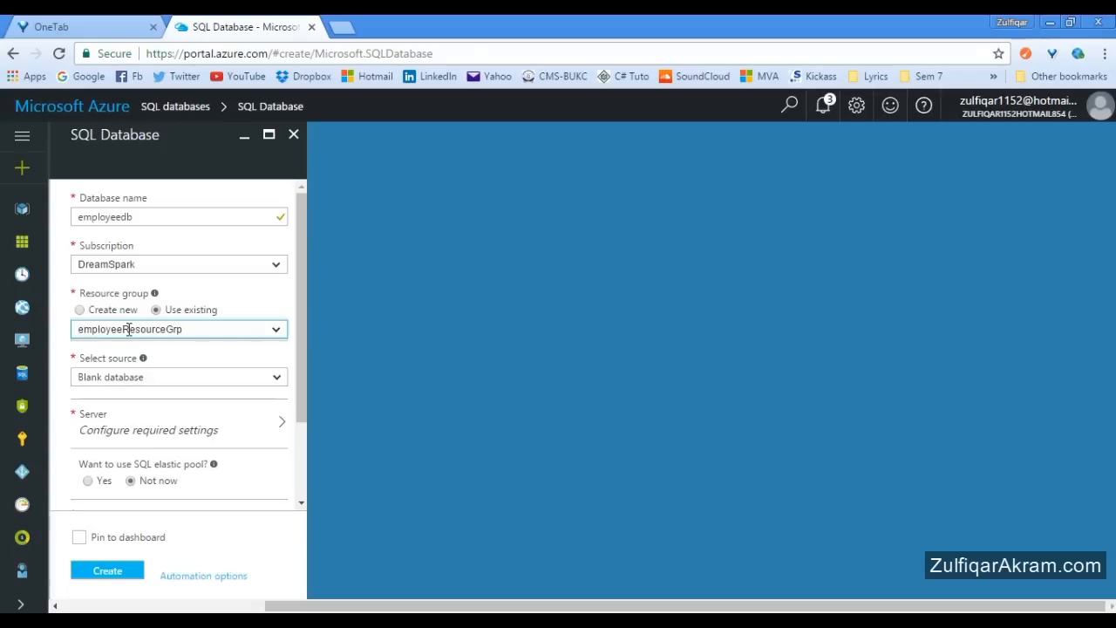
key("BackSpace")
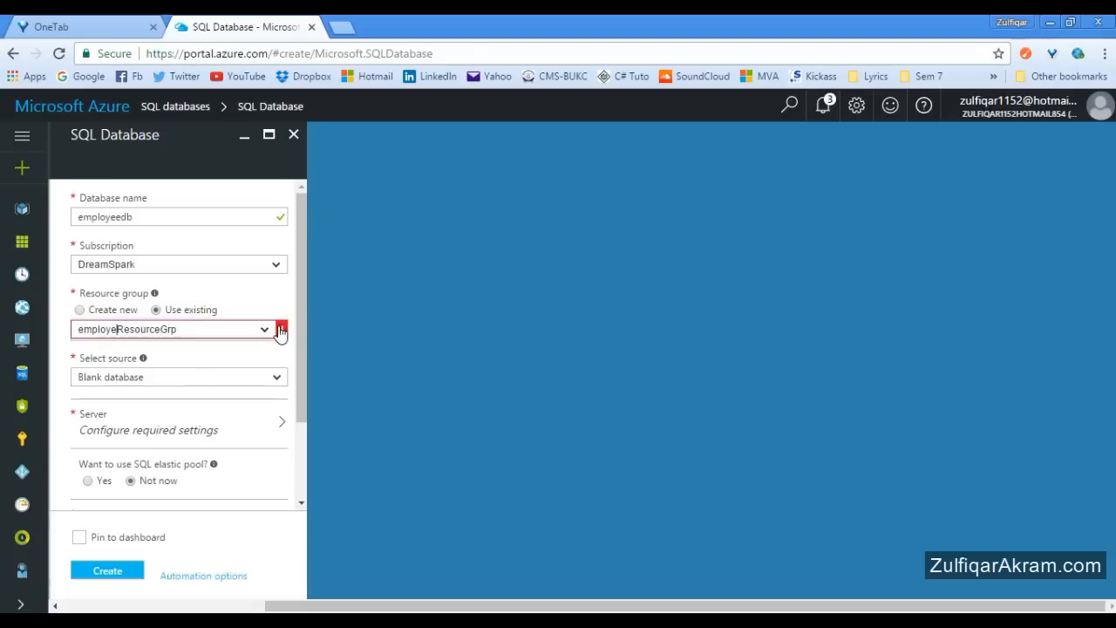
left_click(264, 330)
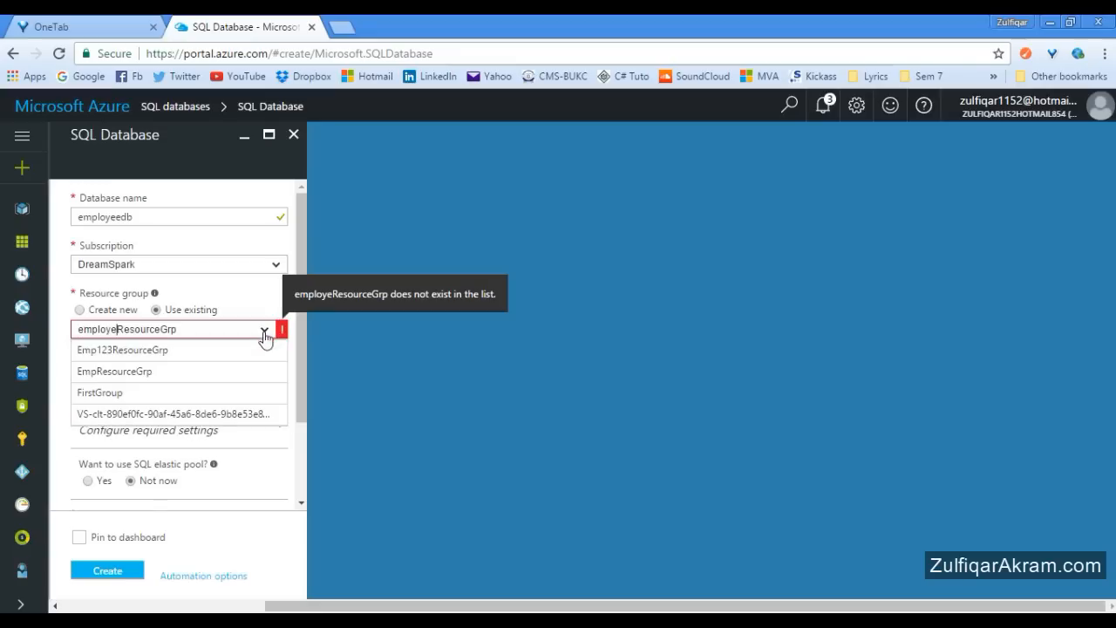
left_click(179, 351)
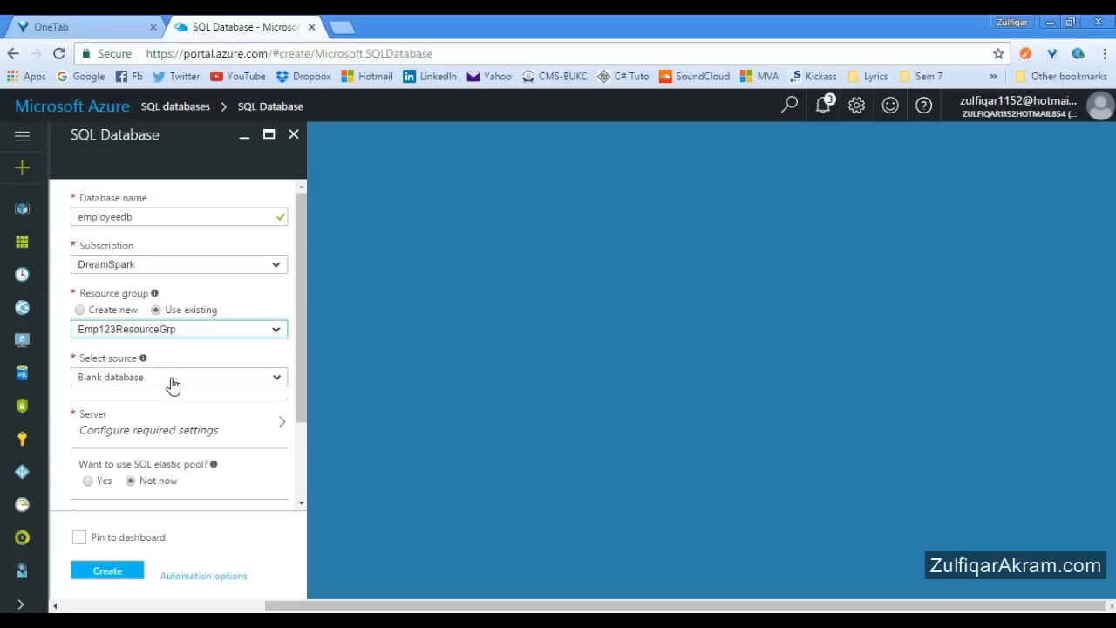
Start configuring a new server for the employeedb database and name it emp123dbserver.
left_click(155, 428)
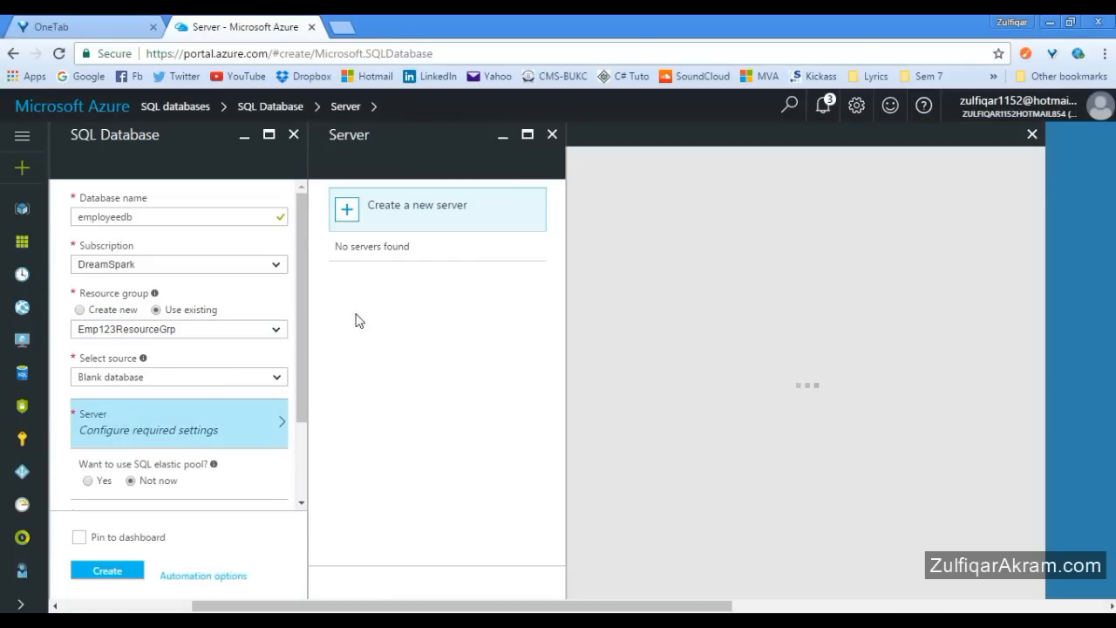
left_click(395, 218)
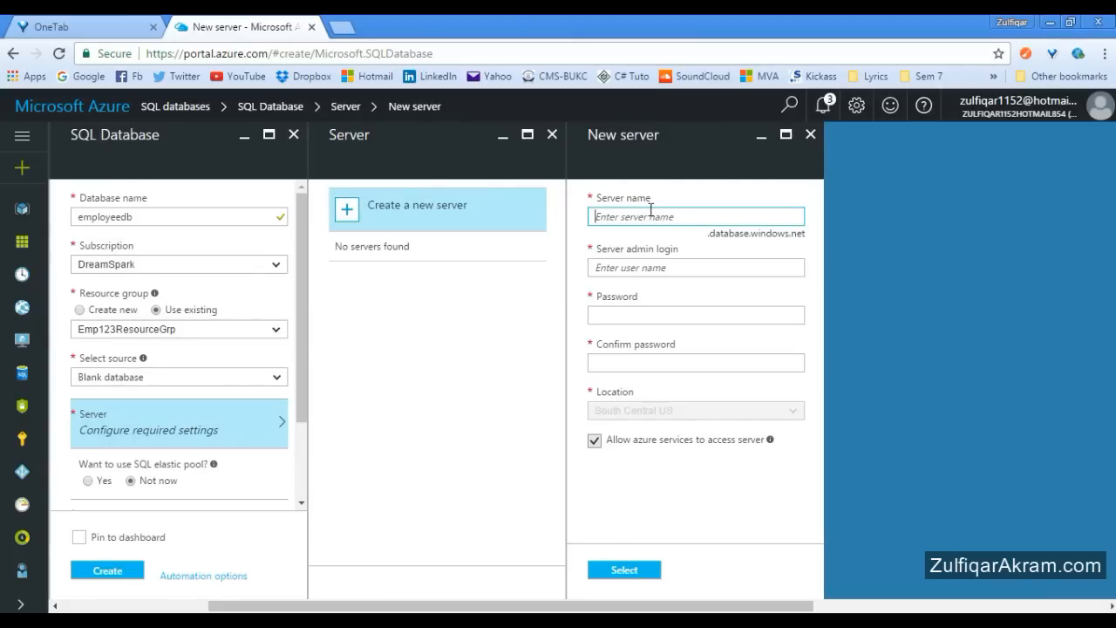
type("employeedbserver")
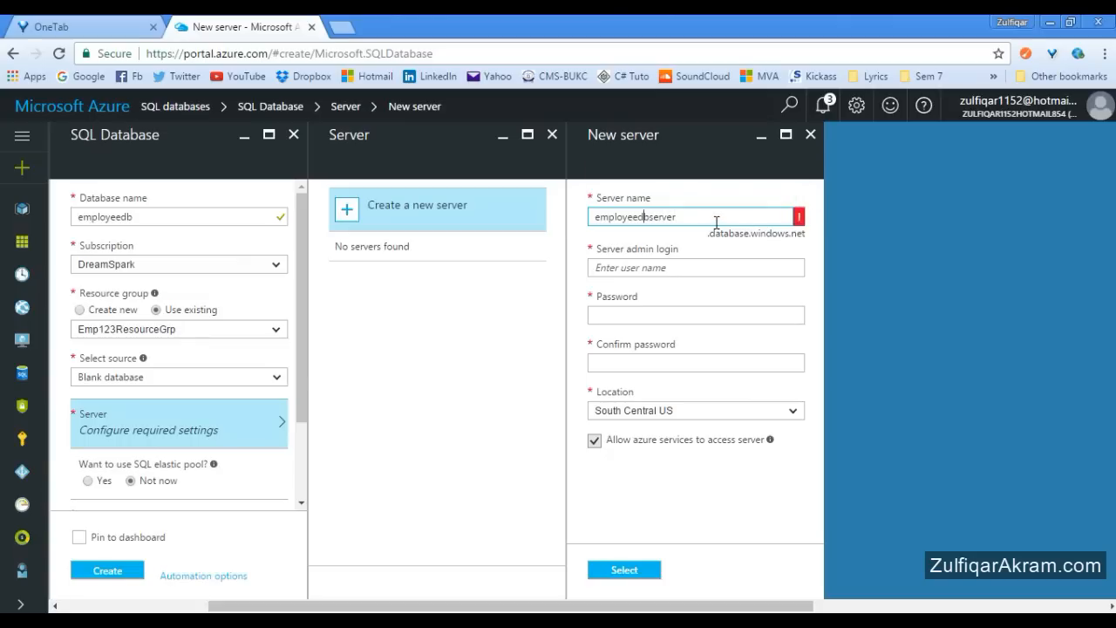
key("BackSpace")
key("BackSpace")
key("BackSpace")
key("BackSpace")
key("BackSpace")
type("123")
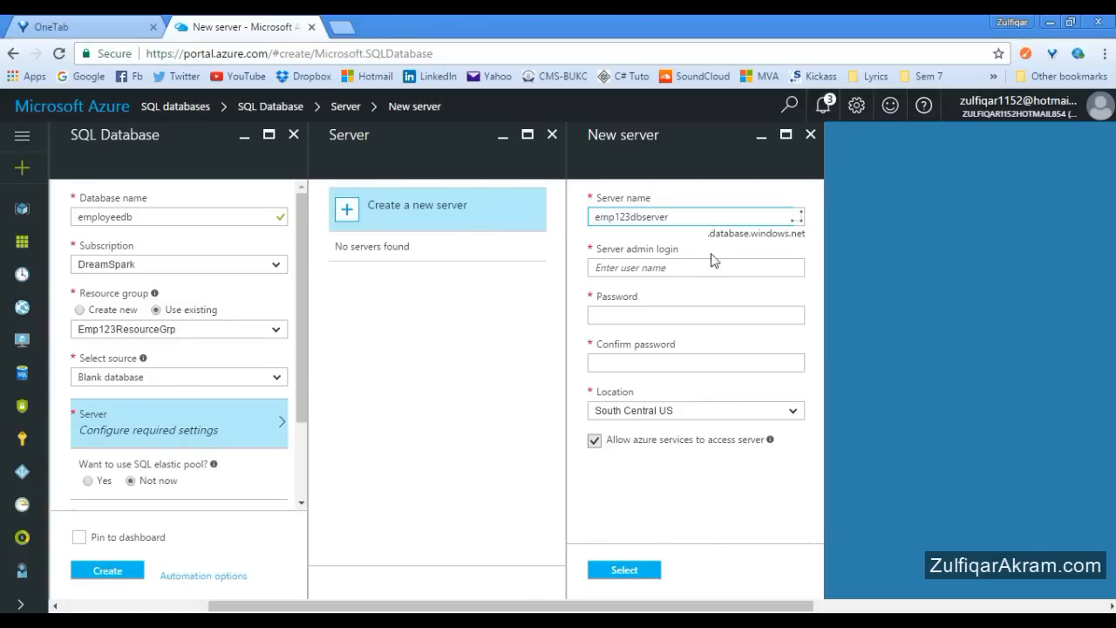
Enter the server admin login name, password and password confirmation, and apply the new server to the database.
left_click(650, 268)
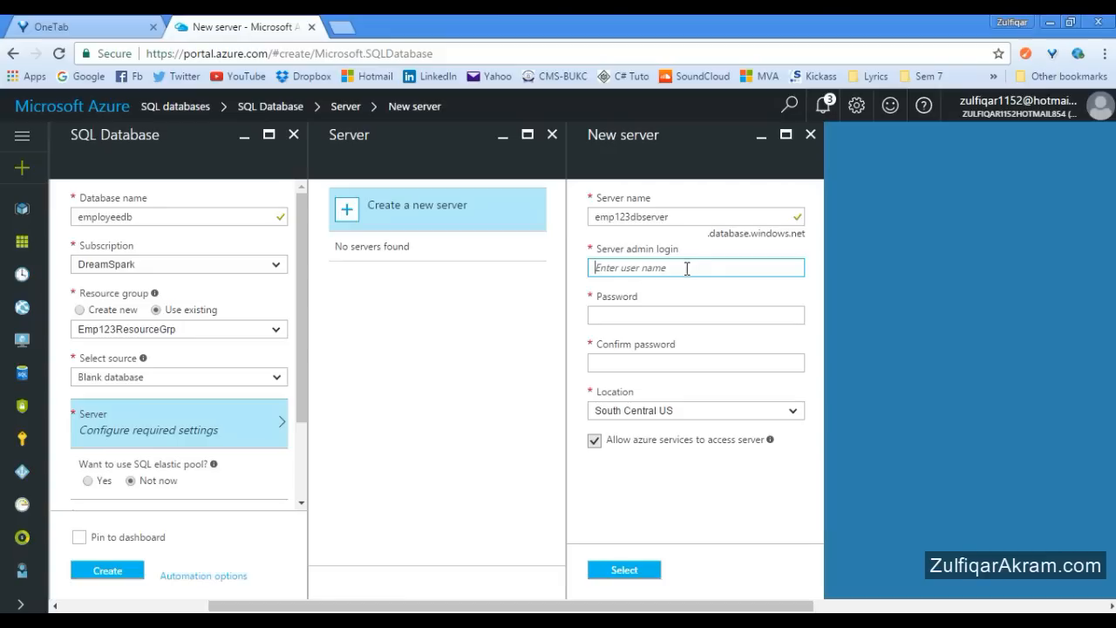
left_click(633, 316)
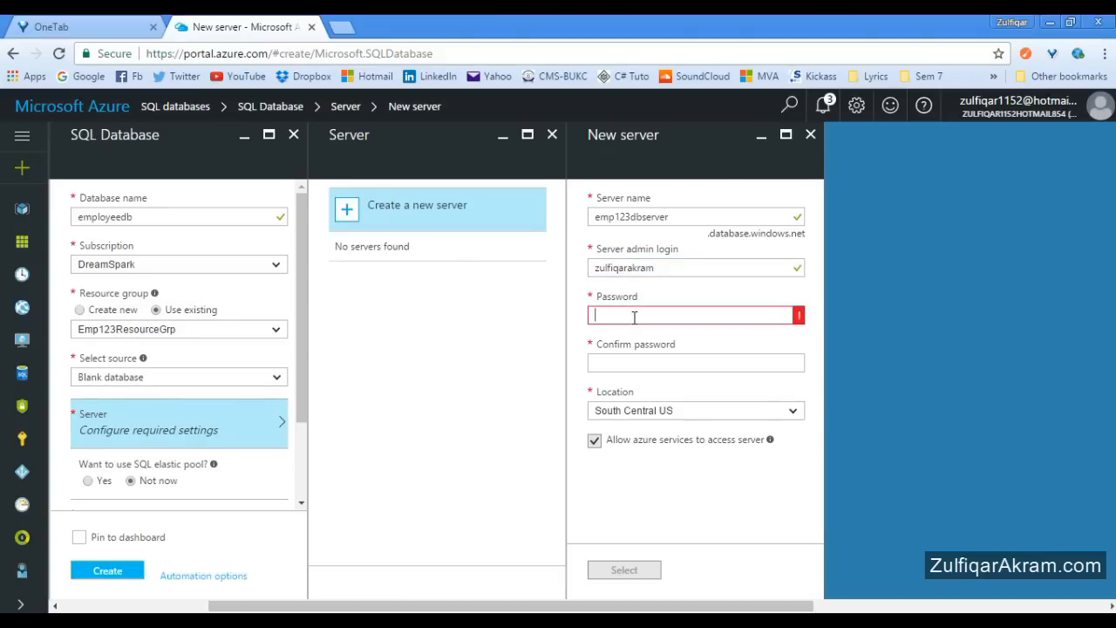
type("••••••••")
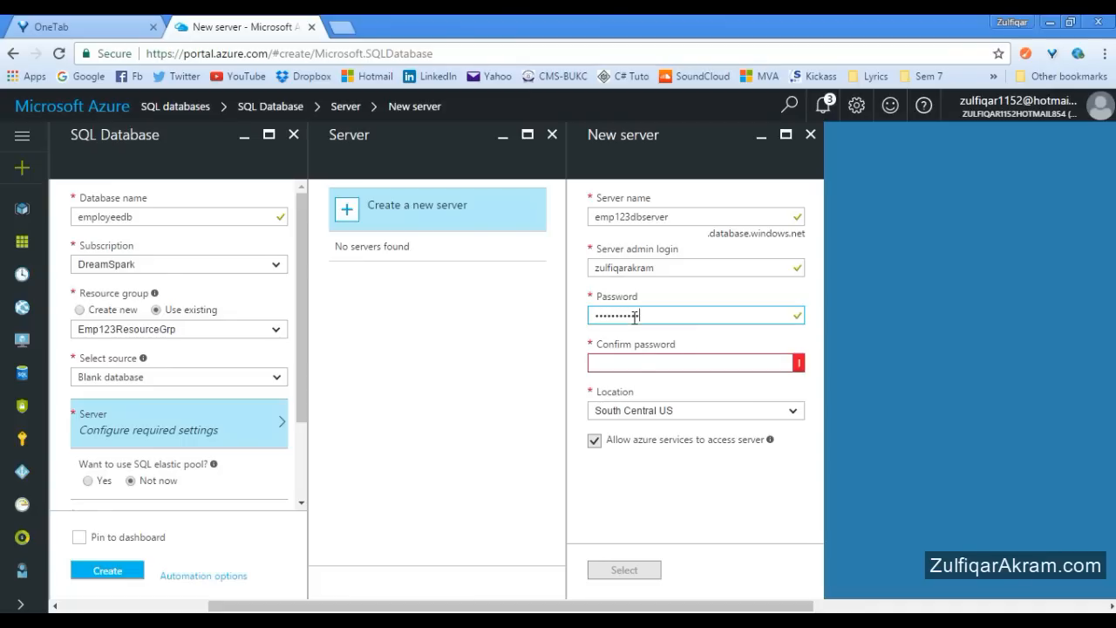
left_click(625, 364)
type("••••••••")
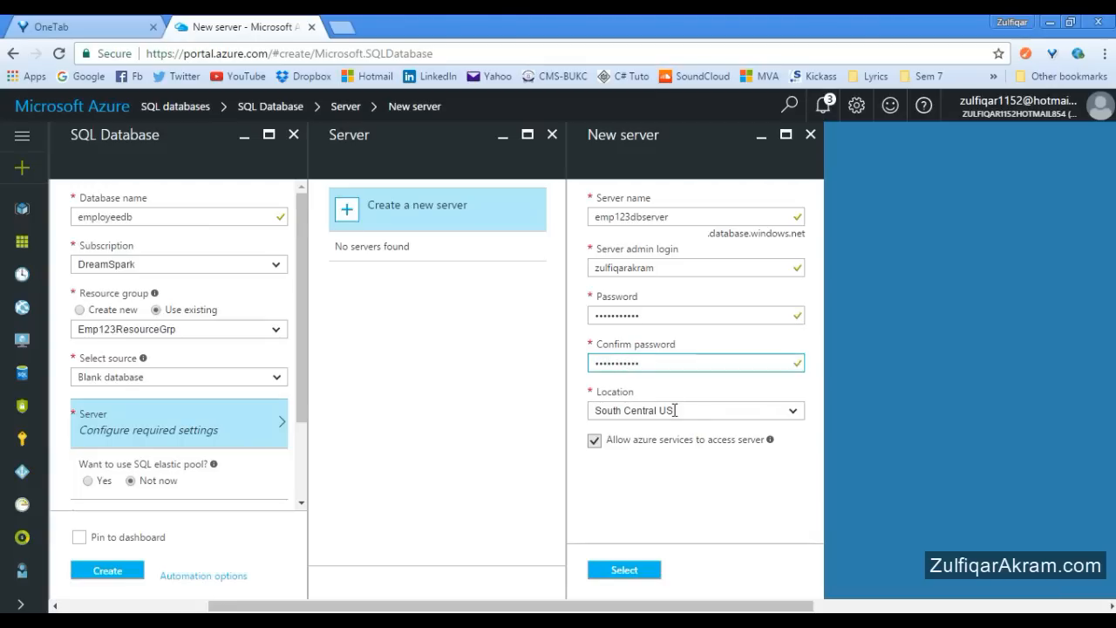
left_click(630, 573)
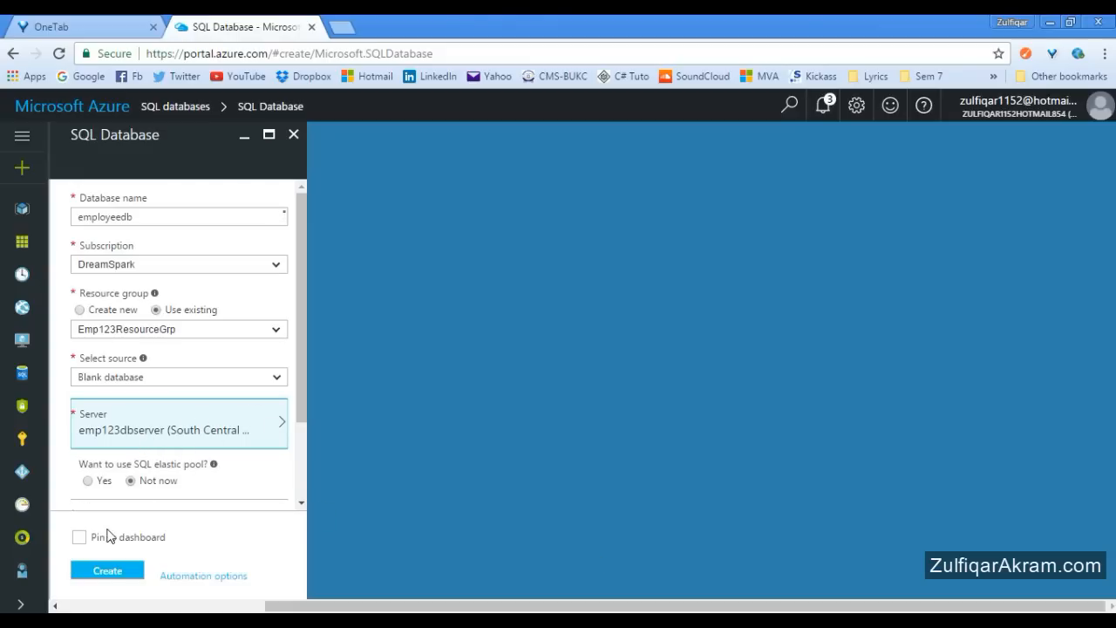
Create the employeedb SQL database pinned to the dashboard, and minimize the browser window.
left_click(80, 539)
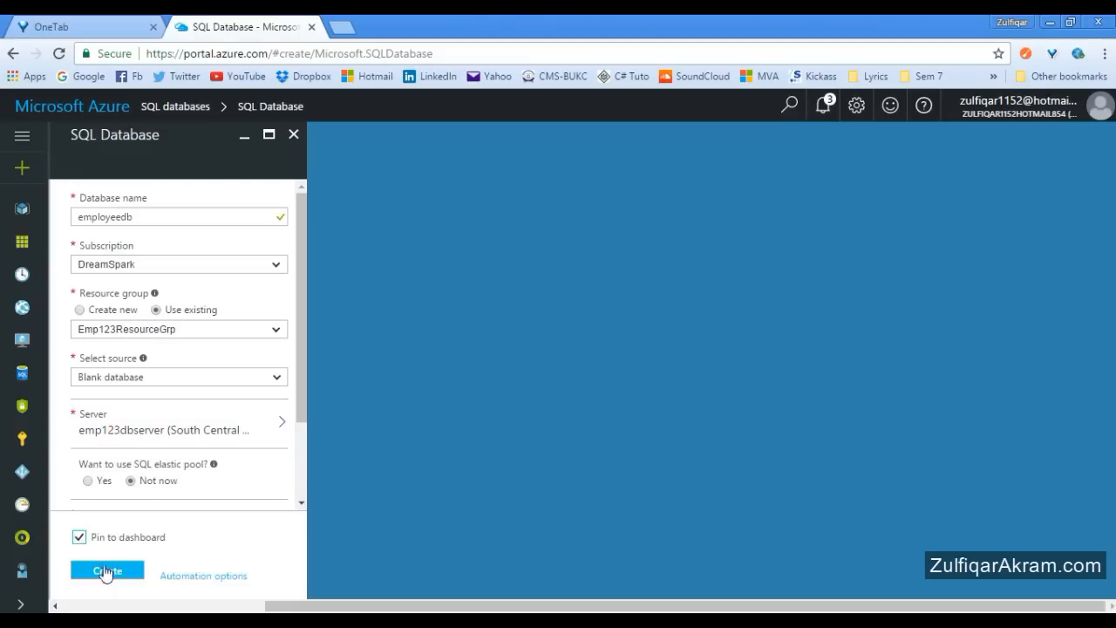
left_click(108, 571)
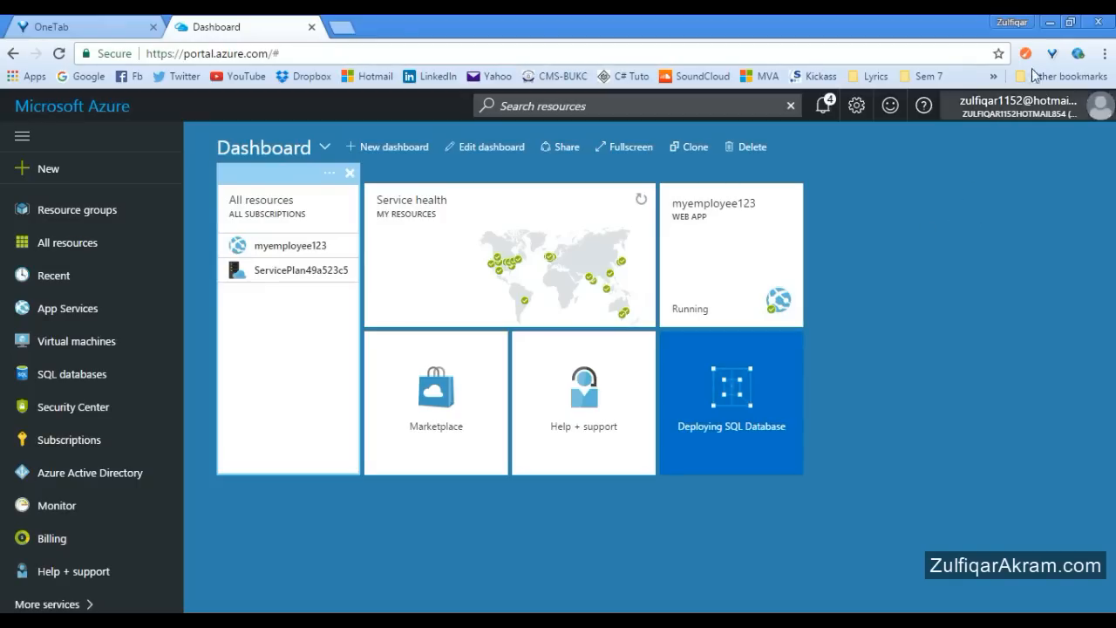
left_click(1051, 21)
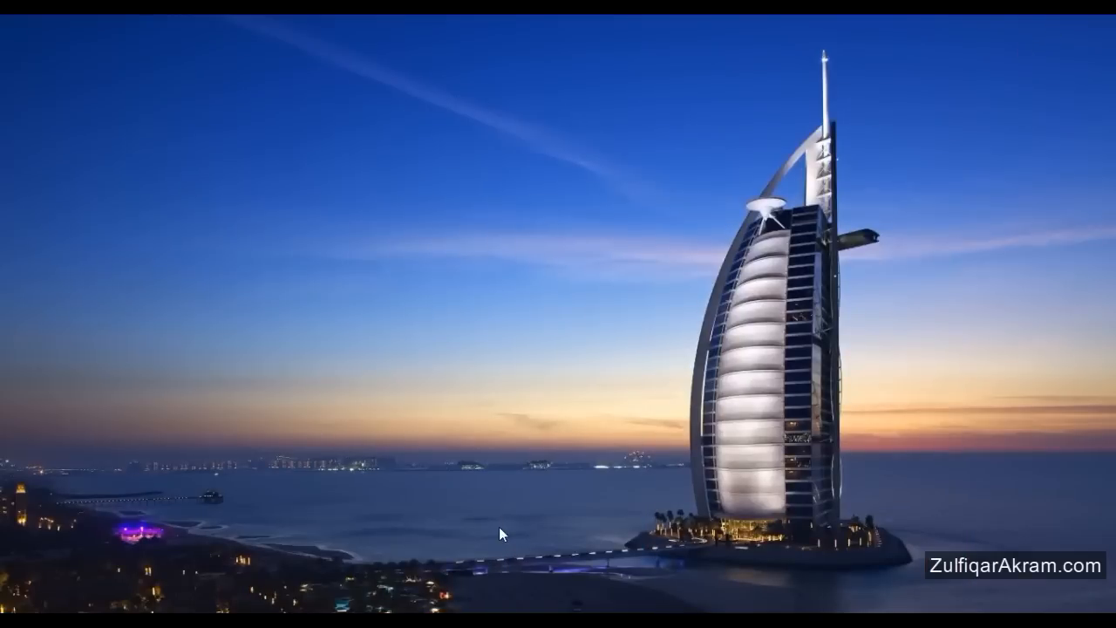
Switch to Visual Studio, close the Output window, and keep Solution Explorer pinned open with only the EmployeeData project's top level expanded.
left_click(370, 621)
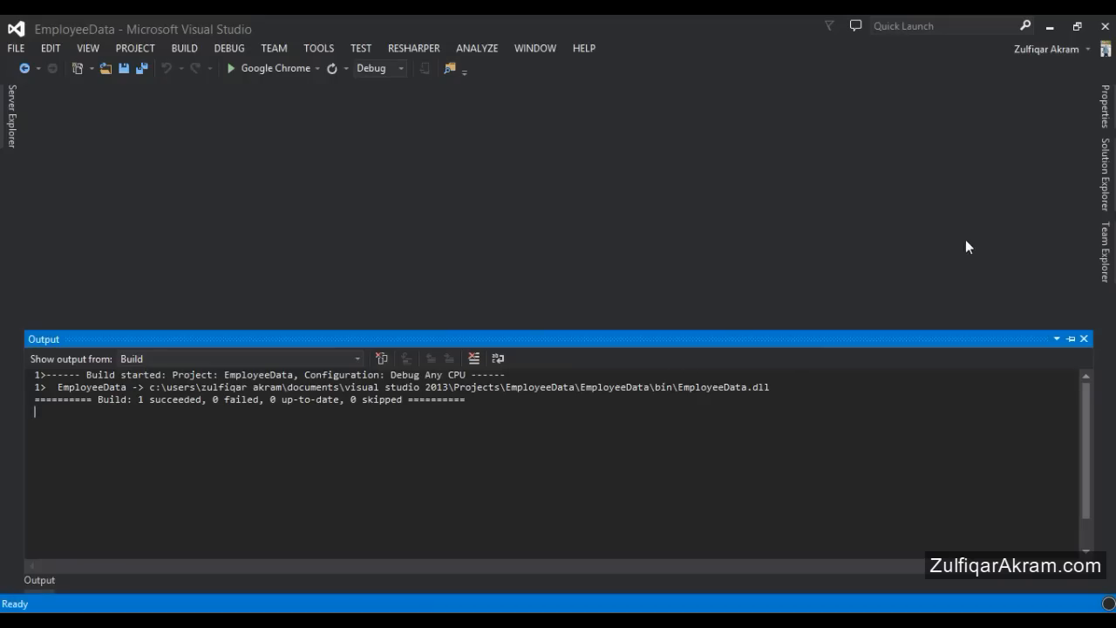
left_click(1084, 338)
left_click(1104, 175)
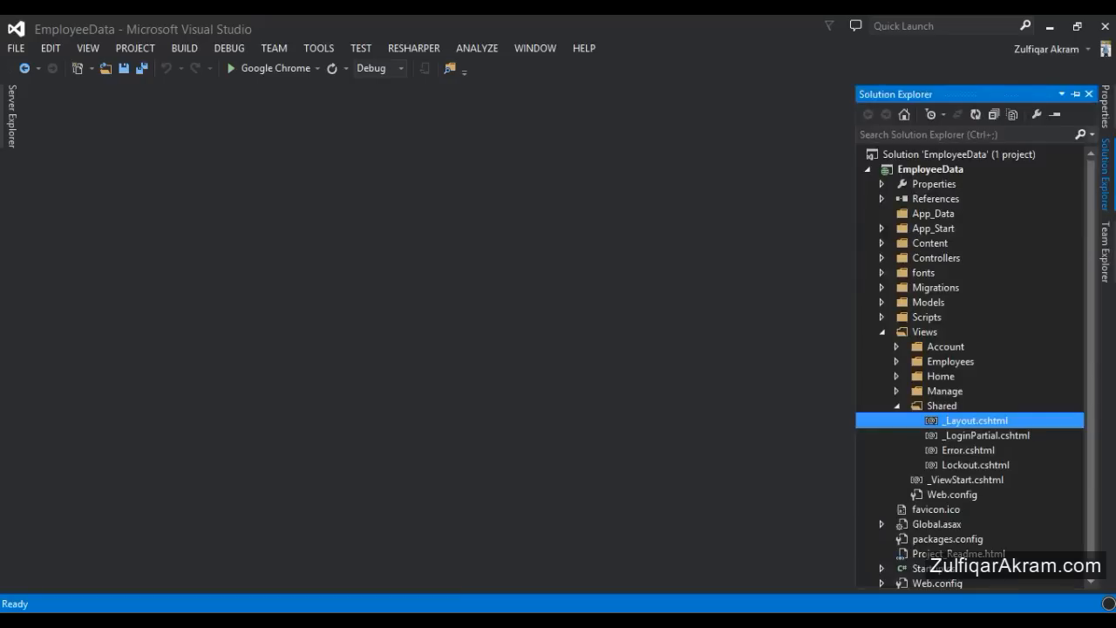
left_click(1075, 94)
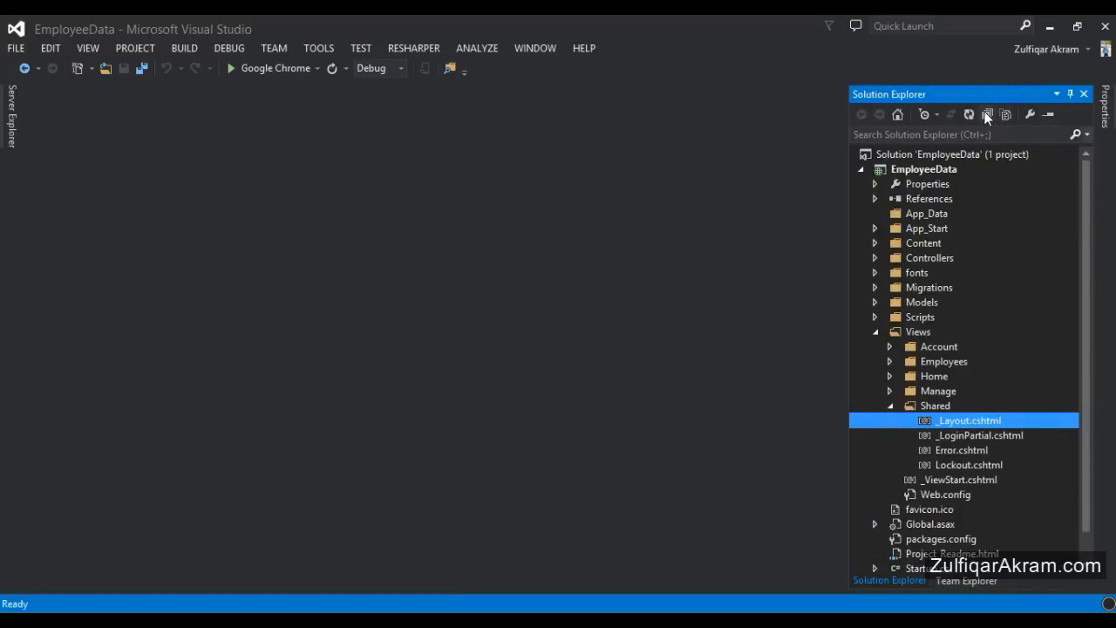
left_click(987, 115)
left_click(863, 169)
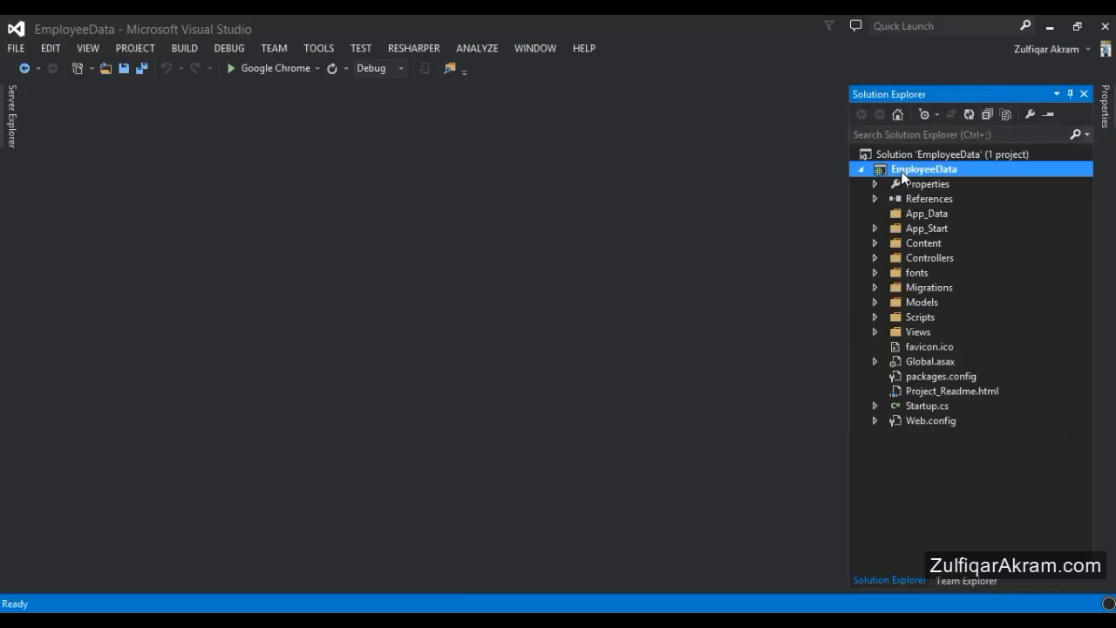
Start publishing the EmployeeData project and choose to import a publish profile file as the target.
right_click(902, 177)
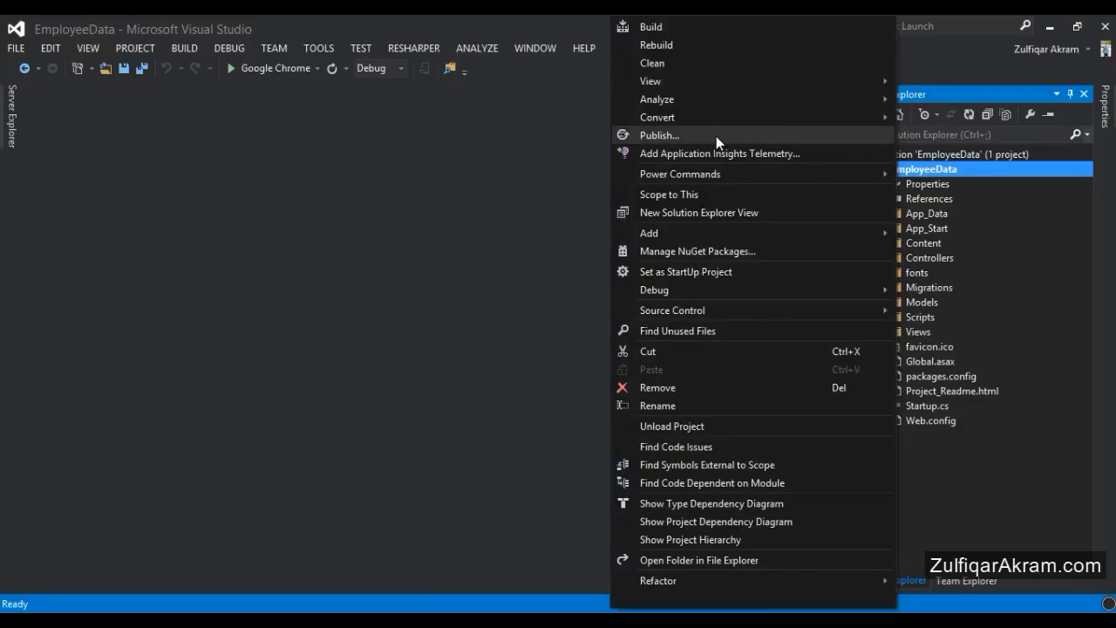
left_click(658, 135)
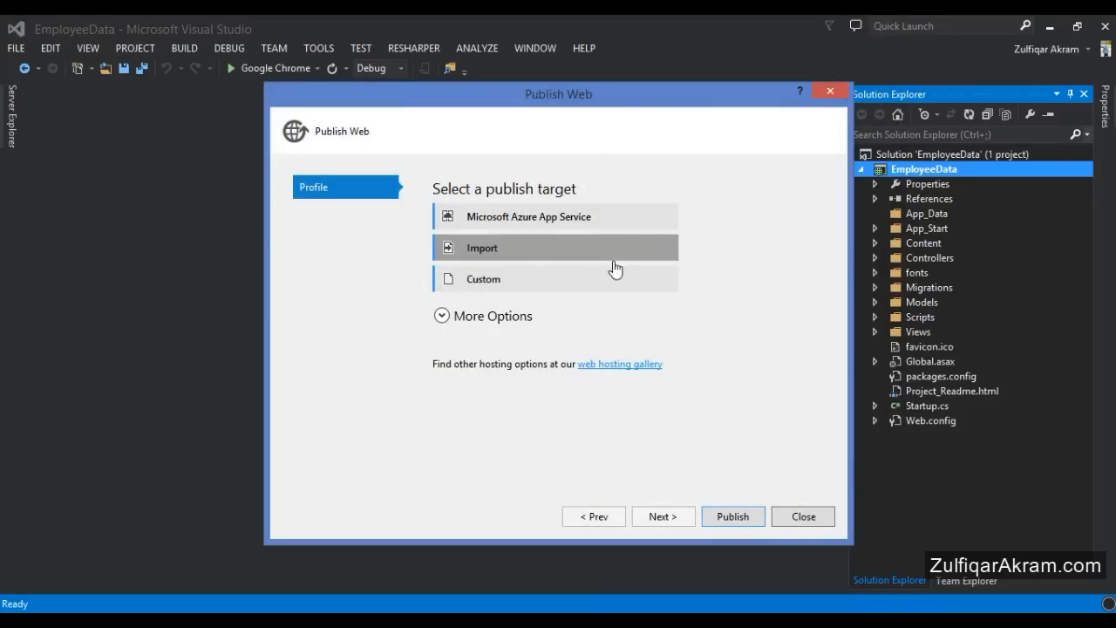
left_click(490, 254)
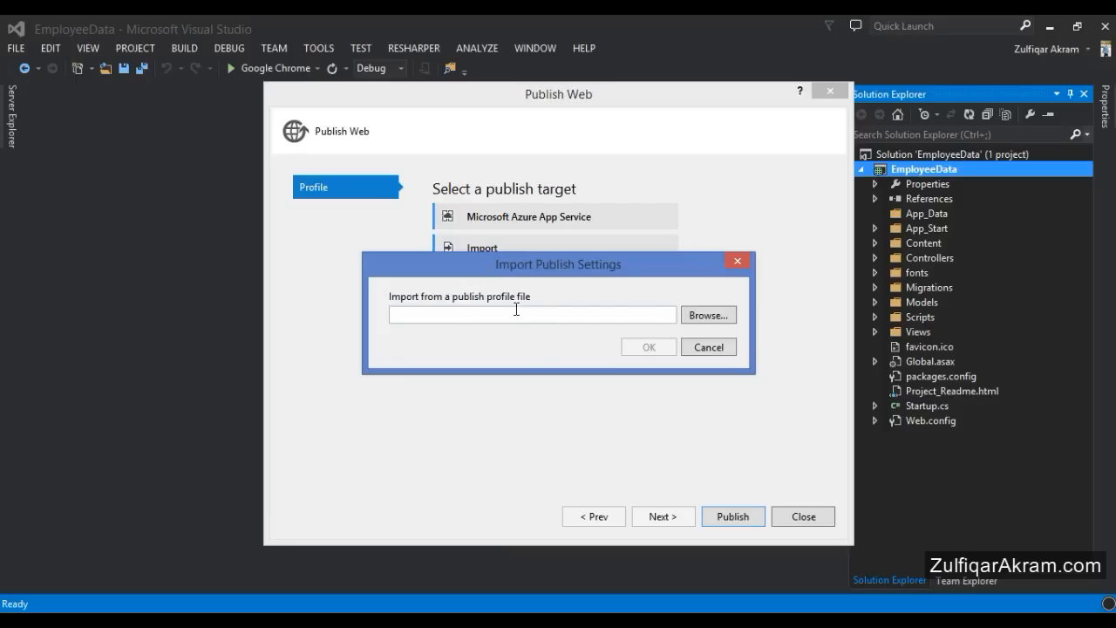
left_click(450, 312)
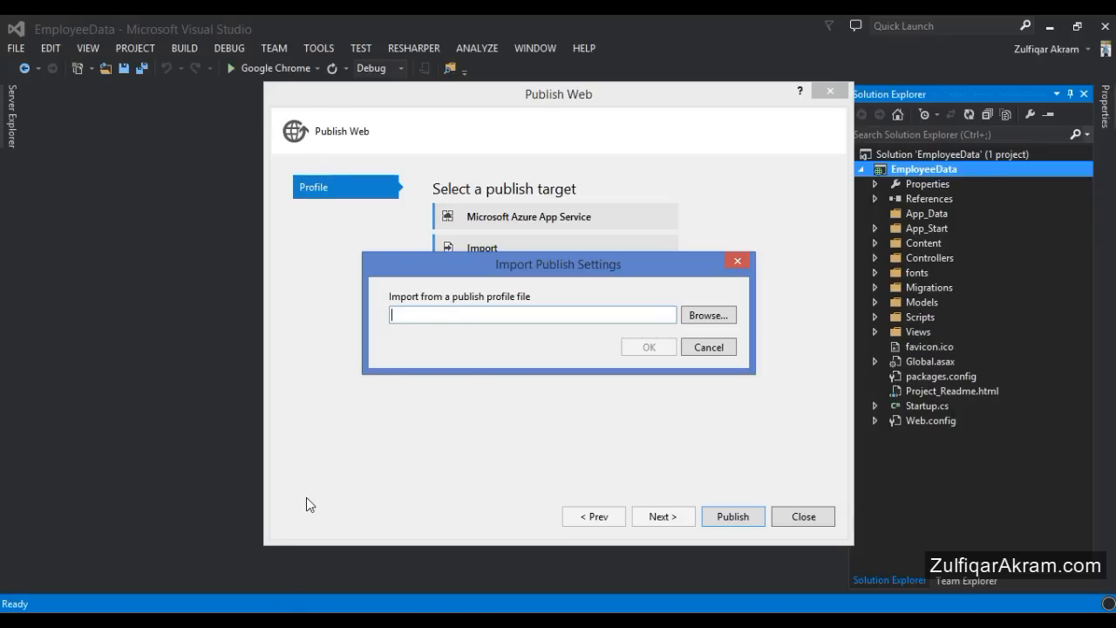
Switch to the Azure portal and download the publish profile of the myemployee123 web app.
mouse_move(268, 621)
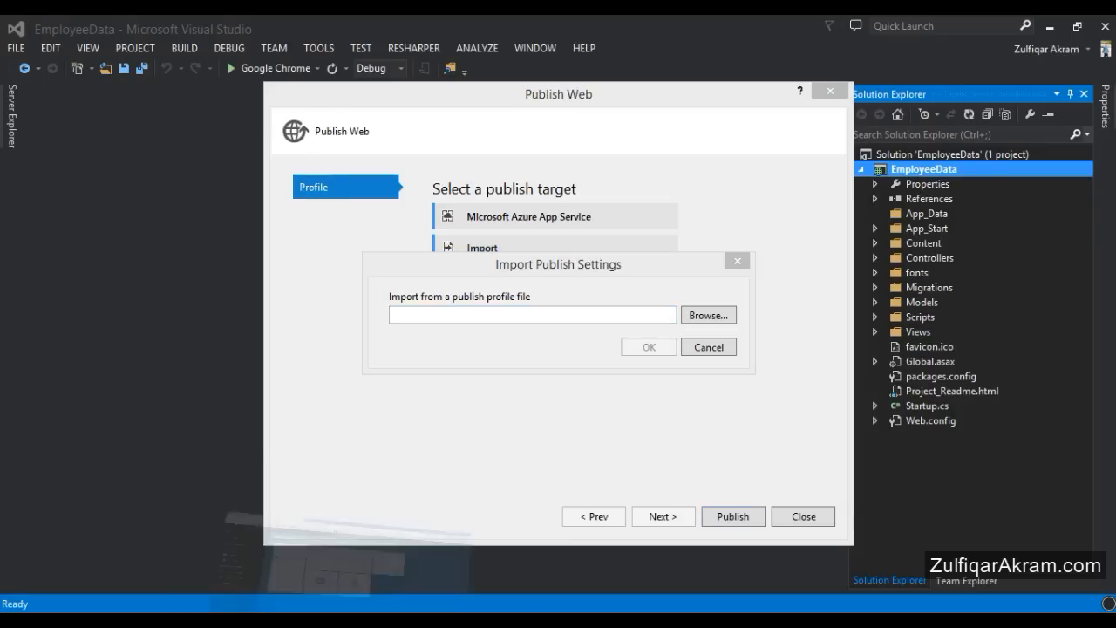
left_click(267, 545)
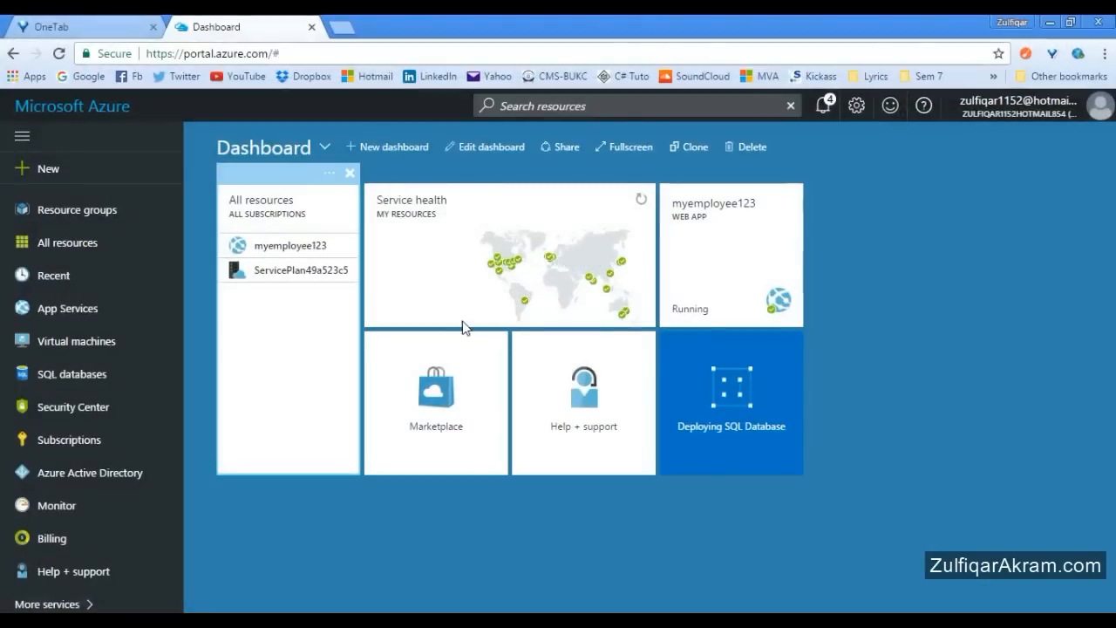
left_click(290, 249)
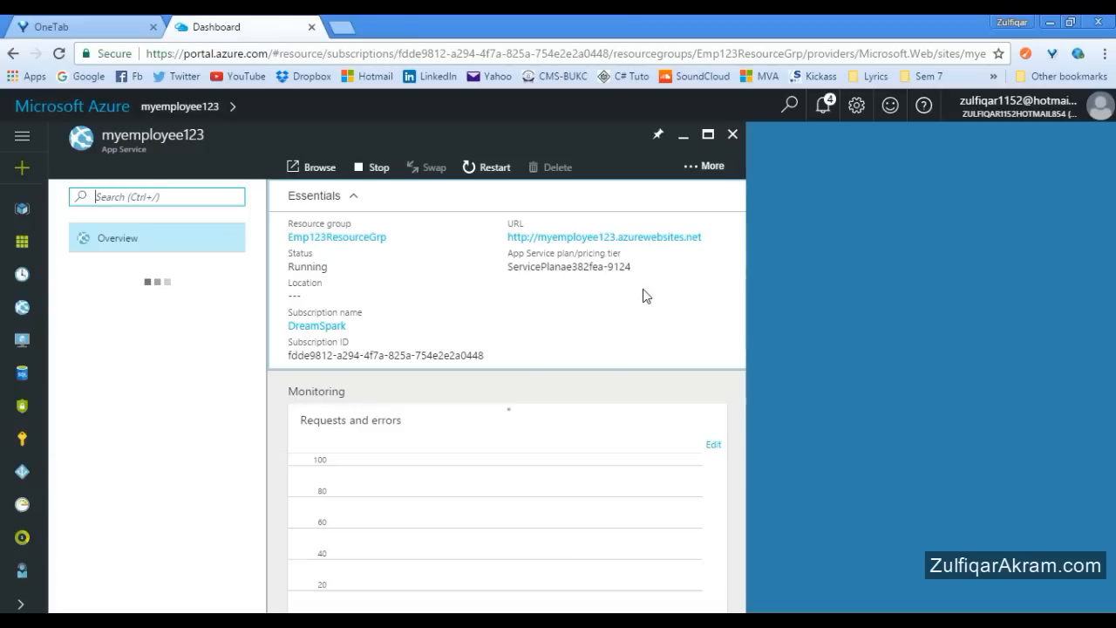
left_click(707, 170)
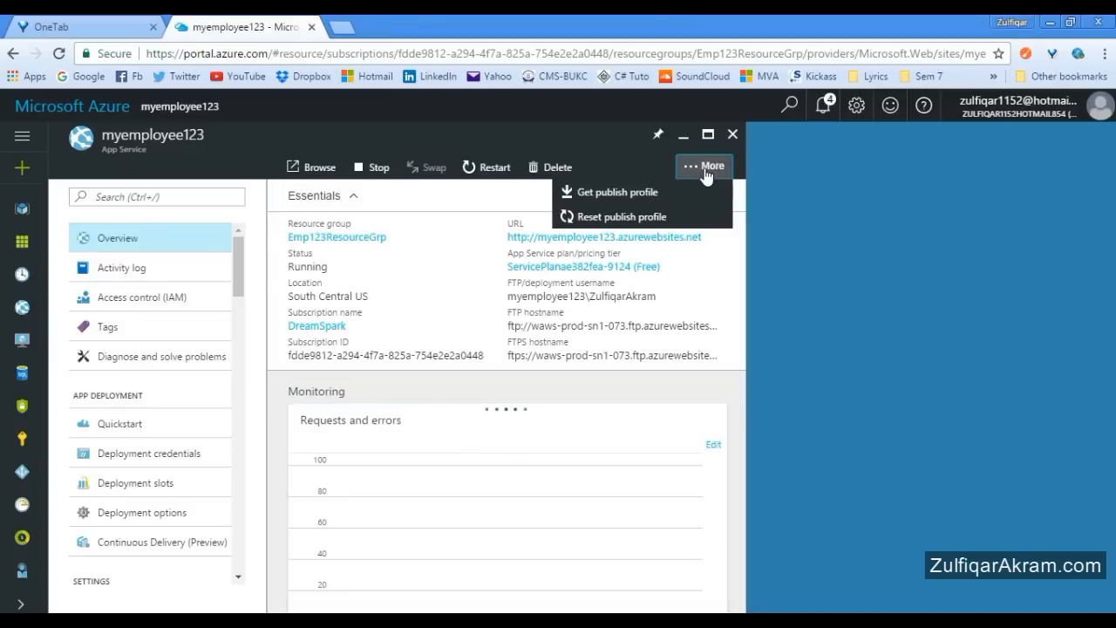
left_click(613, 194)
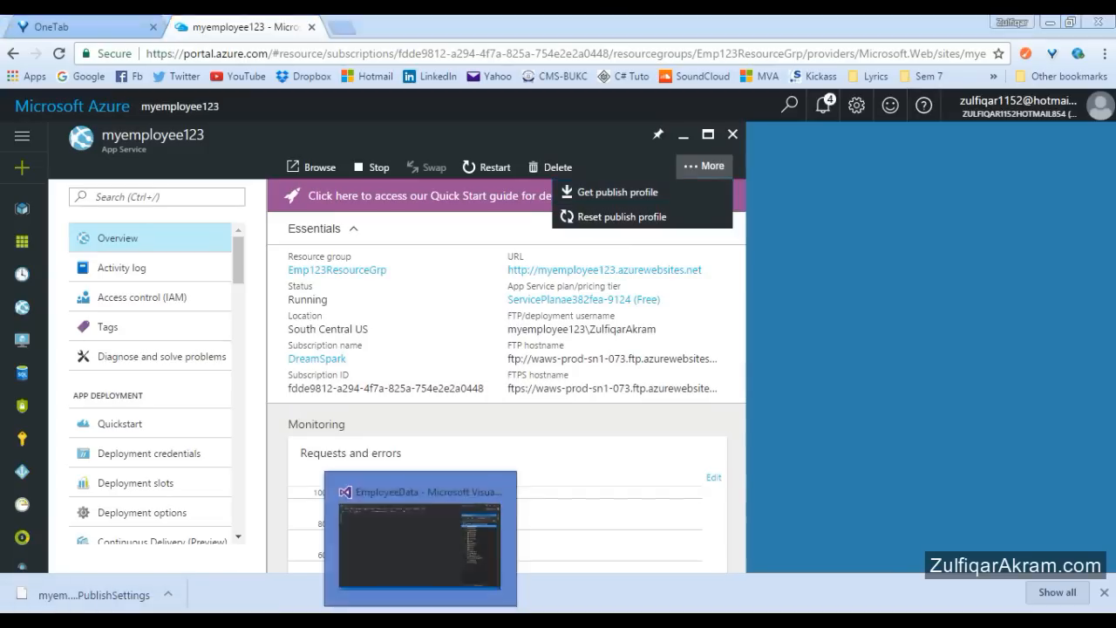
Back in Visual Studio, import myemployee123.PublishSettings from Downloads and validate its Web Deploy connection before continuing to the publish settings.
left_click(420, 620)
left_click(726, 316)
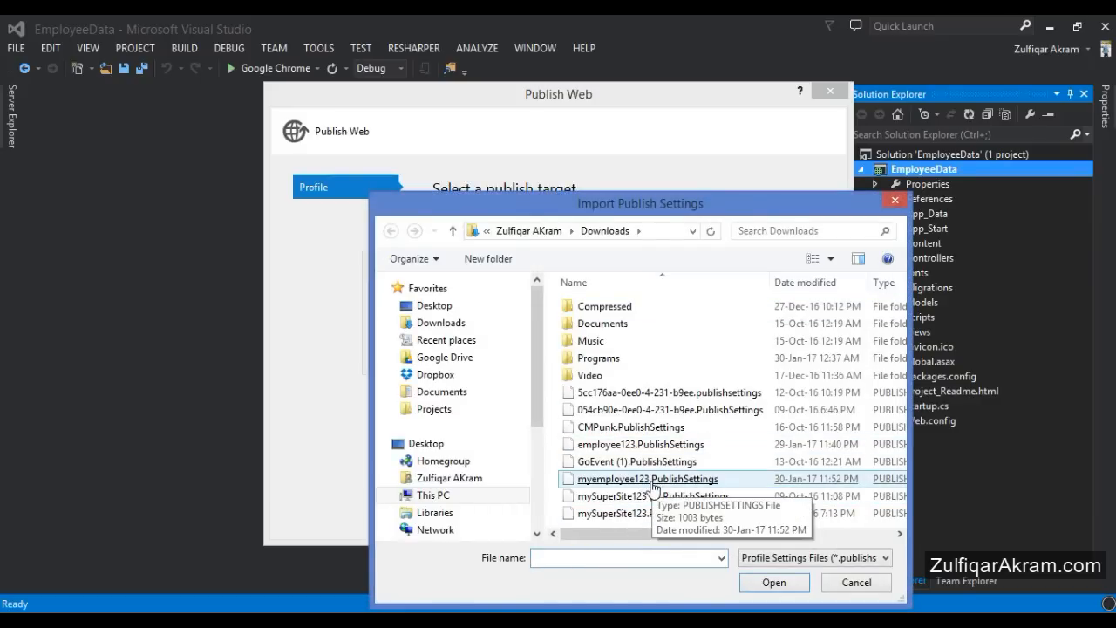
double_click(650, 479)
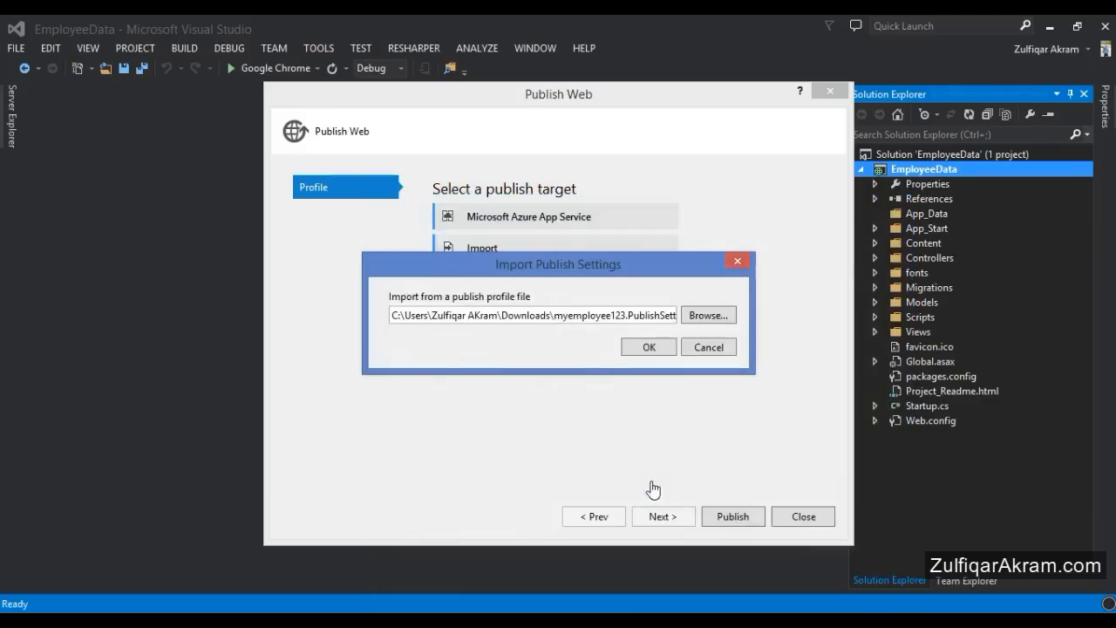
left_click(650, 347)
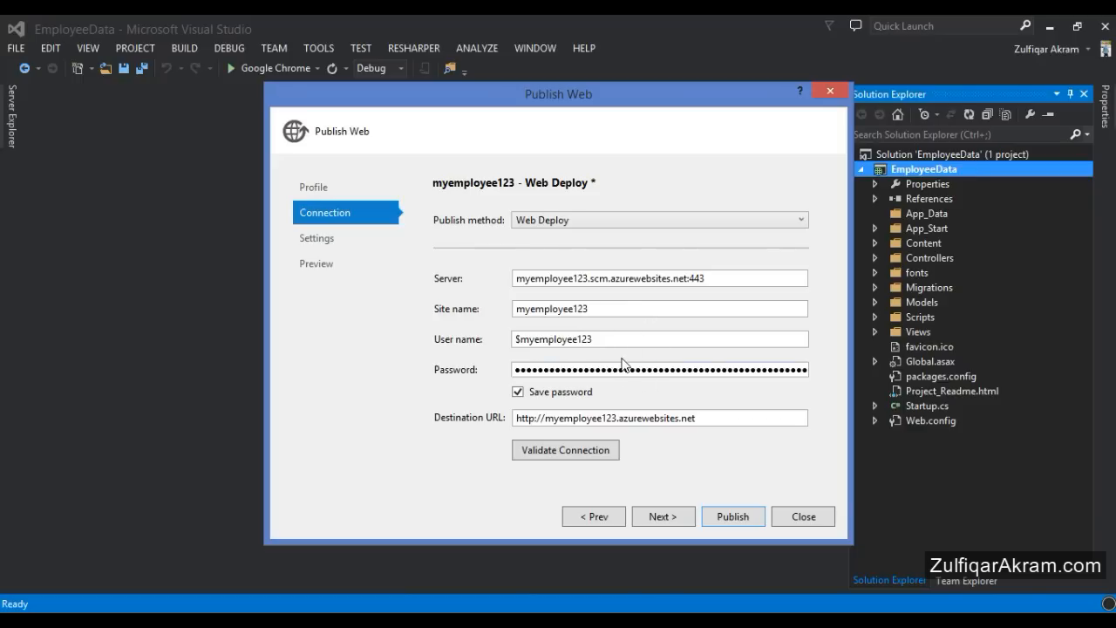
left_click(559, 454)
left_click(662, 519)
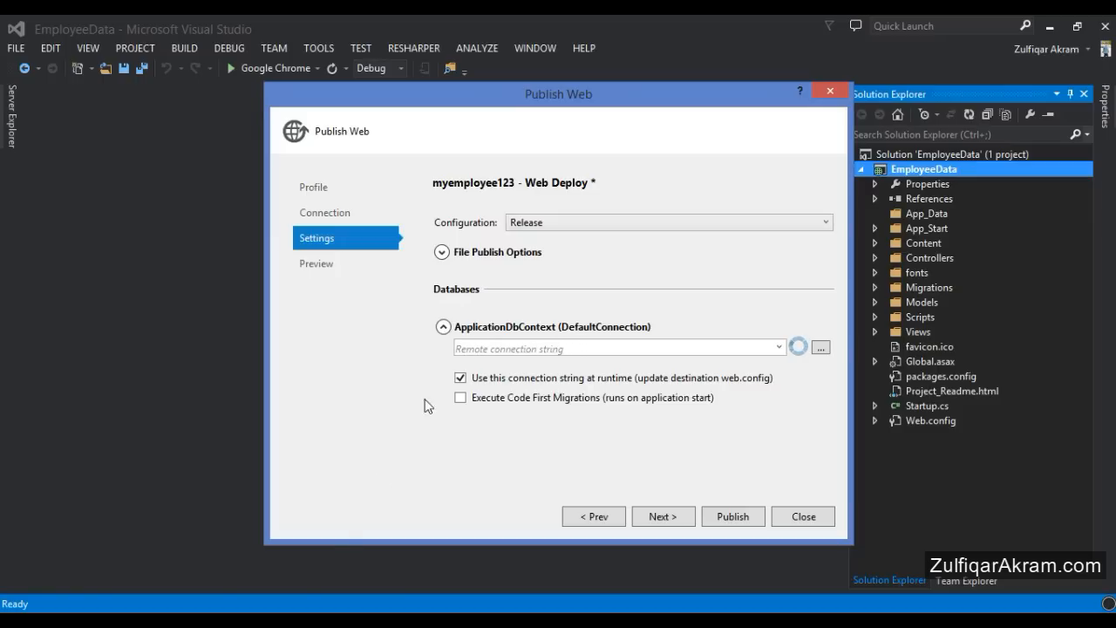
Switch to the Azure portal, open the employeedb database and copy its full ADO.NET connection string.
left_click(266, 621)
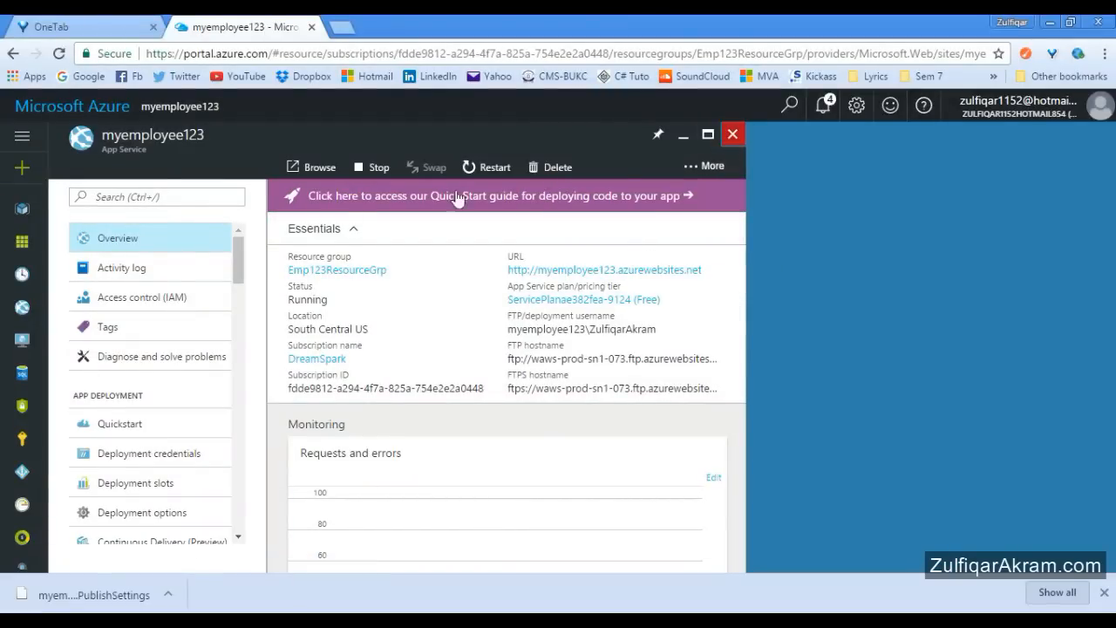
left_click(733, 134)
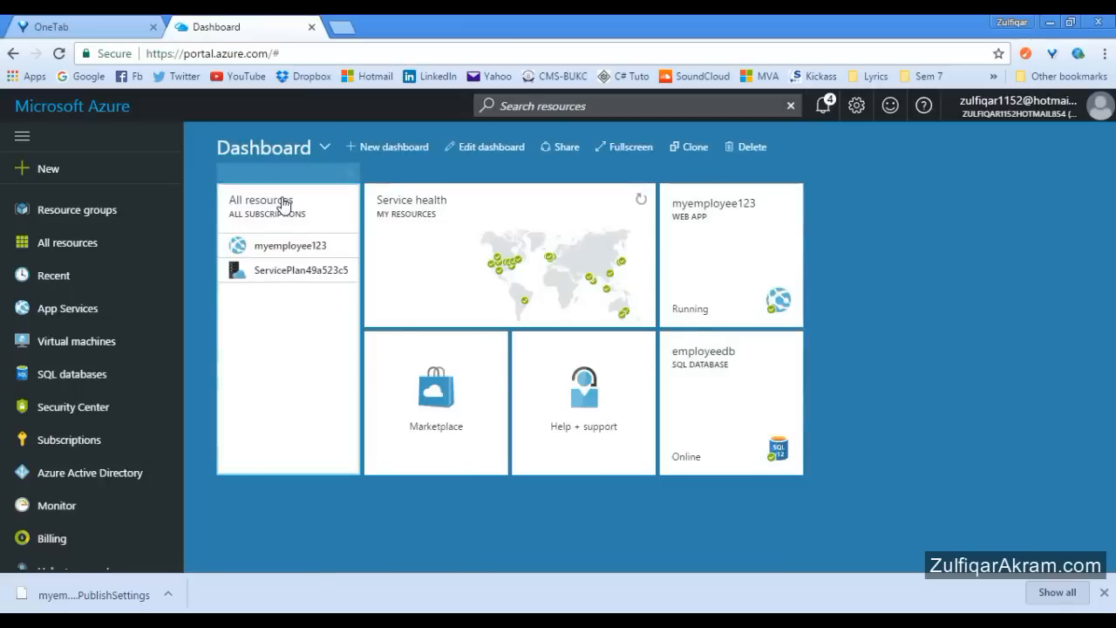
left_click(728, 420)
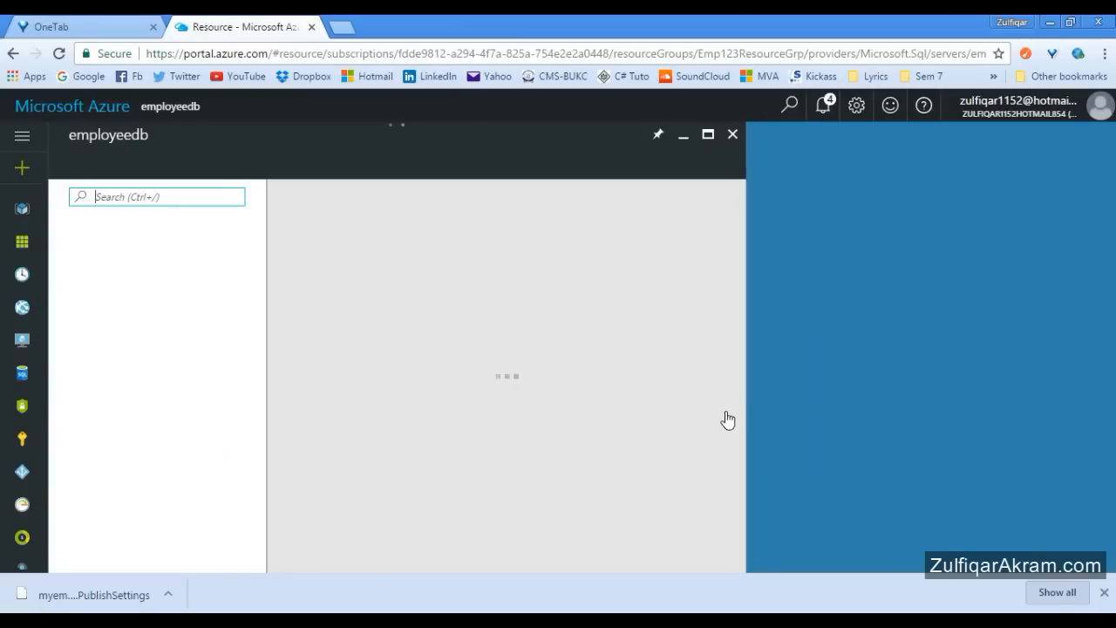
left_click(1103, 592)
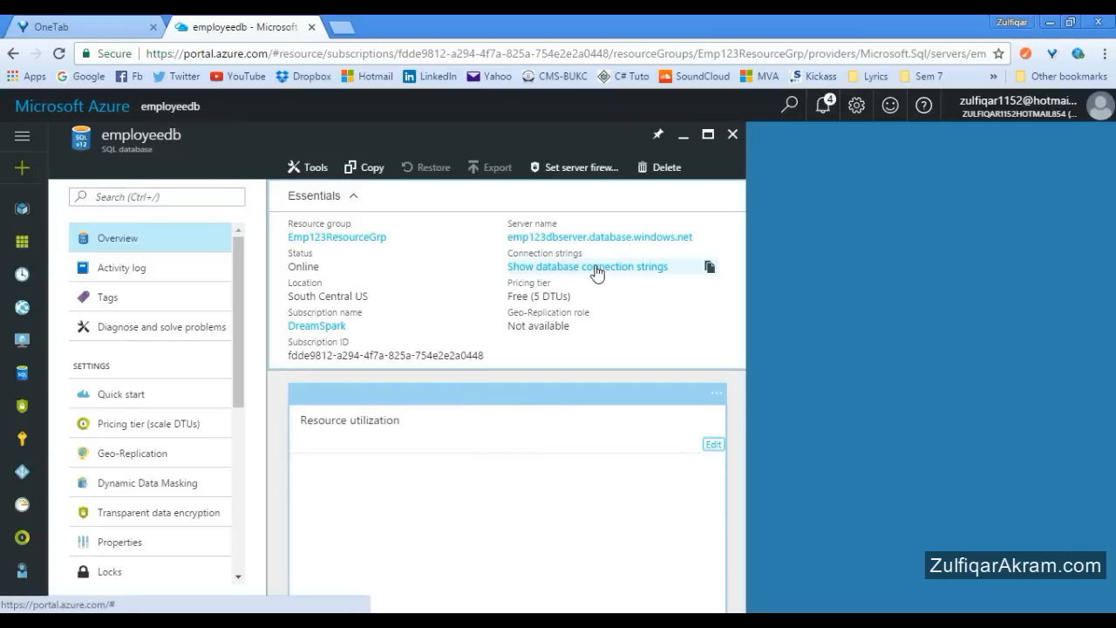
left_click(595, 268)
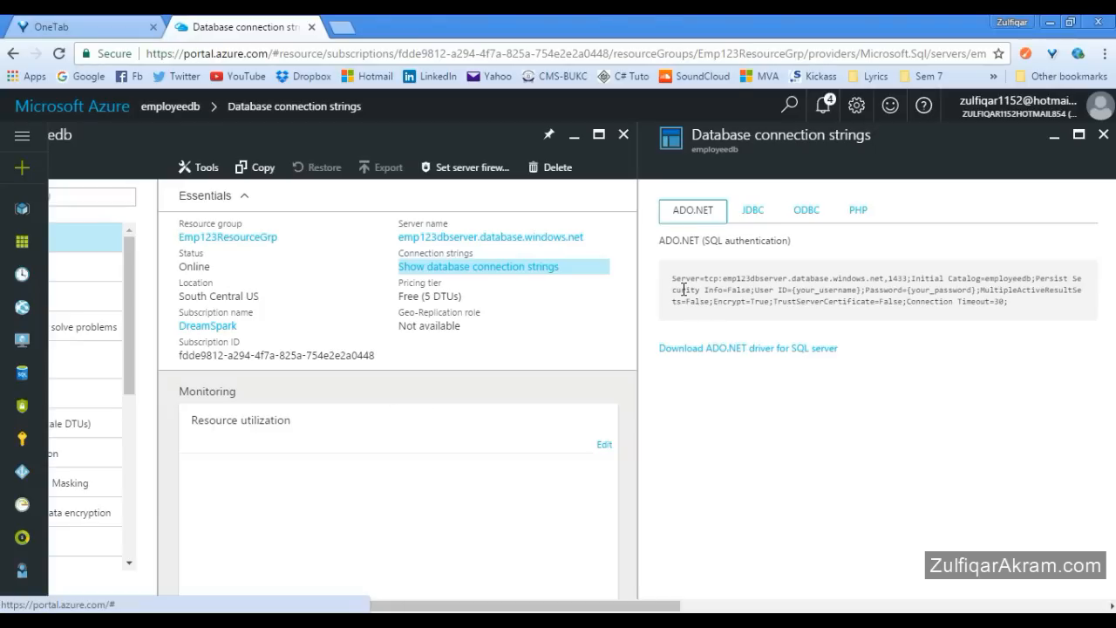
left_click_drag(672, 279, 1017, 307)
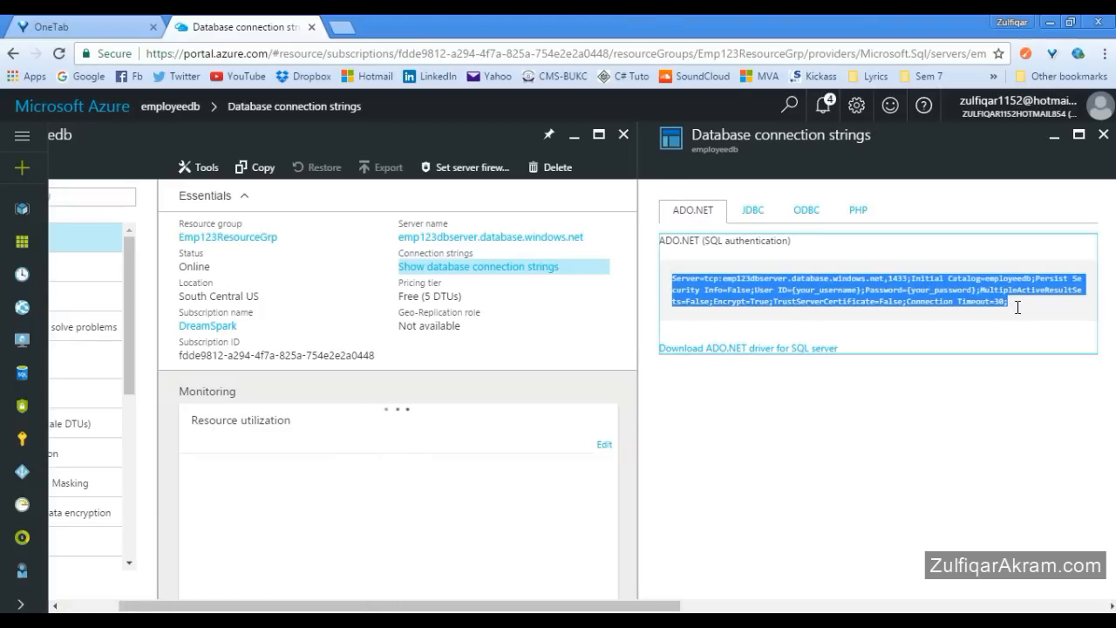
Return to Visual Studio and paste the copied string as the remote connection string for ApplicationDbContext (DefaultConnection).
left_click(428, 623)
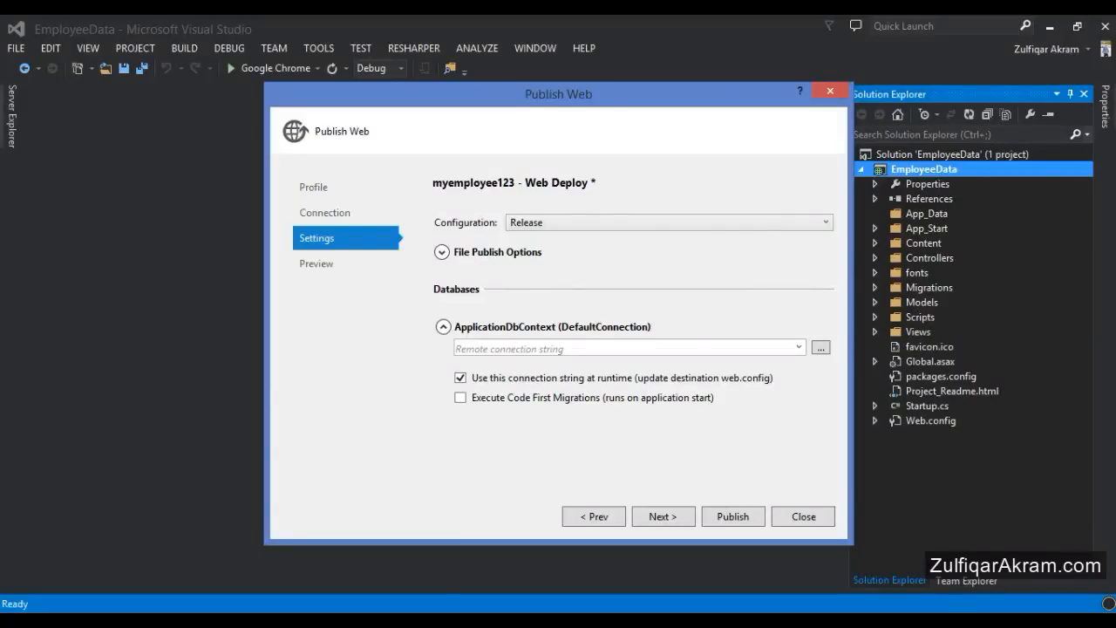
left_click(509, 348)
key("ctrl+v")
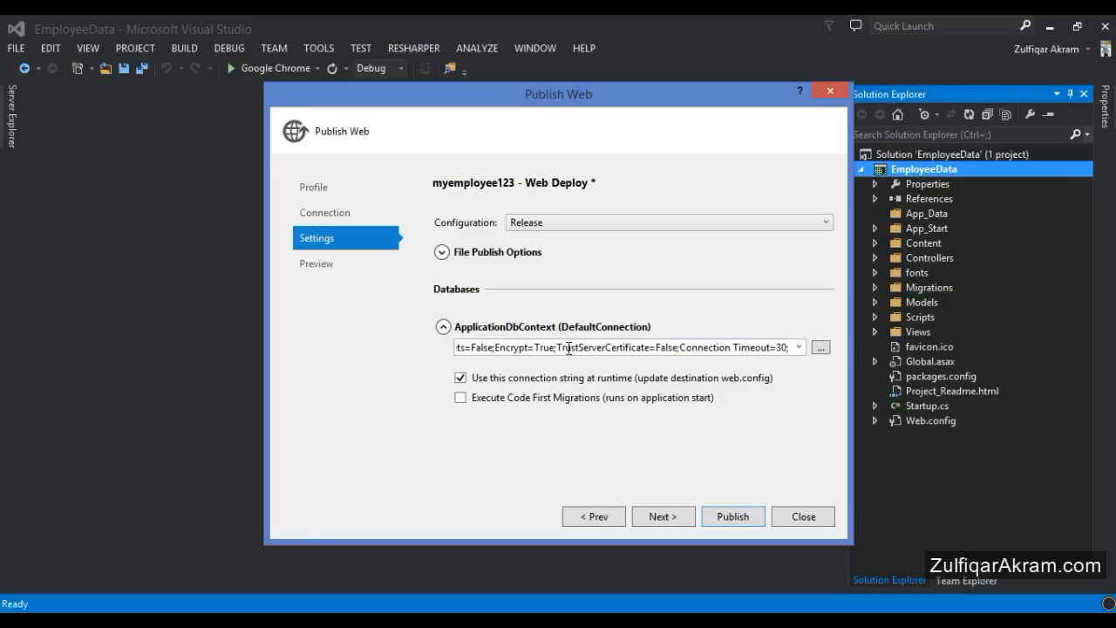
Replace the {your_username} placeholder in the connection string with the database server's admin login name.
key("Left")
key("Left")
key("Left")
key("Left")
key("Left")
key("Left")
key("Left")
key("Left")
key("Left")
key("Left")
key("Left")
key("Left")
key("Left")
key("Left")
key("Left")
key("Left")
key("Left")
key("Left")
key("Left")
key("Left")
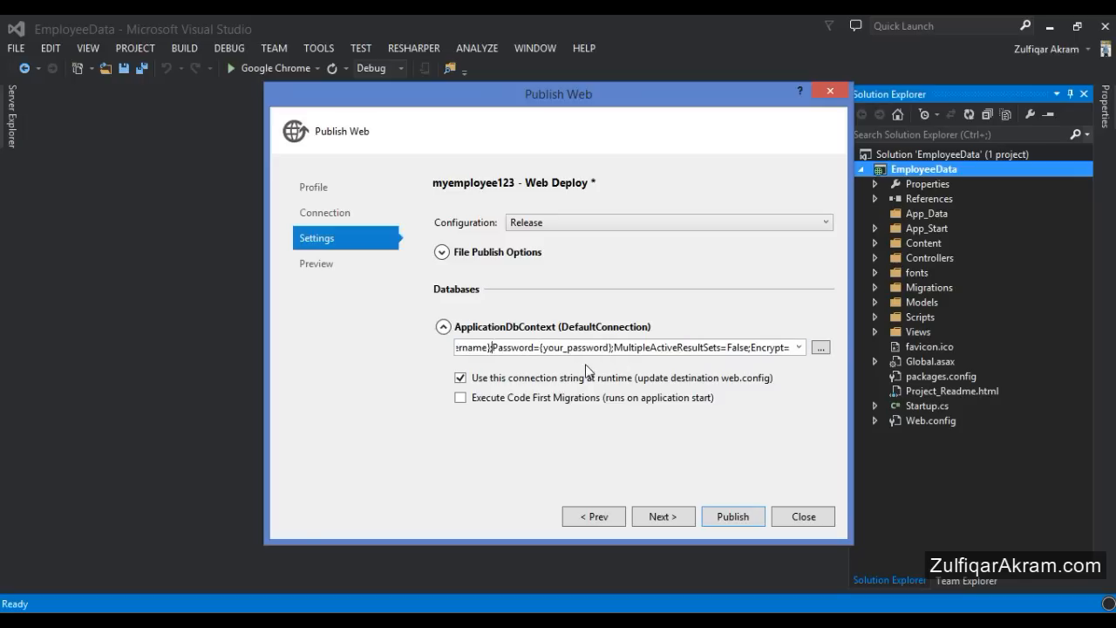
key("Left")
key("Left")
key("Left")
key("Left")
key("Left")
key("Left")
key("Left")
key("Left")
key("Left")
key("Left")
key("Left")
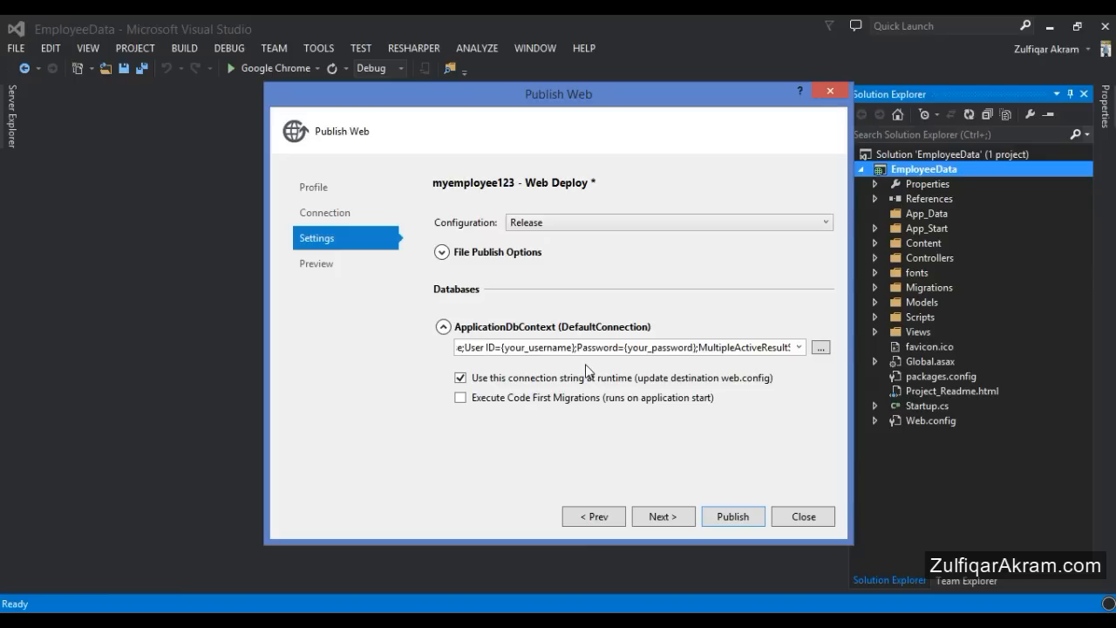
left_click(574, 348)
key("BackSpace")
key("BackSpace")
key("BackSpace")
key("BackSpace")
key("BackSpace")
key("BackSpace")
key("BackSpace")
key("BackSpace")
key("BackSpace")
key("BackSpace")
key("BackSpace")
key("BackSpace")
key("BackSpace")
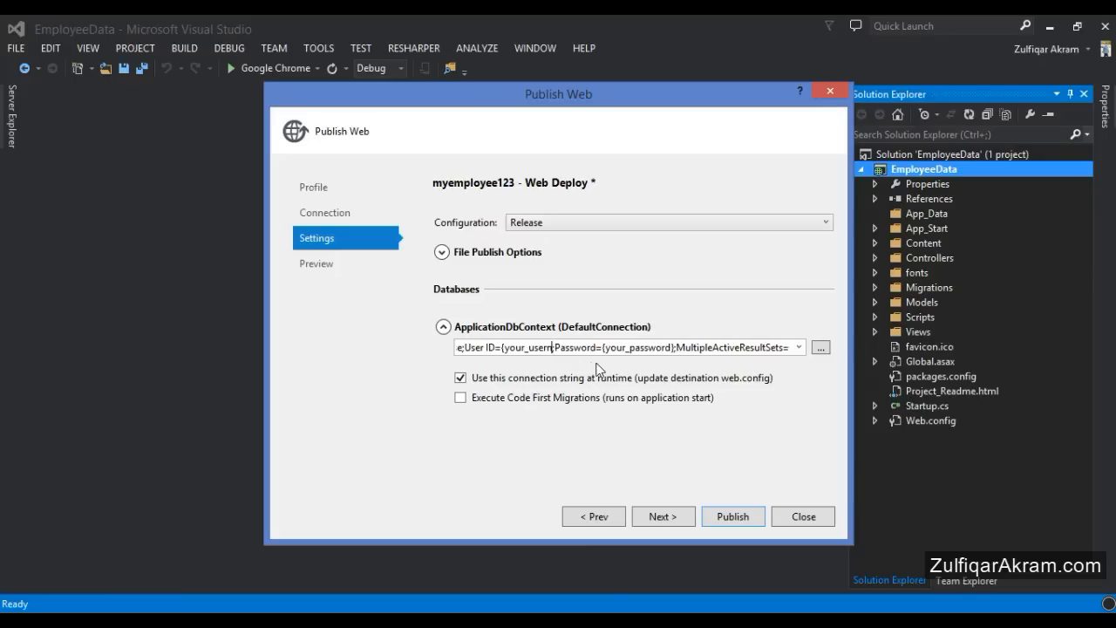
key("BackSpace")
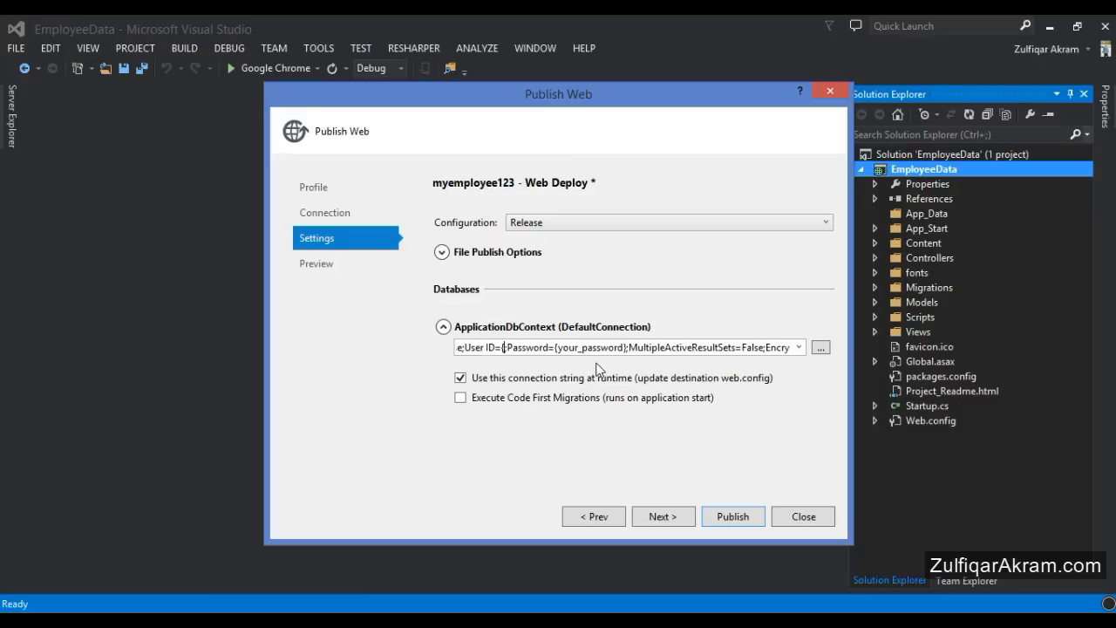
key("BackSpace")
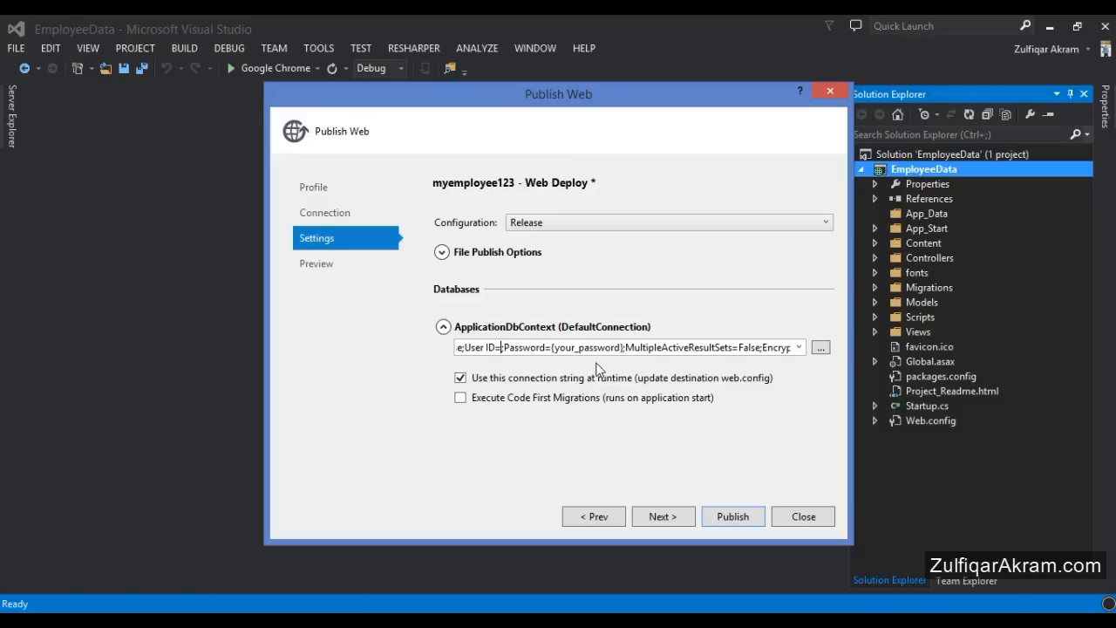
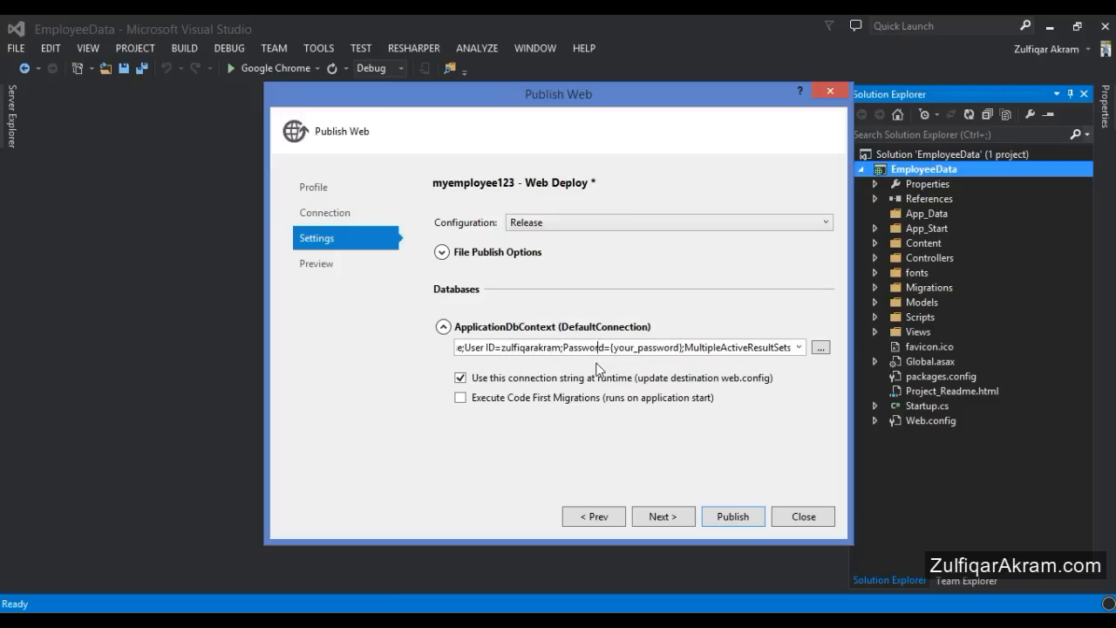
Replace the {your_password} placeholder with the database password, enable Execute Code First Migrations, and continue to the publish preview.
key("BackSpace")
key("BackSpace")
key("BackSpace")
key("BackSpace")
key("BackSpace")
key("BackSpace")
key("BackSpace")
key("BackSpace")
key("BackSpace")
key("BackSpace")
key("BackSpace")
key("BackSpace")
key("BackSpace")
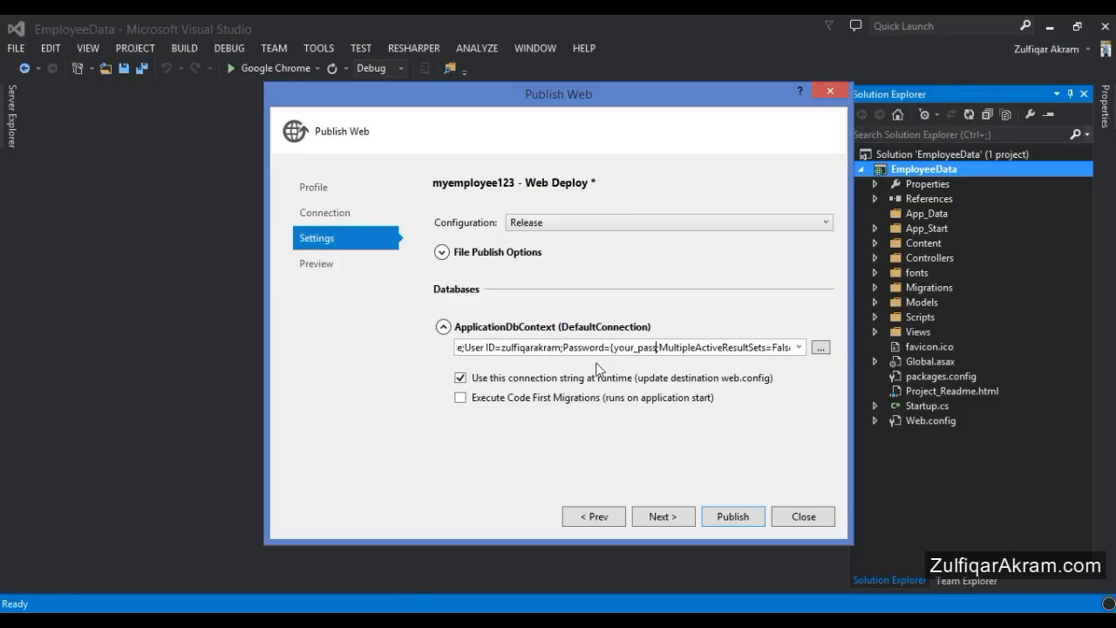
key("BackSpace")
key("BackSpace")
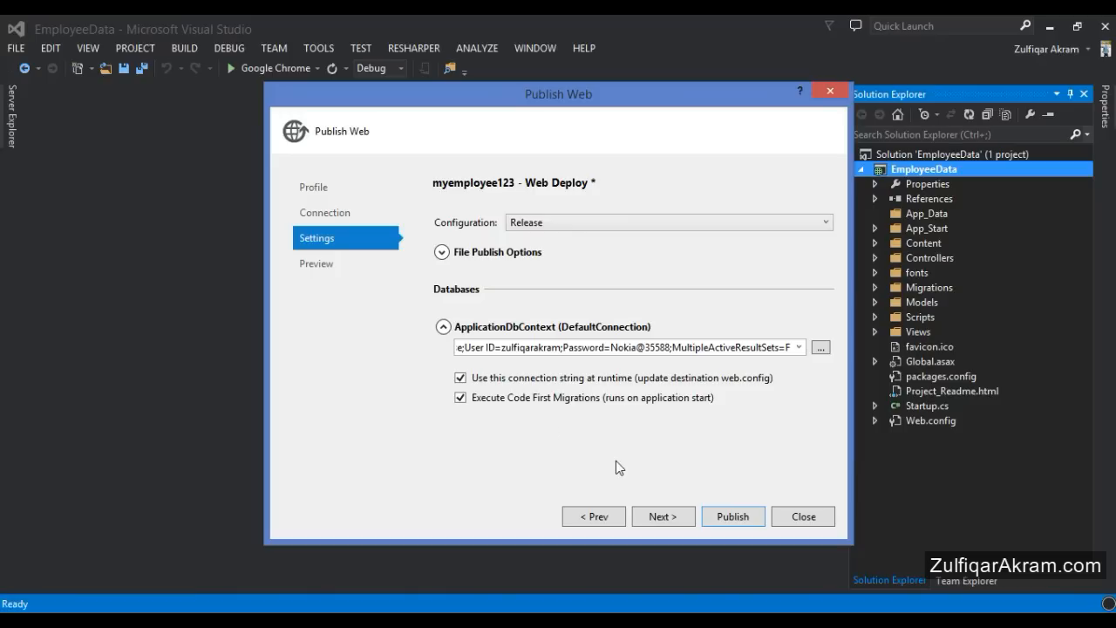
left_click(656, 516)
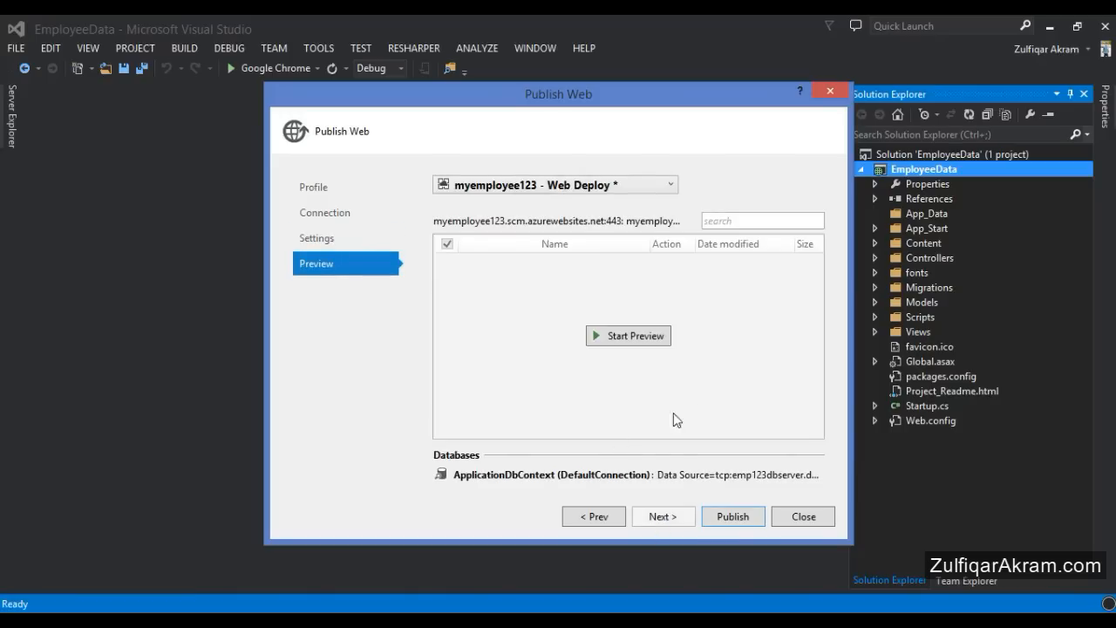
Generate the preview of files to deploy and publish the project to myemployee123 with Web Deploy.
left_click(628, 337)
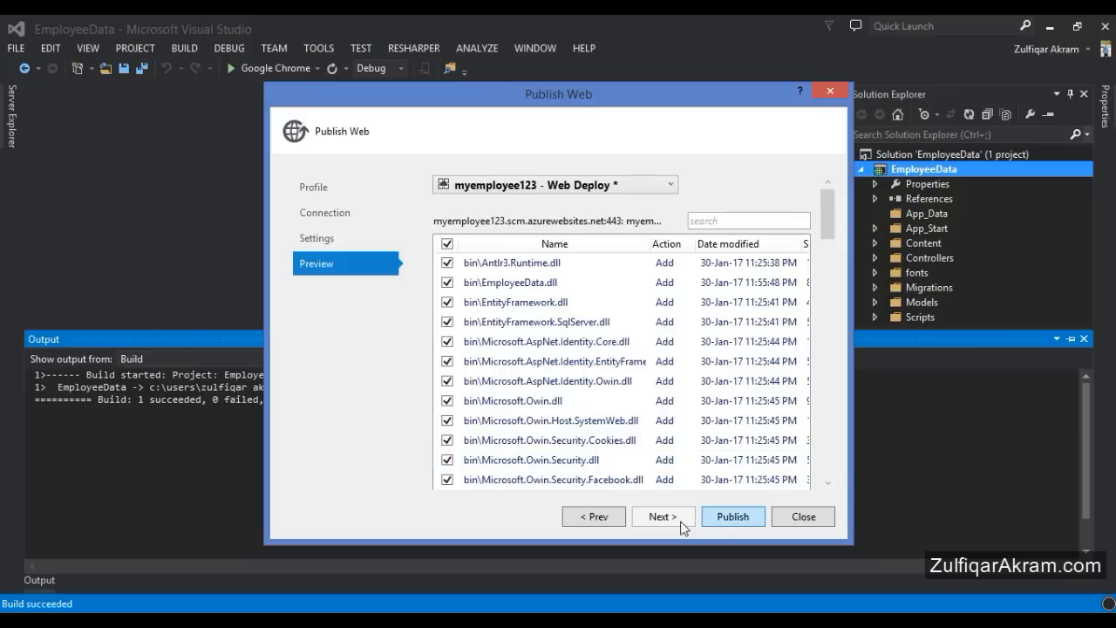
left_click(726, 516)
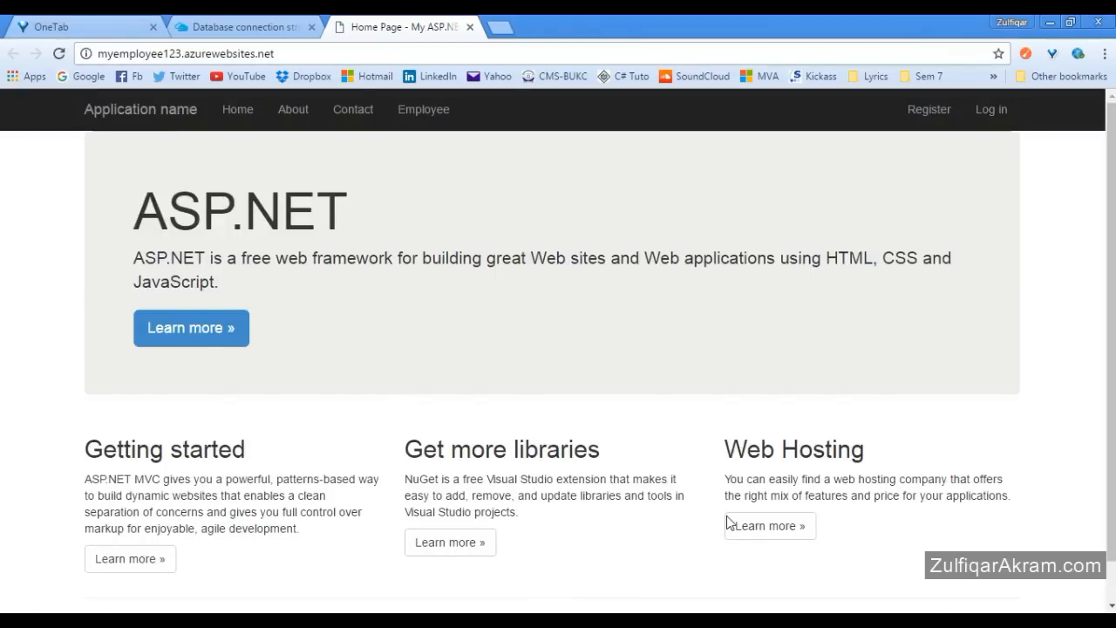
Open the Employee list on the published site and examine the employee records it shows.
left_click(428, 113)
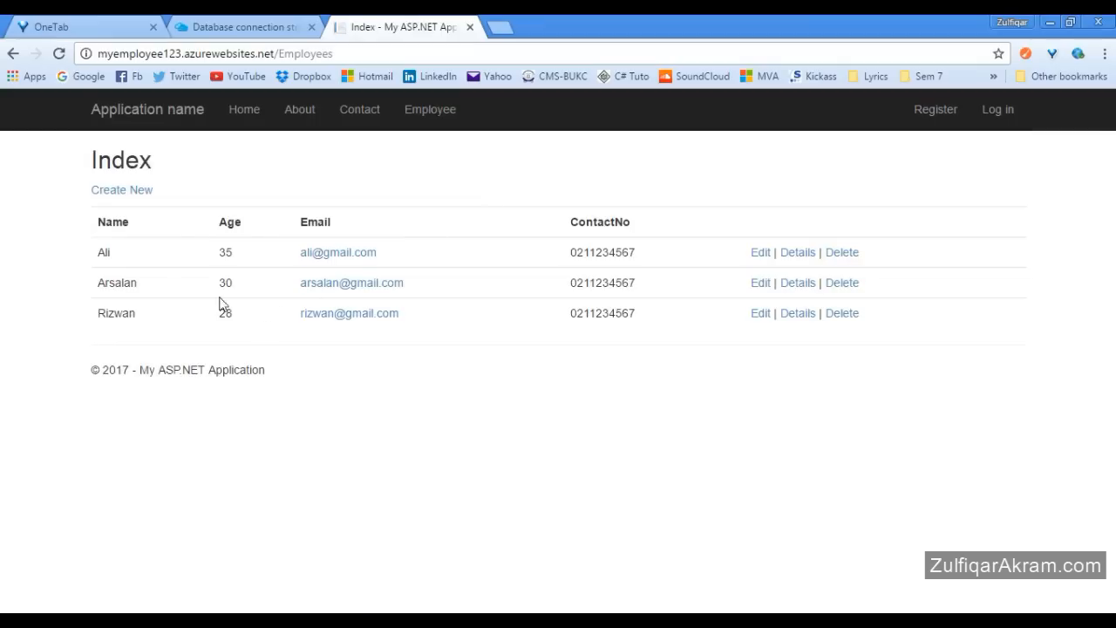
left_click_drag(87, 253, 163, 319)
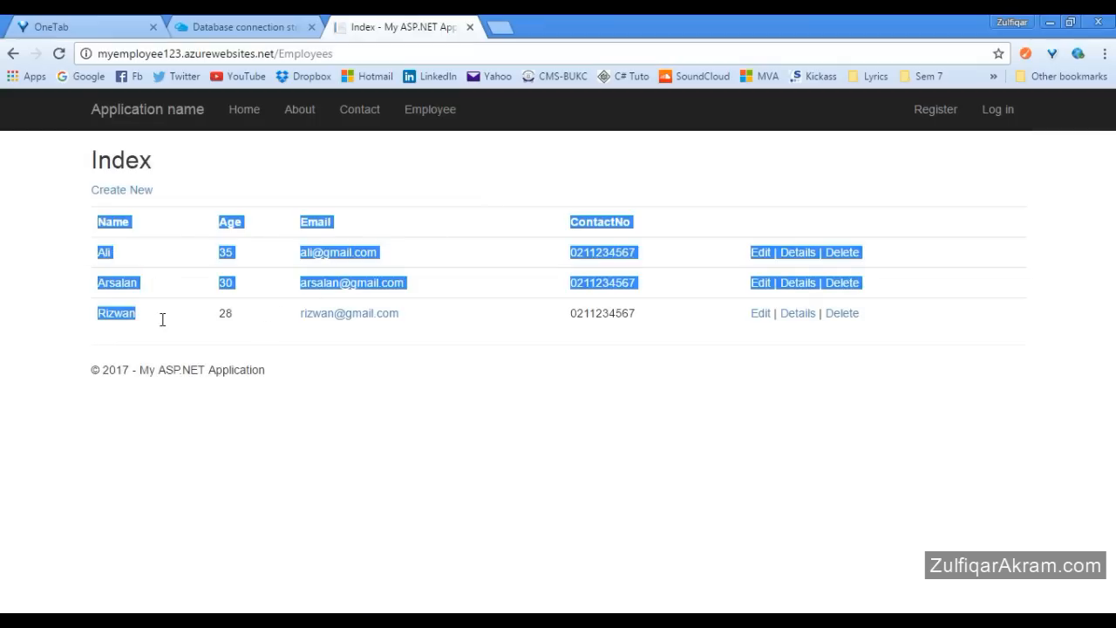
left_click(353, 371)
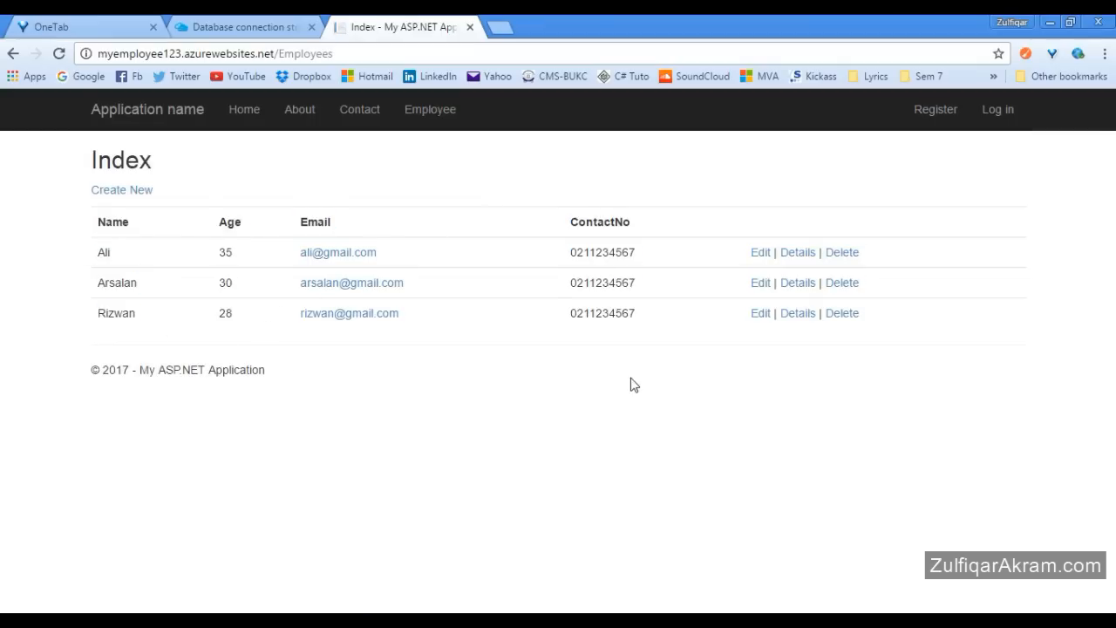
Create a new employee record with the employee's name, age 22, email and contact number.
left_click(131, 192)
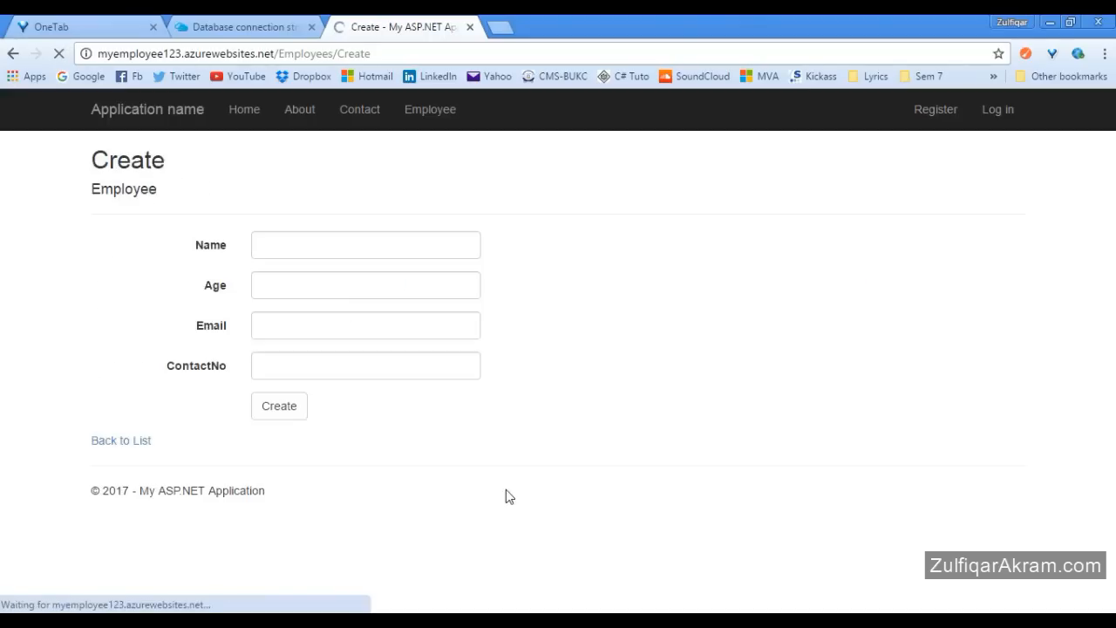
left_click(316, 242)
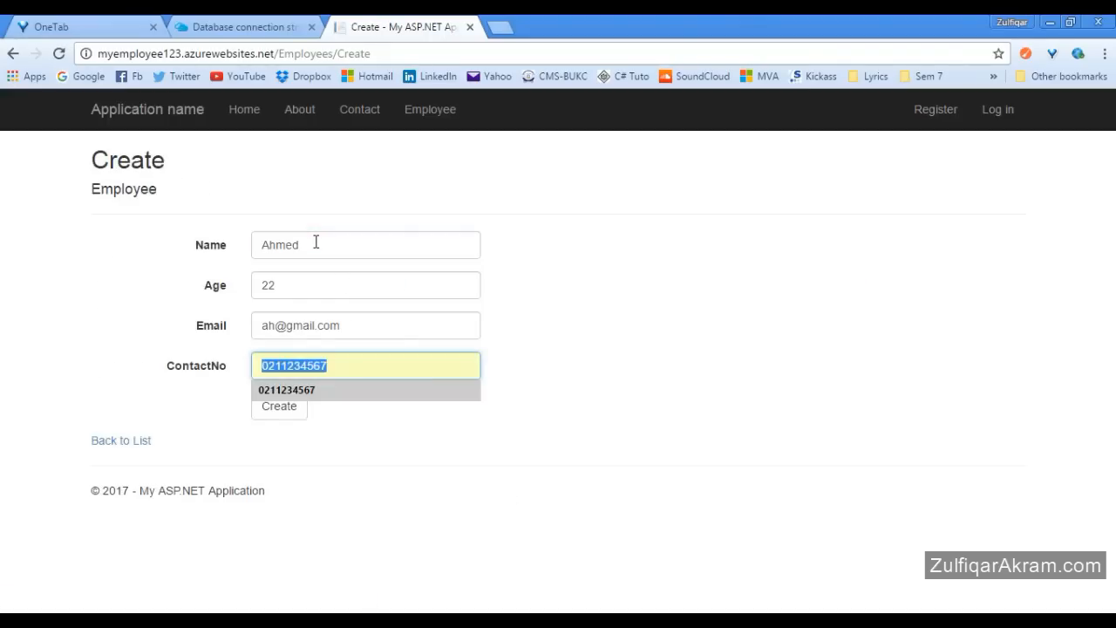
key("Return")
key("Return")
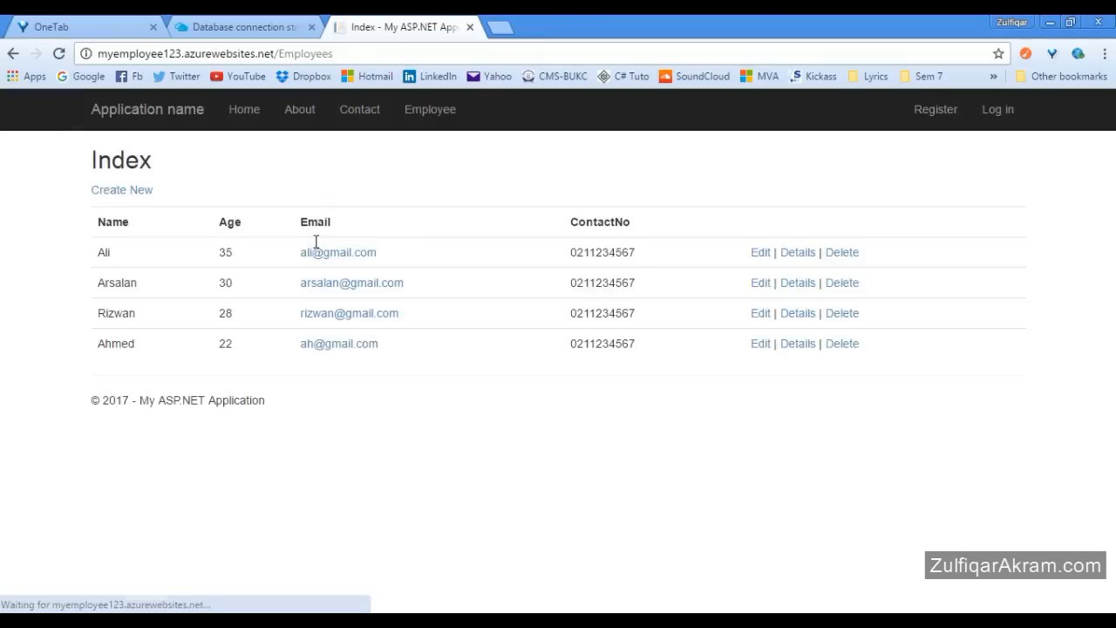
left_click_drag(96, 350, 154, 351)
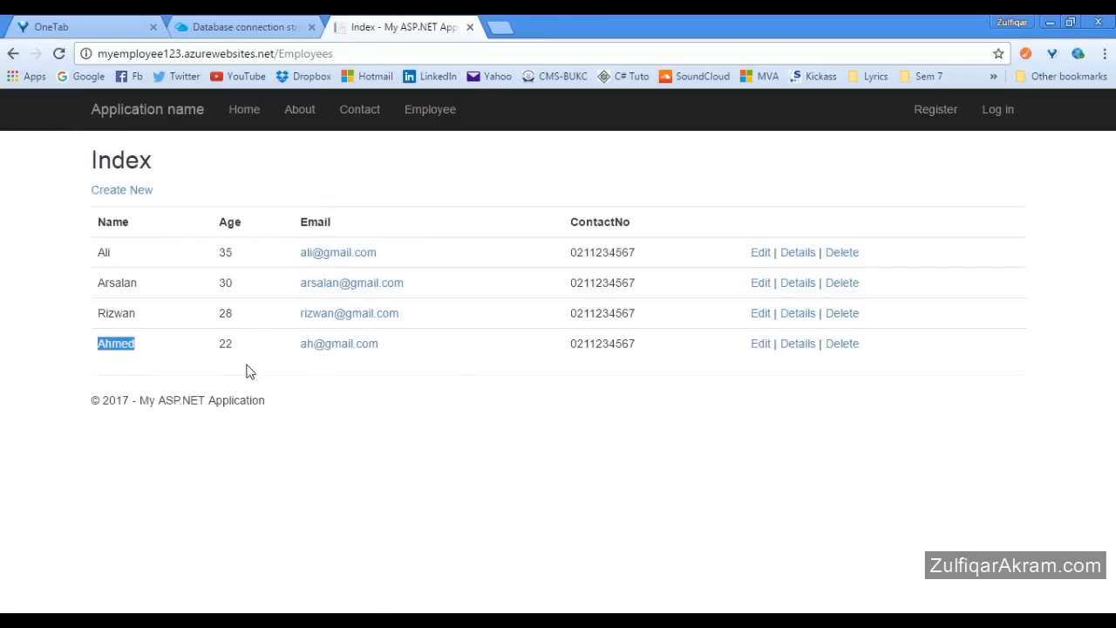
Edit the 22-year-old employee's record, append a surname to the name, and save the change.
left_click(759, 345)
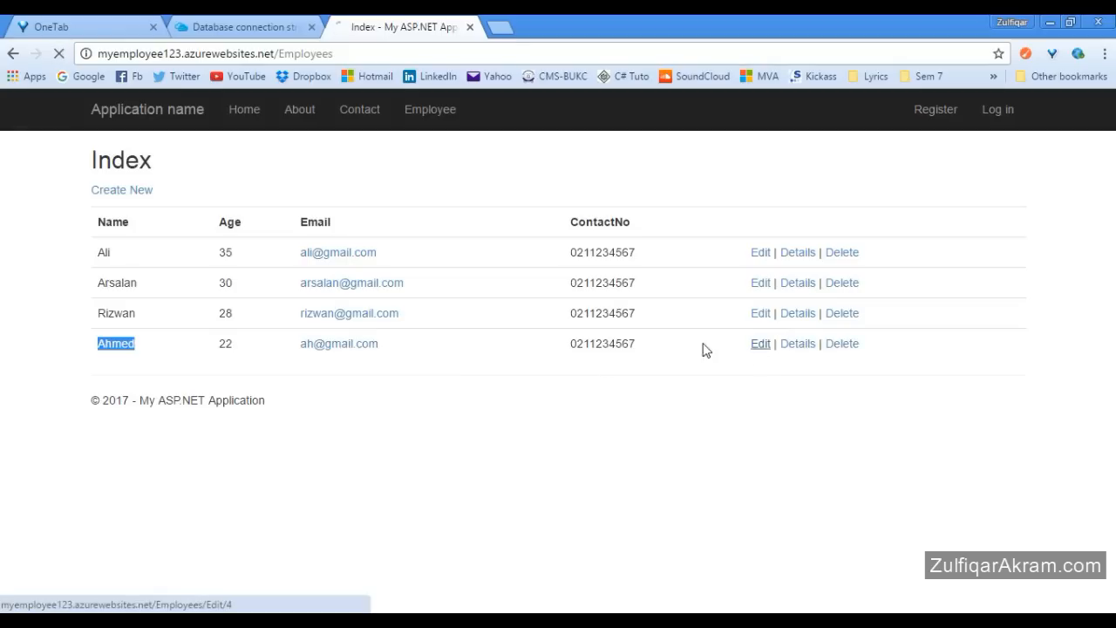
left_click(374, 244)
type("Khan")
left_click(263, 408)
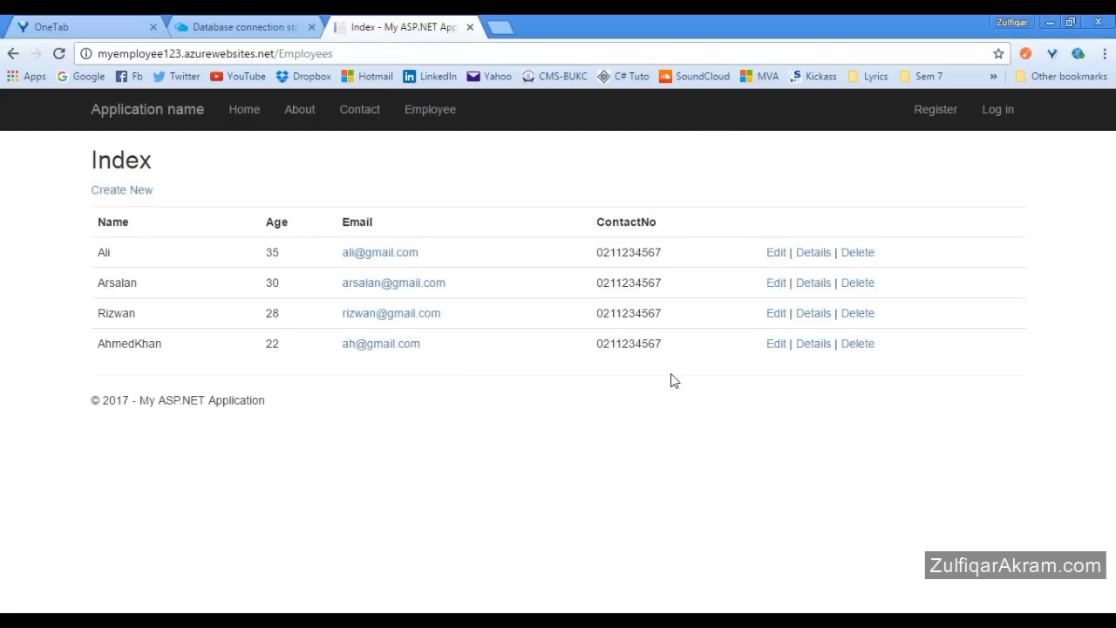
View the 22-year-old employee's details, return to the list, and delete that employee record.
left_click(813, 345)
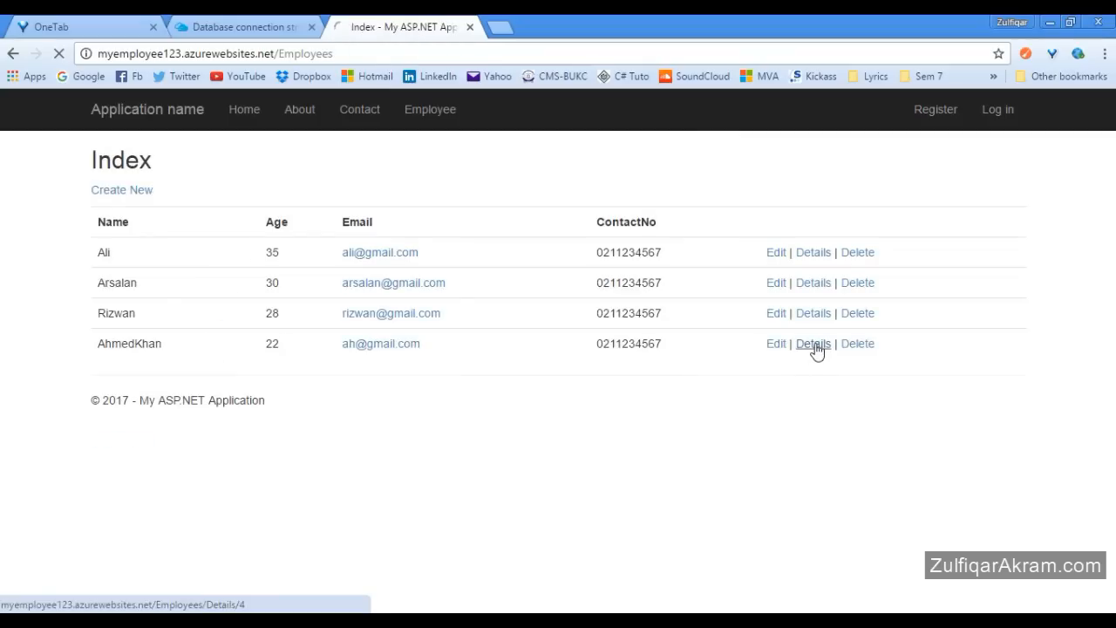
left_click(164, 323)
left_click(863, 348)
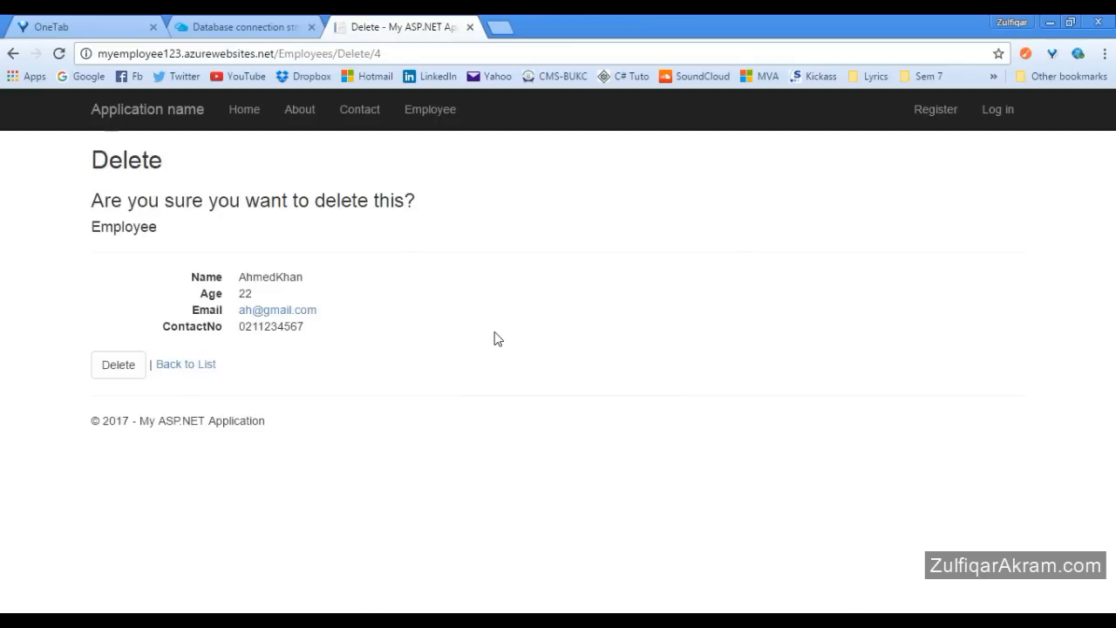
left_click(121, 370)
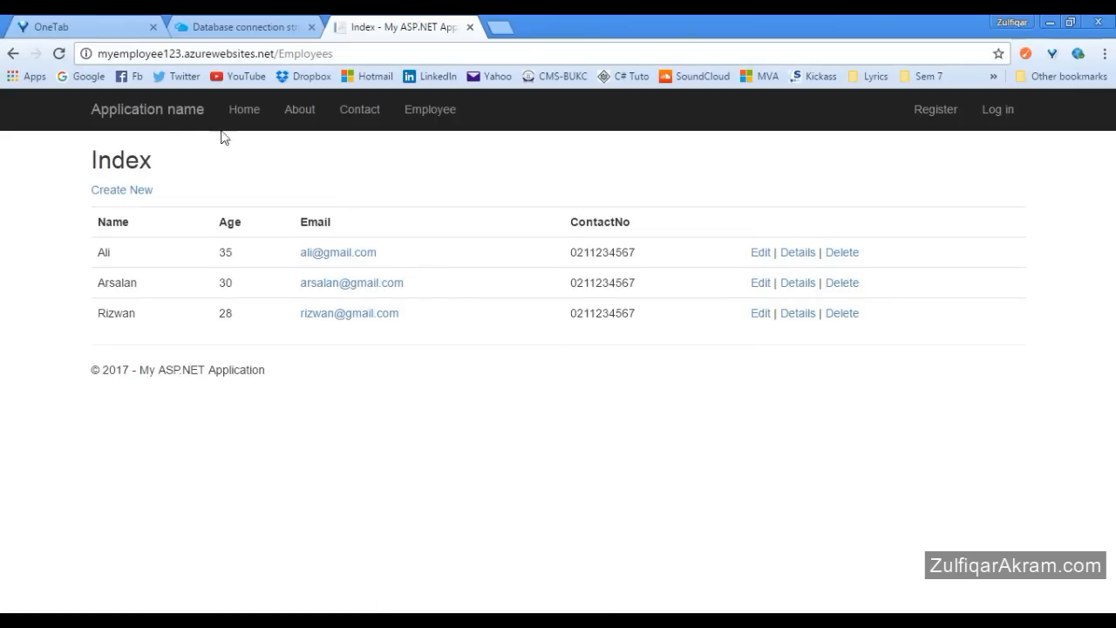
left_click_drag(99, 53, 276, 53)
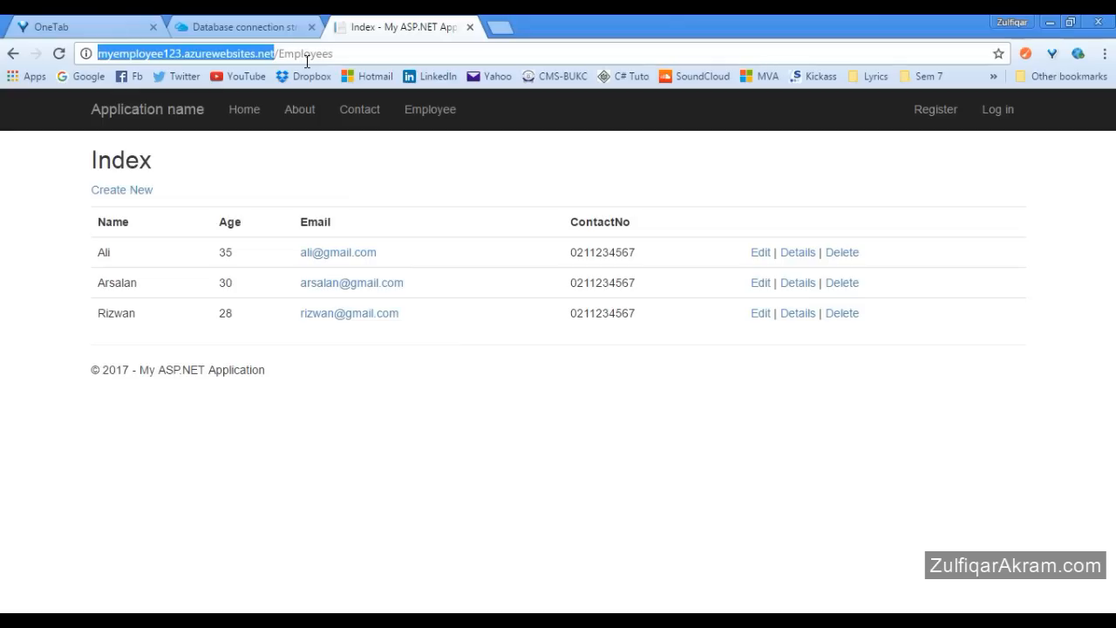
left_click(351, 413)
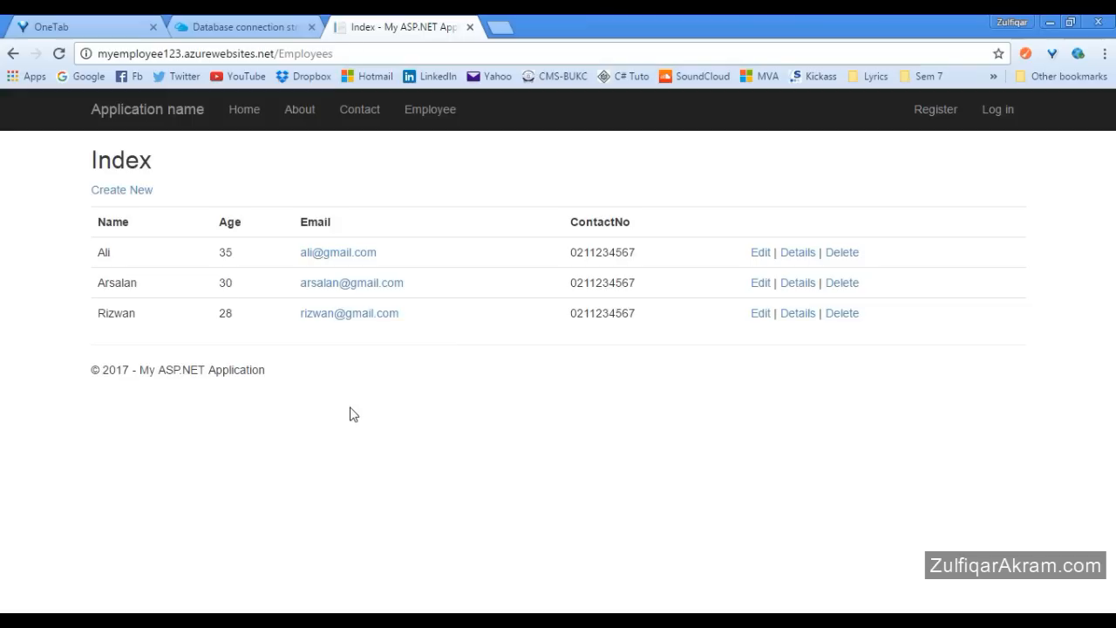